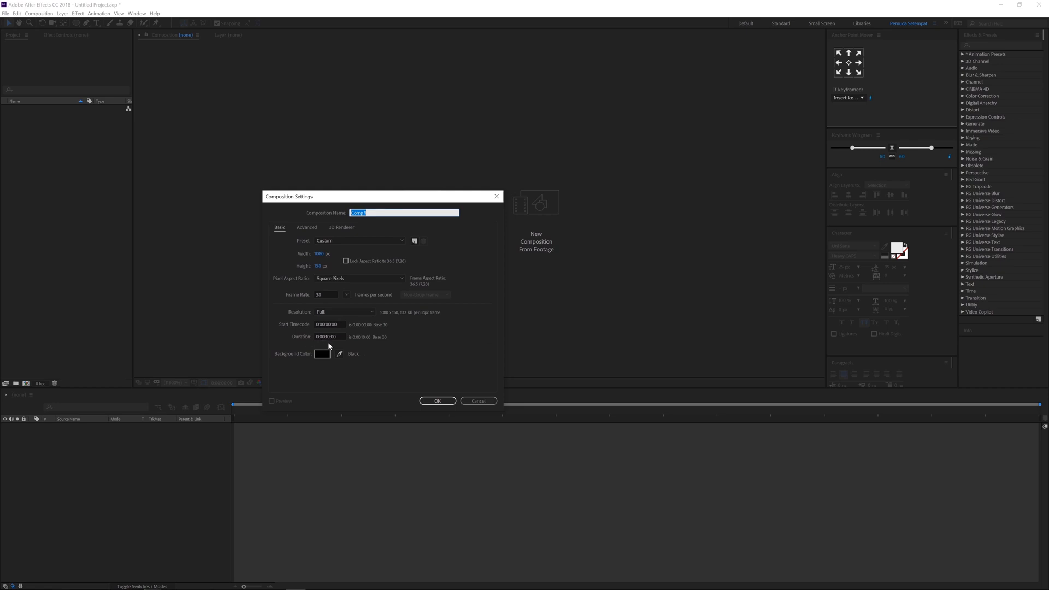
Create a 1080 × 150 px composition at 30 fps lasting 10 seconds and add a full-size black solid to it.
click(437, 401)
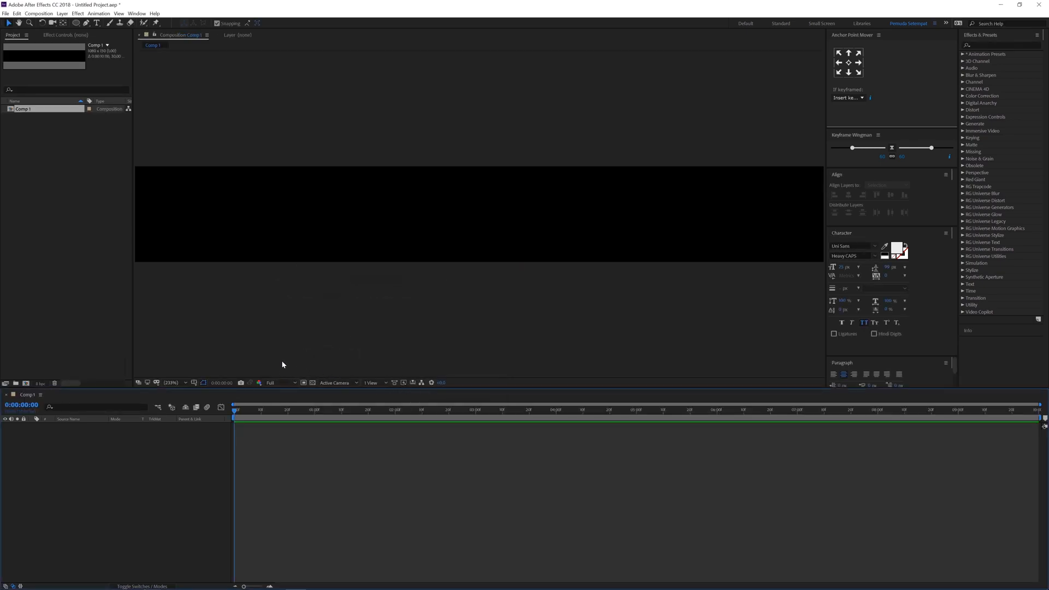
key(ctrl+y)
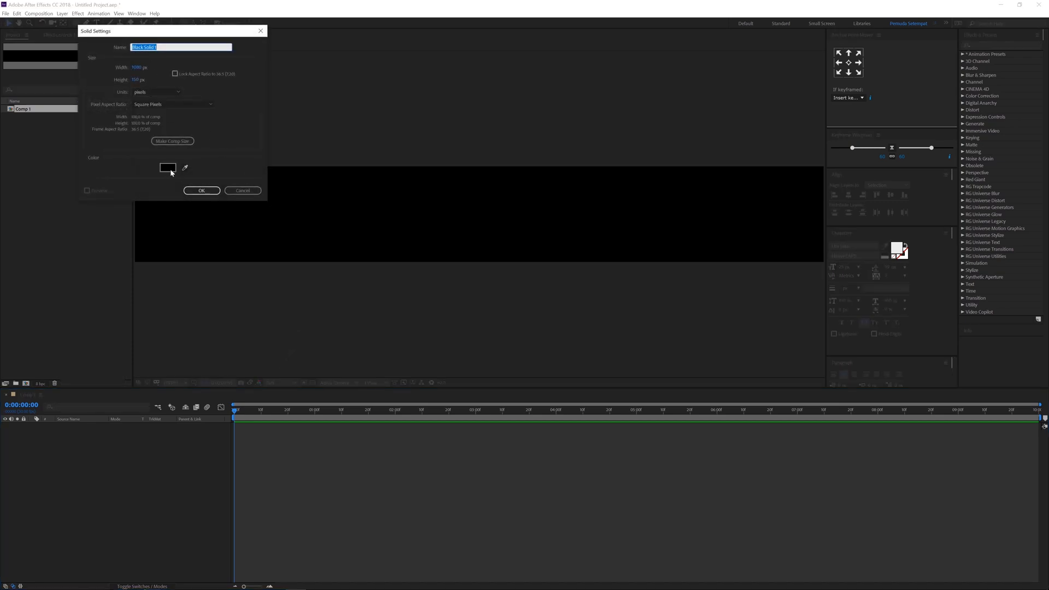
click(202, 190)
click(136, 434)
Add a text layer reading "pemuda setempat" over the black solid.
click(96, 23)
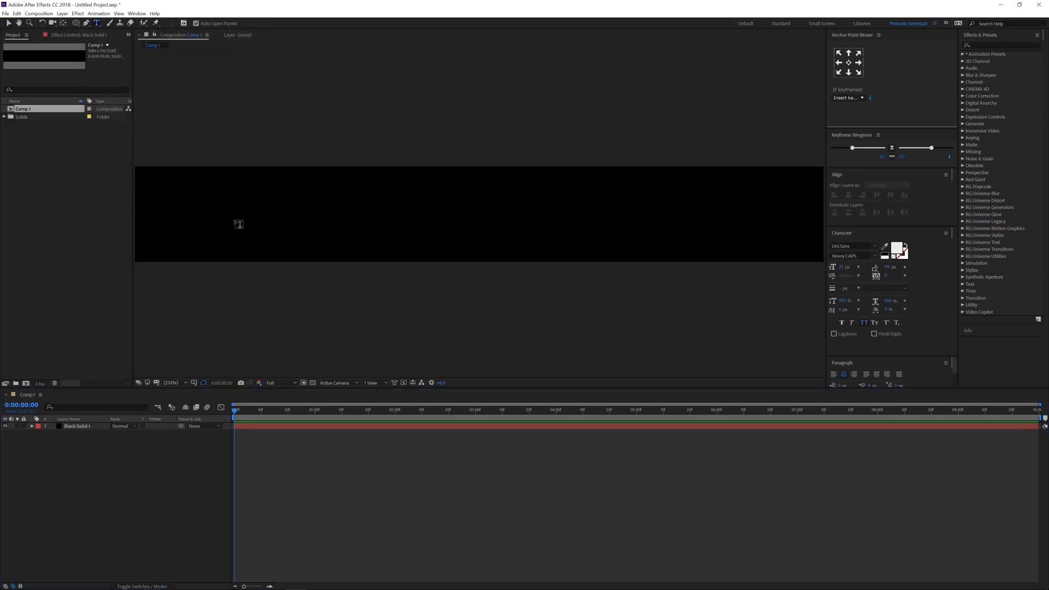
click(234, 216)
text(pemuda setempat)
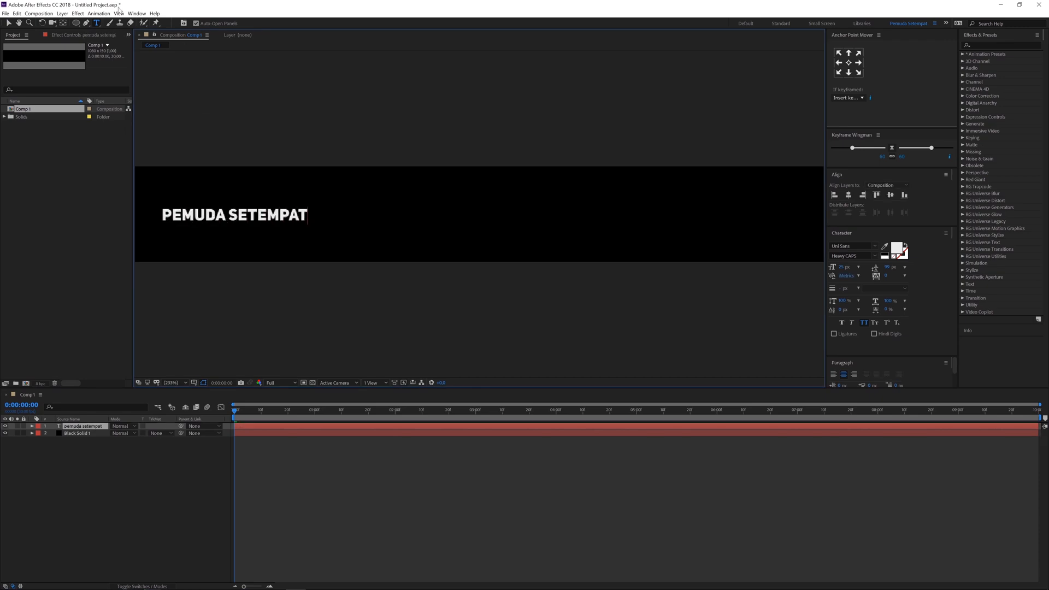
Center the text's anchor point, center the text in the composition, and scale it to about 400%.
click(8, 23)
click(849, 63)
click(848, 194)
click(890, 194)
key(s)
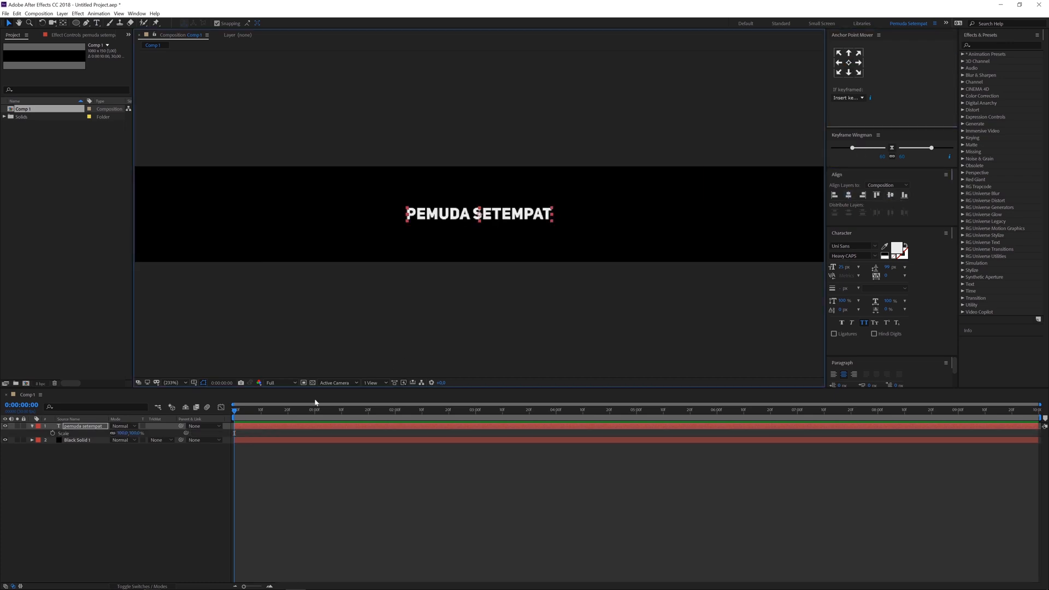
drag(121, 432, 259, 432)
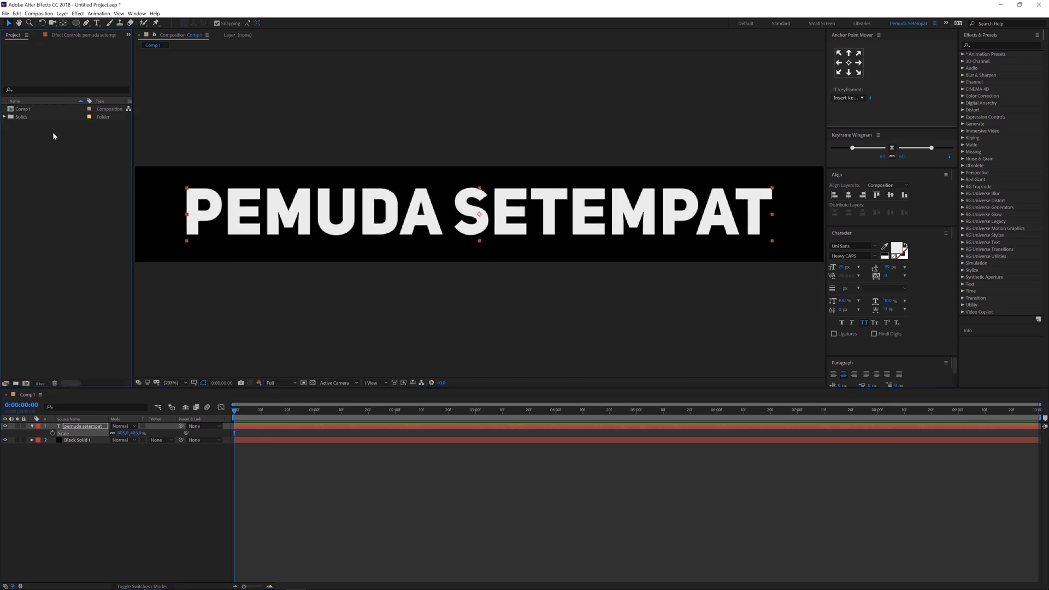
Rename the composition containing the text as "text 1".
click(37, 112)
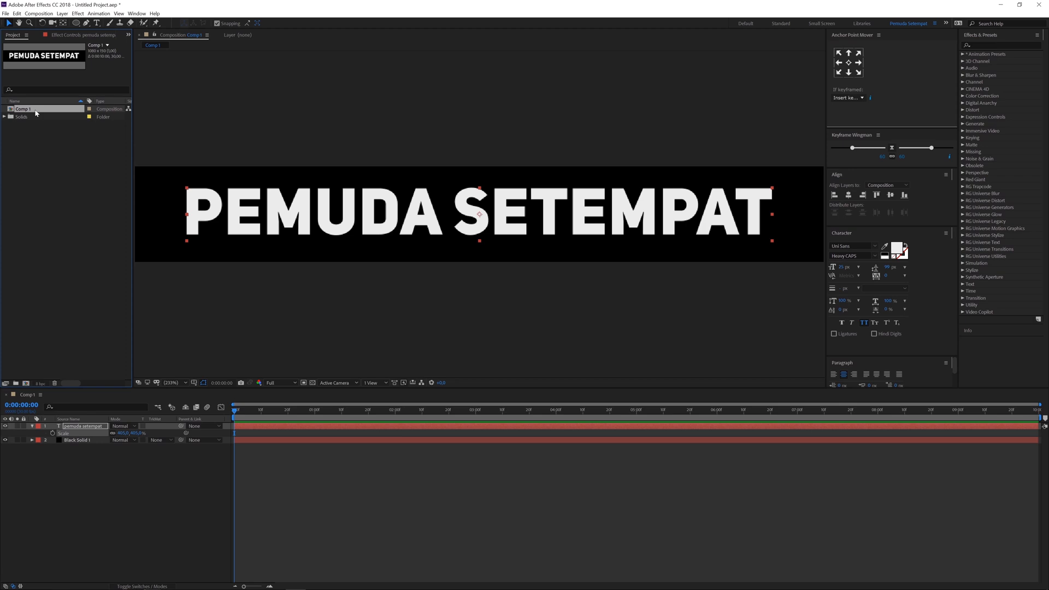
key(Return)
text(text)
key(Return)
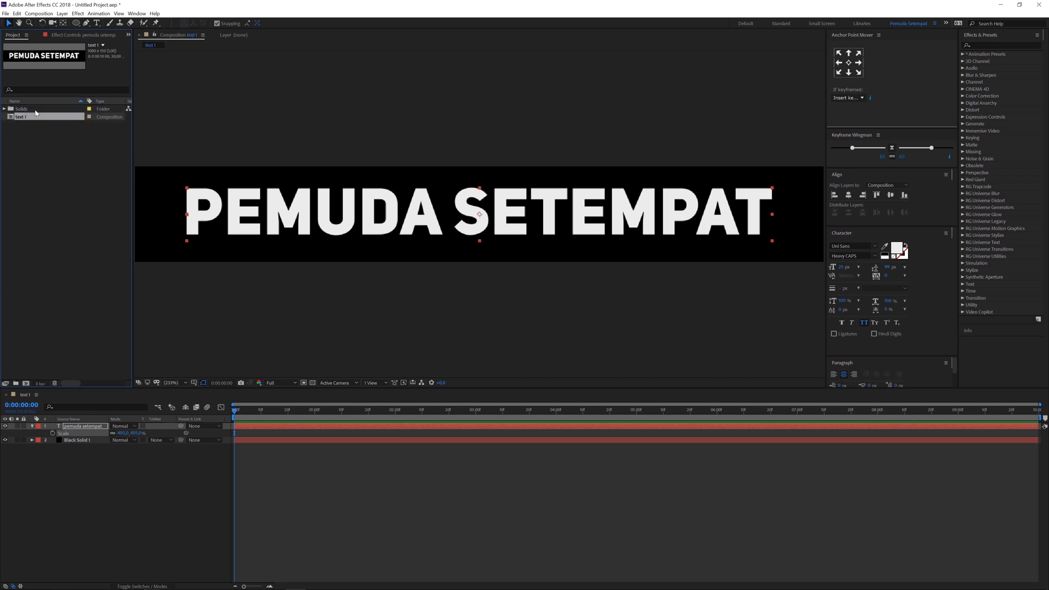
Create a new composition 600 px wide and 1080 px high, keeping 30 fps and the 10-second duration.
key(ctrl+k)
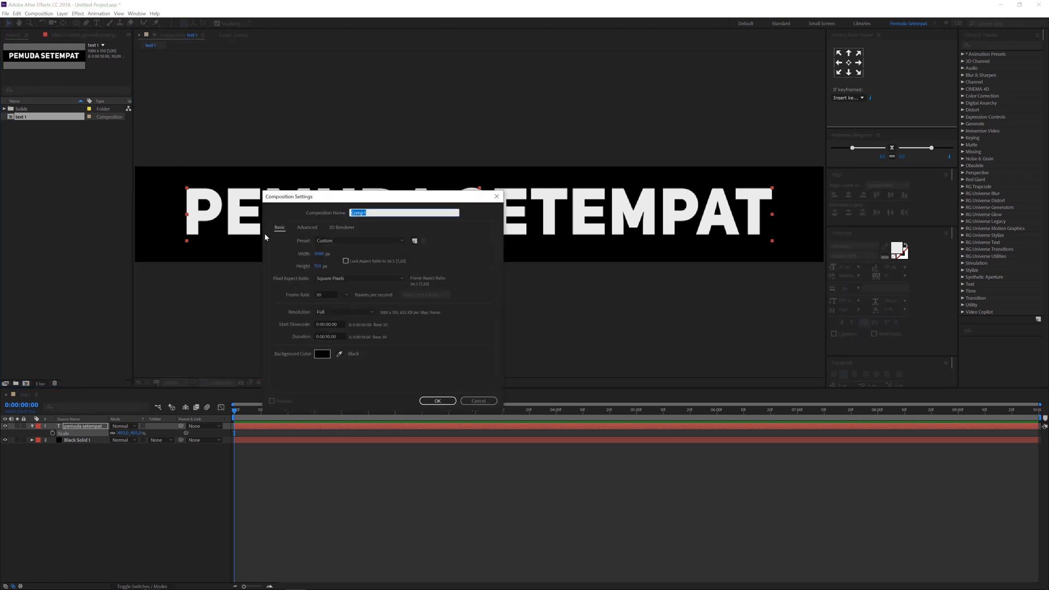
click(327, 253)
text(600)
key(Tab)
text(1080)
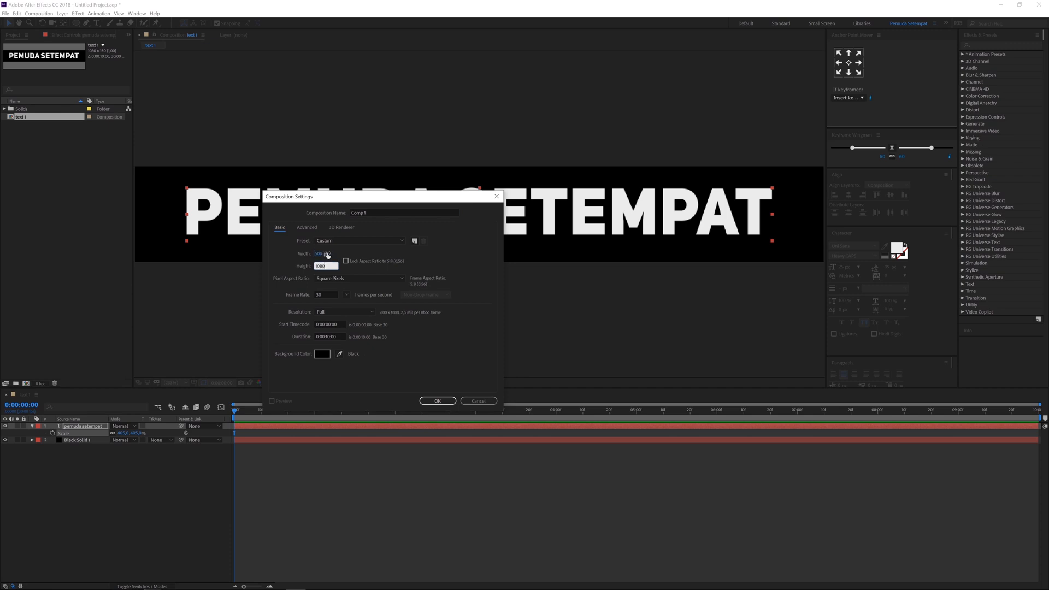
click(344, 255)
drag(332, 198, 300, 252)
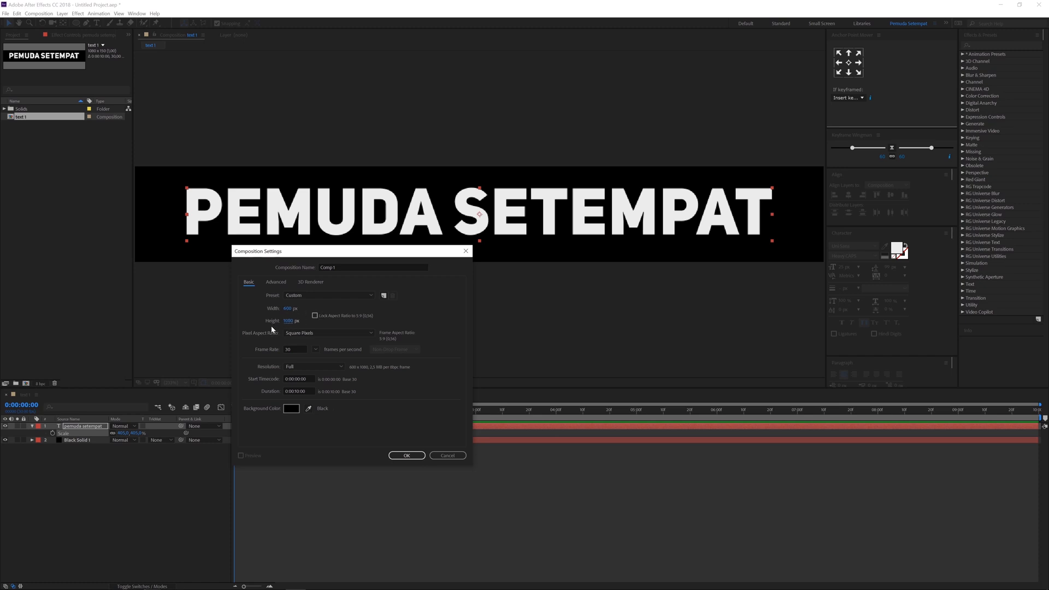
click(286, 322)
click(407, 455)
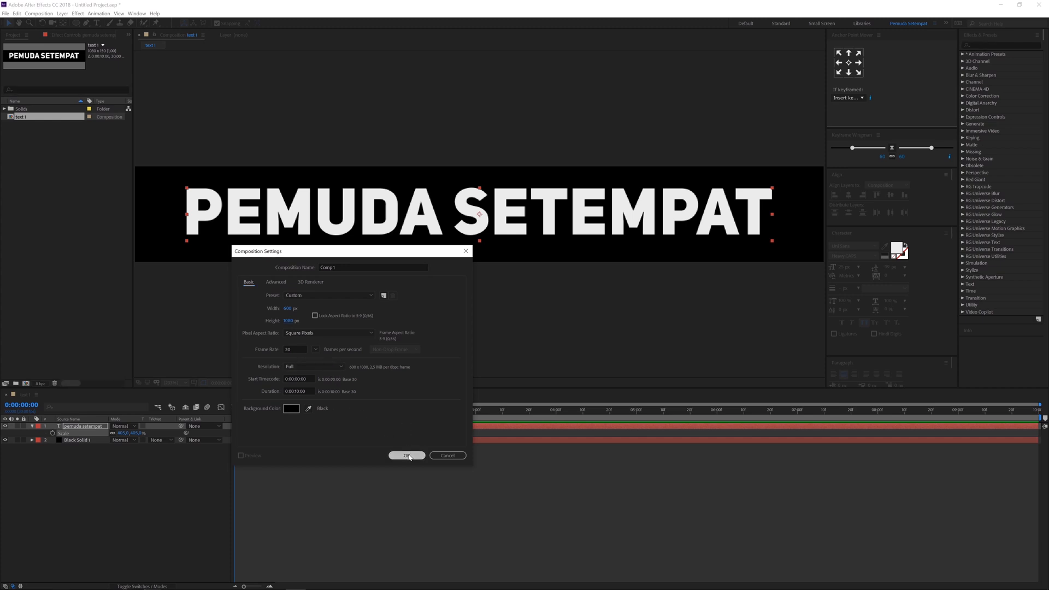
Place the "text 1" composition in the new vertical composition and rename that composition as "basic".
drag(20, 124, 94, 468)
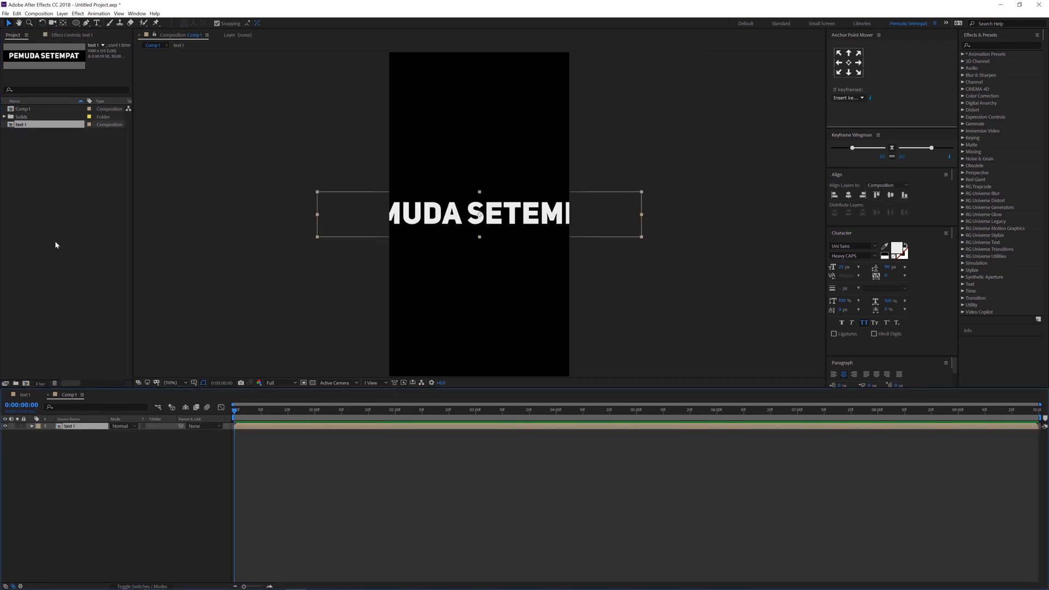
click(35, 110)
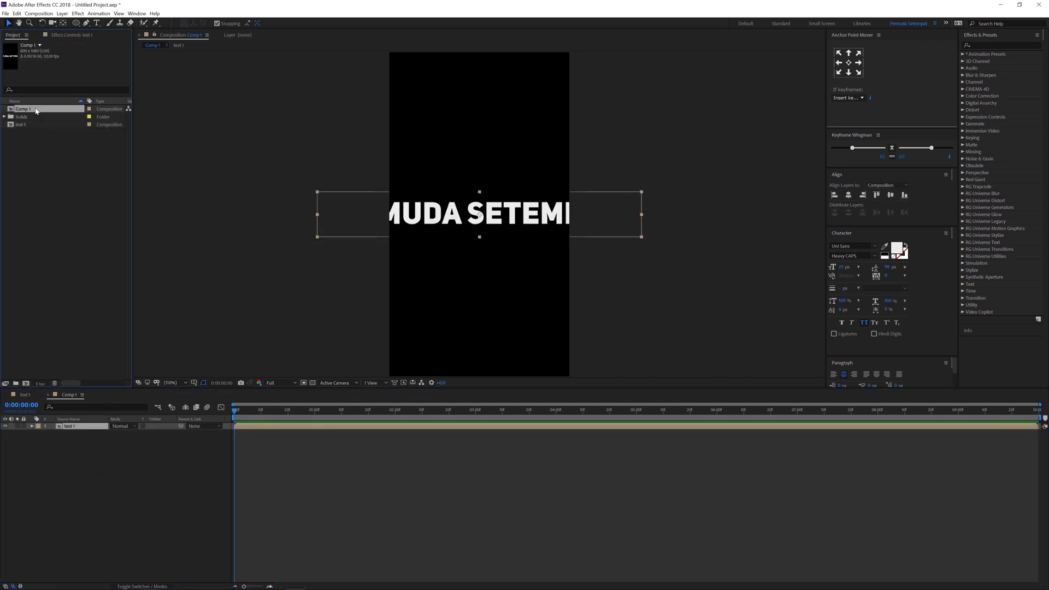
key(Return)
text(b)
key(Return)
Rotate the "text 1" layer by 90° and align it to the composition's right edge.
click(82, 430)
key(r)
click(122, 433)
text(90)
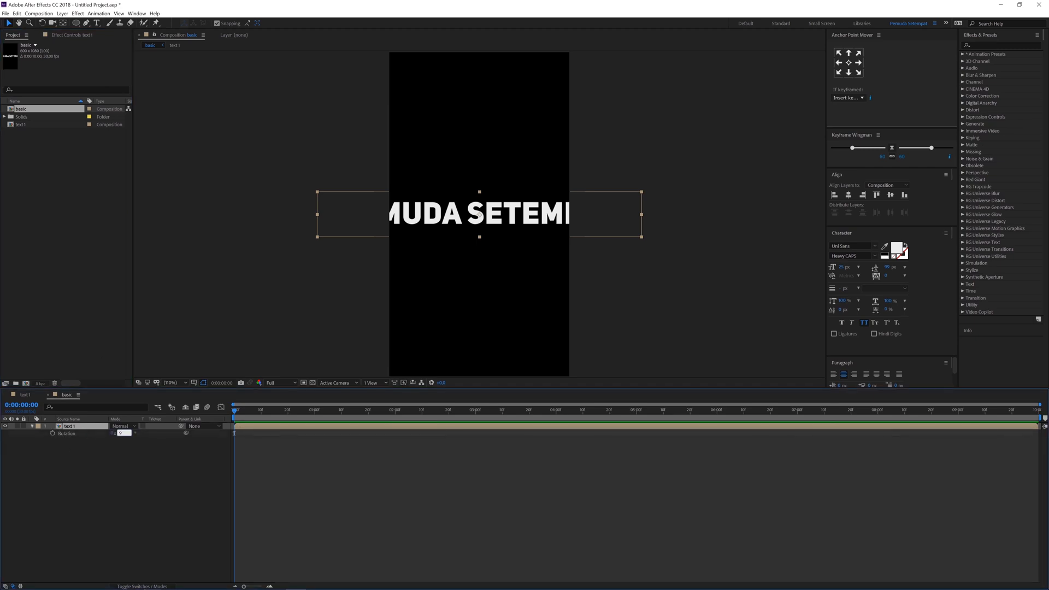
key(Return)
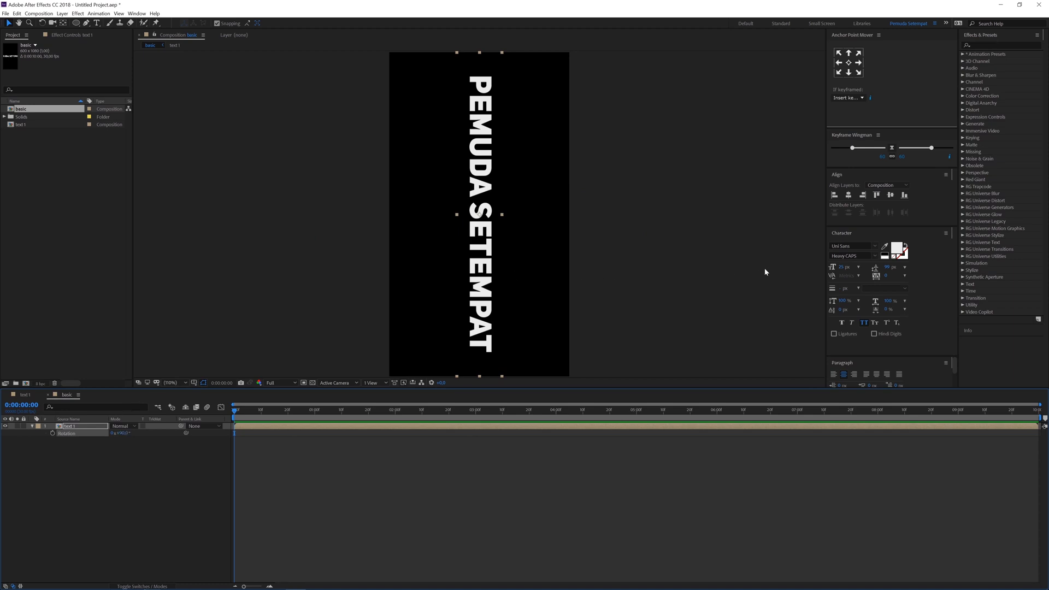
click(862, 195)
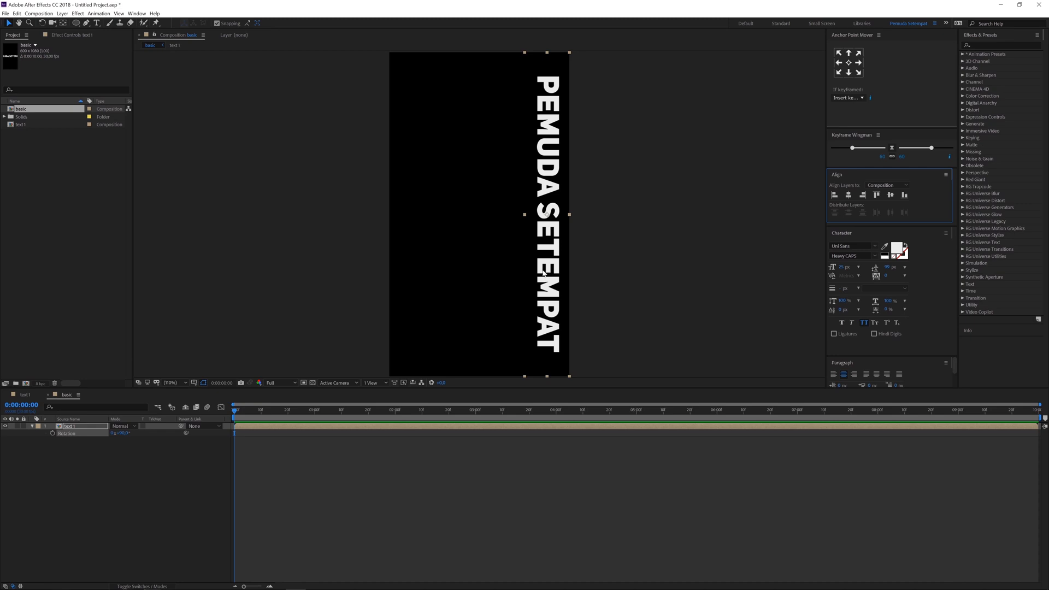
Duplicate the rotated "text 1" layer and arrange the copies edge to edge with snapping, forming four columns across the composition.
click(90, 431)
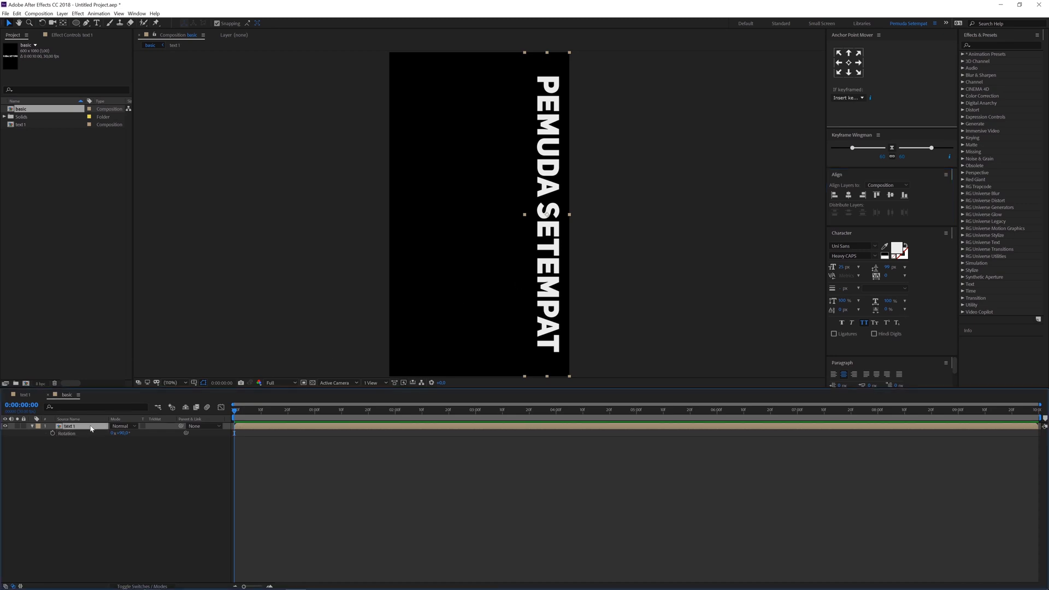
key(ctrl+d)
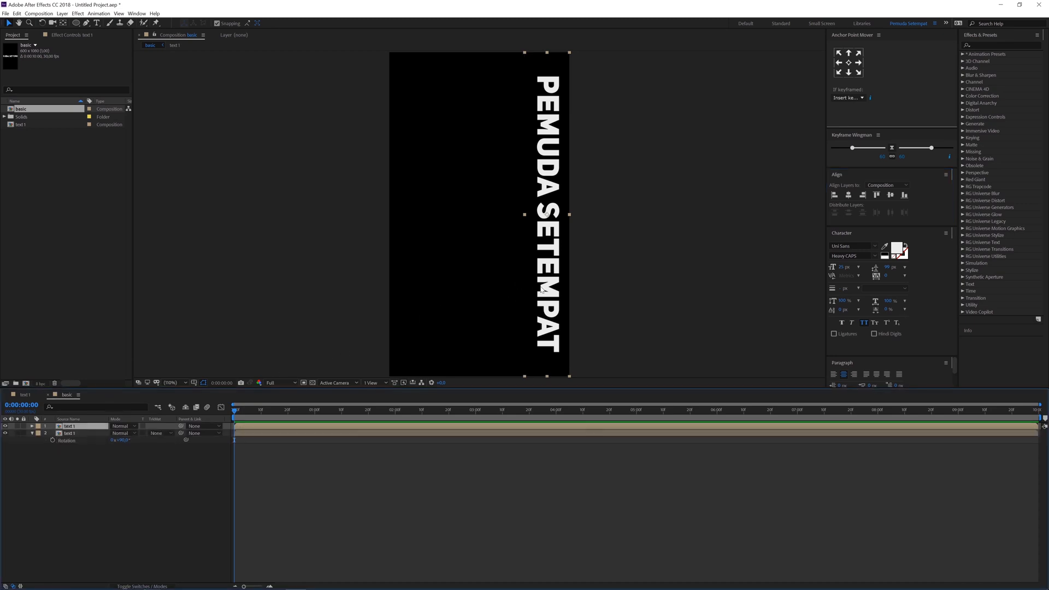
mouse_move(550, 287)
mouse_down()
mouse_move(512, 287)
mouse_move(551, 279)
mouse_up()
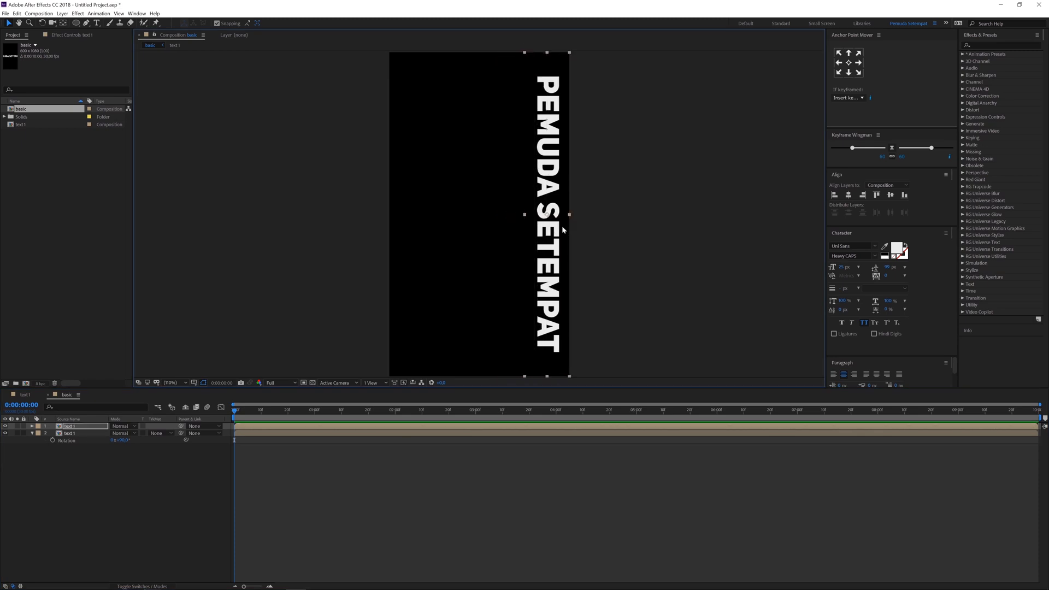
click(217, 24)
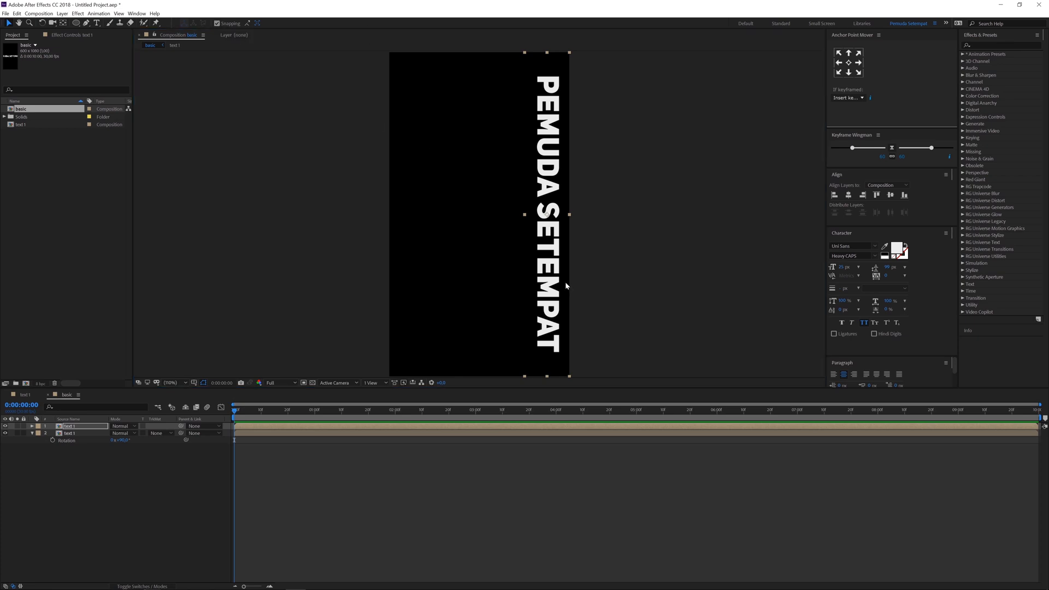
drag(566, 285, 518, 285)
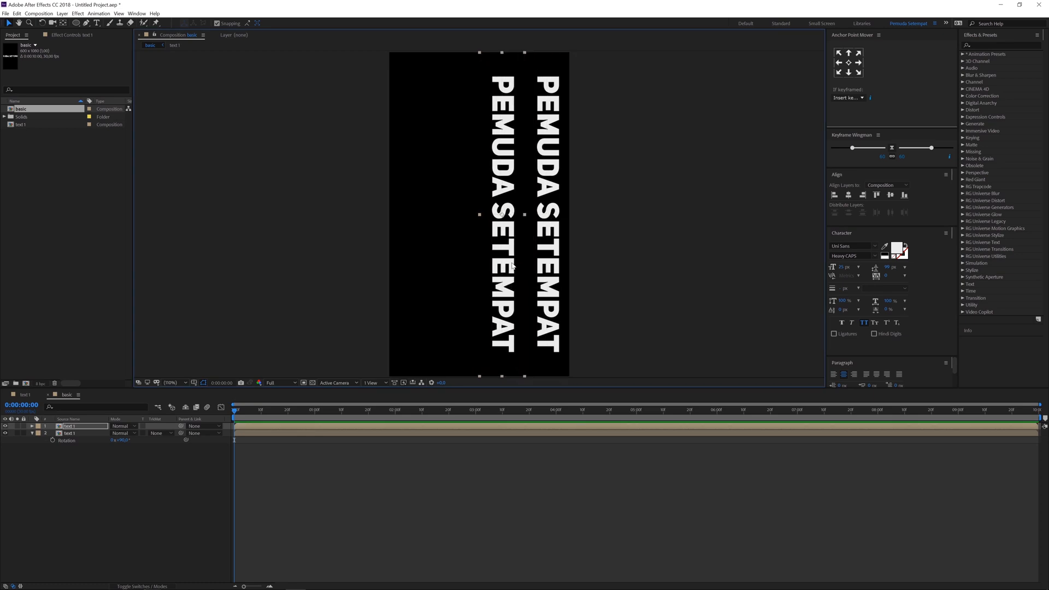
key(ctrl+d)
drag(512, 266, 432, 275)
key(ctrl+d)
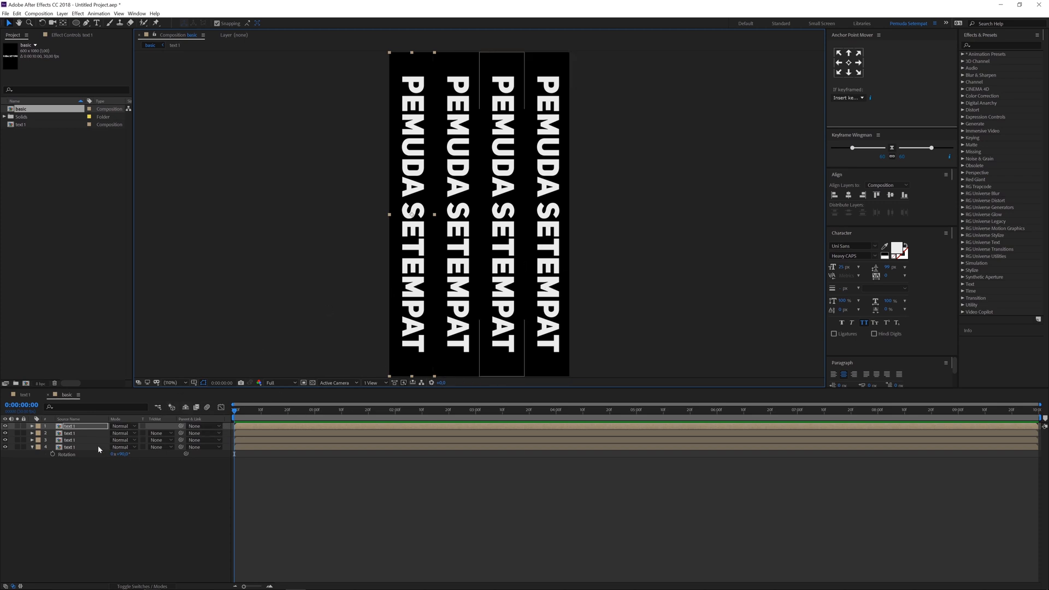
Apply the Invert effect to the leftmost text column, the topmost layer.
click(74, 433)
click(68, 426)
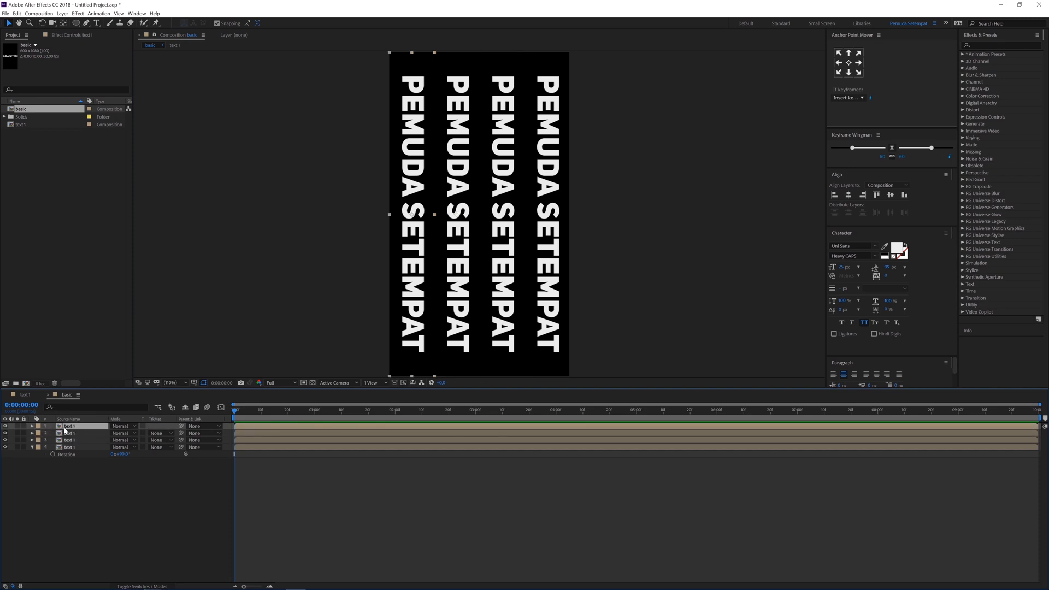
click(1001, 45)
text(inver)
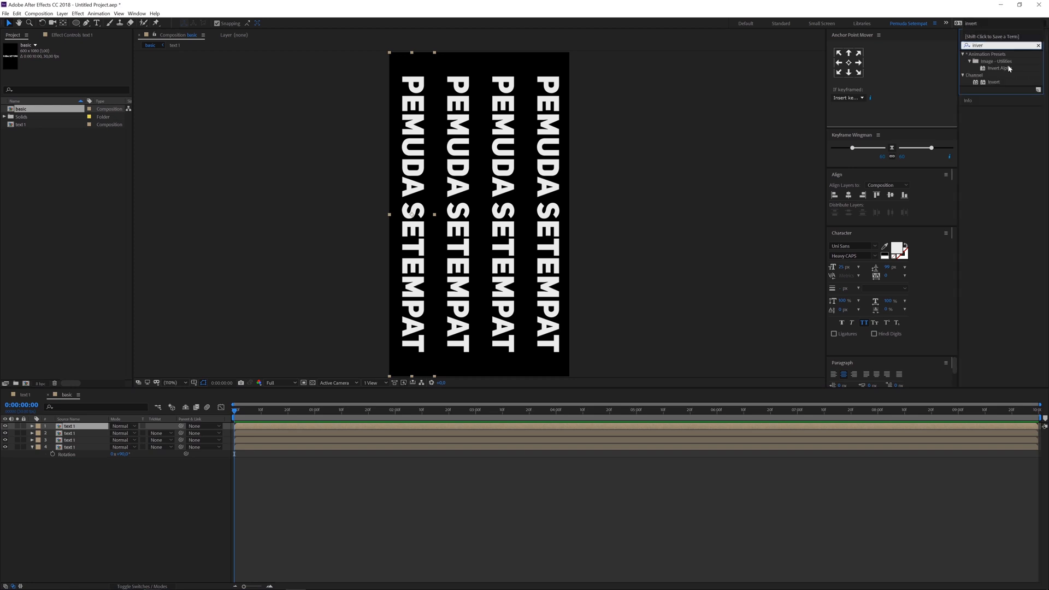
drag(994, 82, 78, 427)
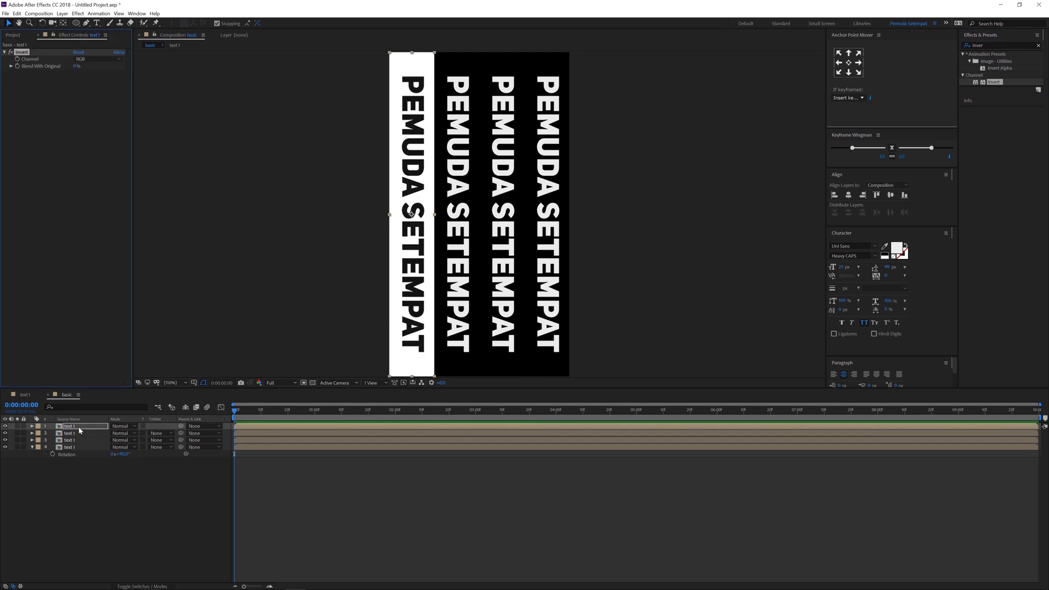
Copy the Invert effect from the leftmost column to the third "text 1" layer so the columns alternate black and white.
click(23, 52)
click(82, 440)
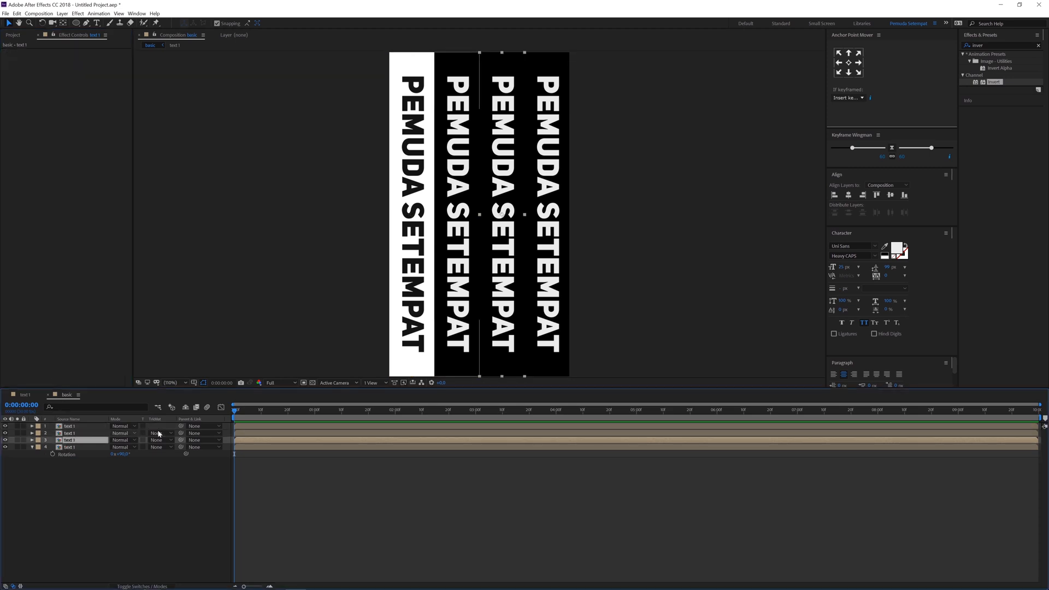
key(ctrl+v)
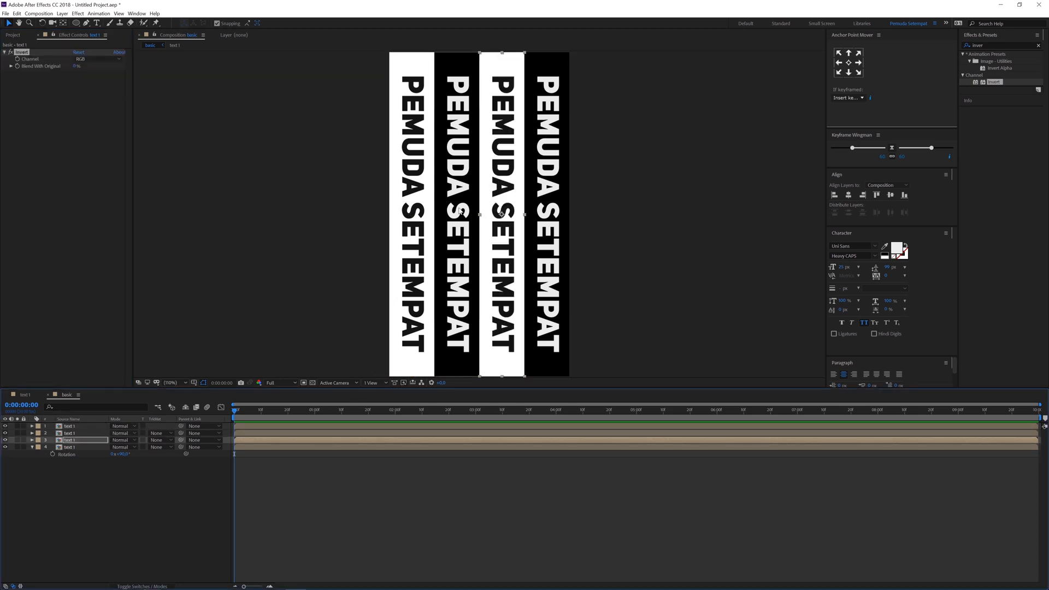
click(168, 515)
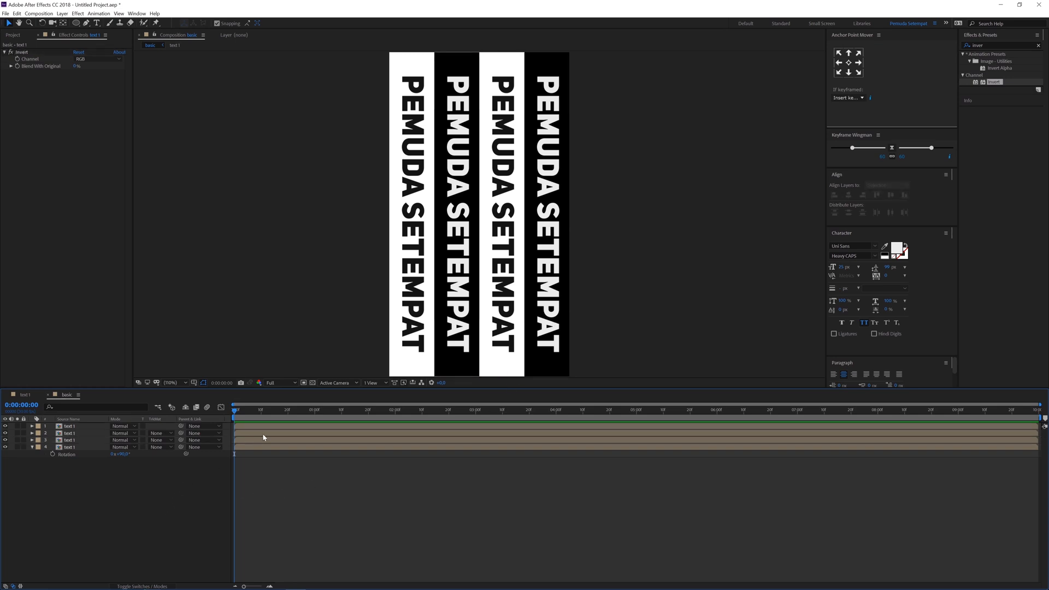
Create a new 1080 × 1080 px composition.
key(ctrl+n)
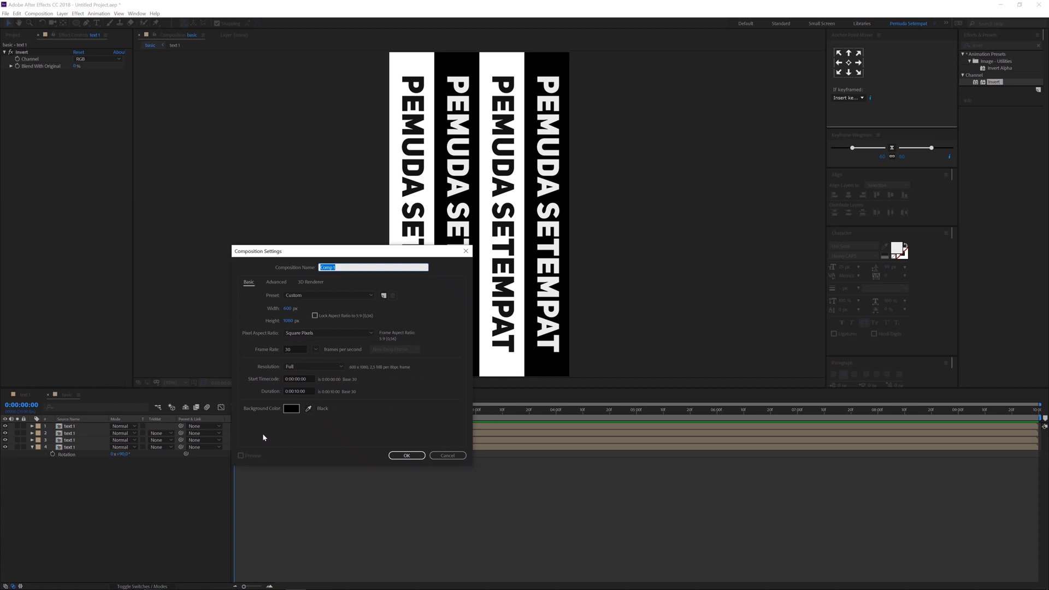
key(Tab)
key(Tab)
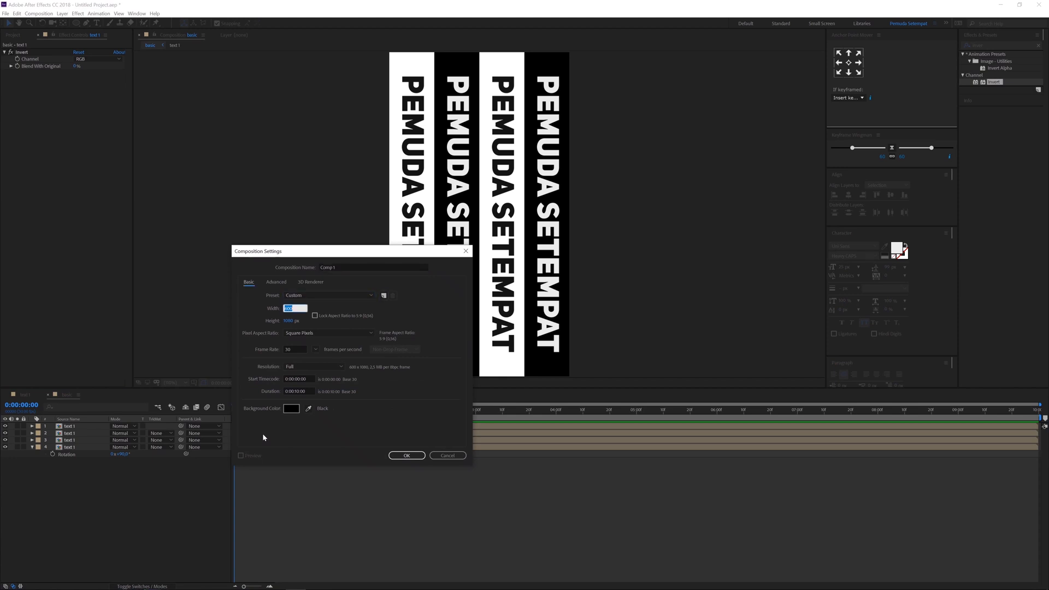
text(1080)
key(Return)
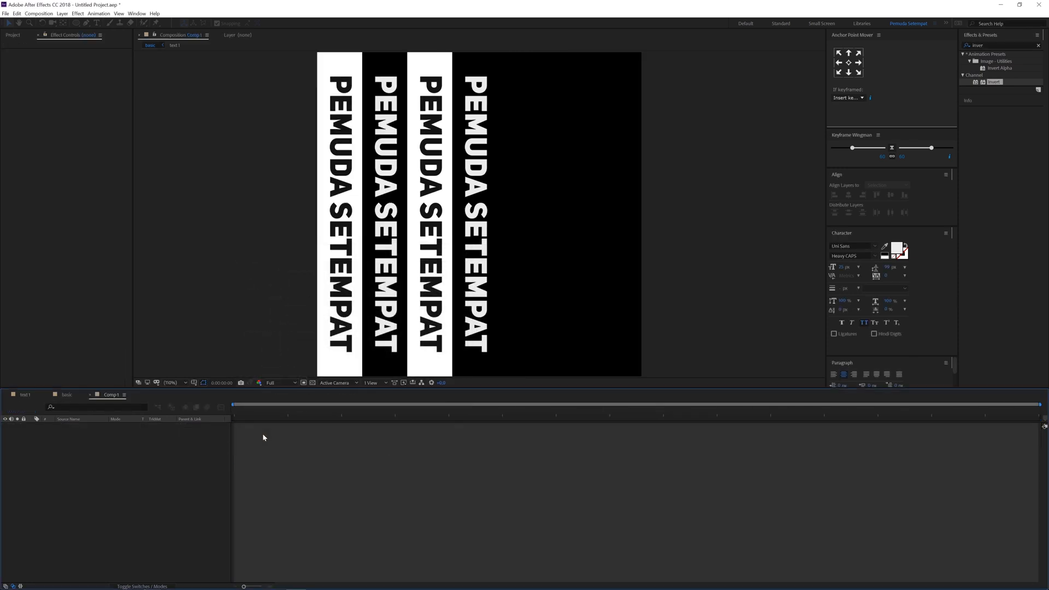
Rename the square composition as "cylinder" and place the "basic" composition in it.
click(13, 35)
click(51, 144)
click(28, 117)
key(Return)
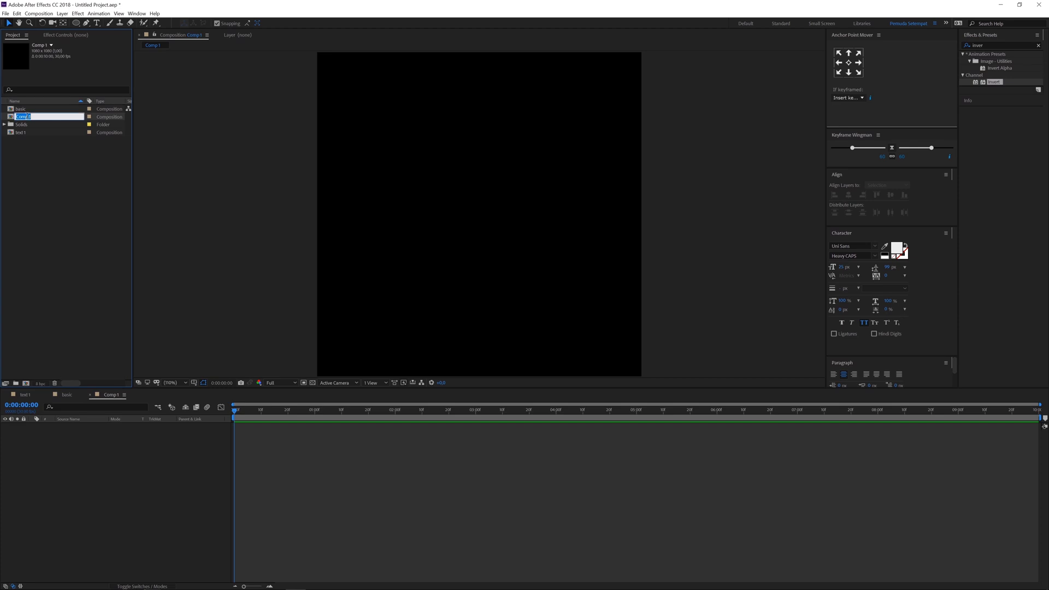
text(b)
key(BackSpace)
key(BackSpace)
key(BackSpace)
text(cylinder)
key(Return)
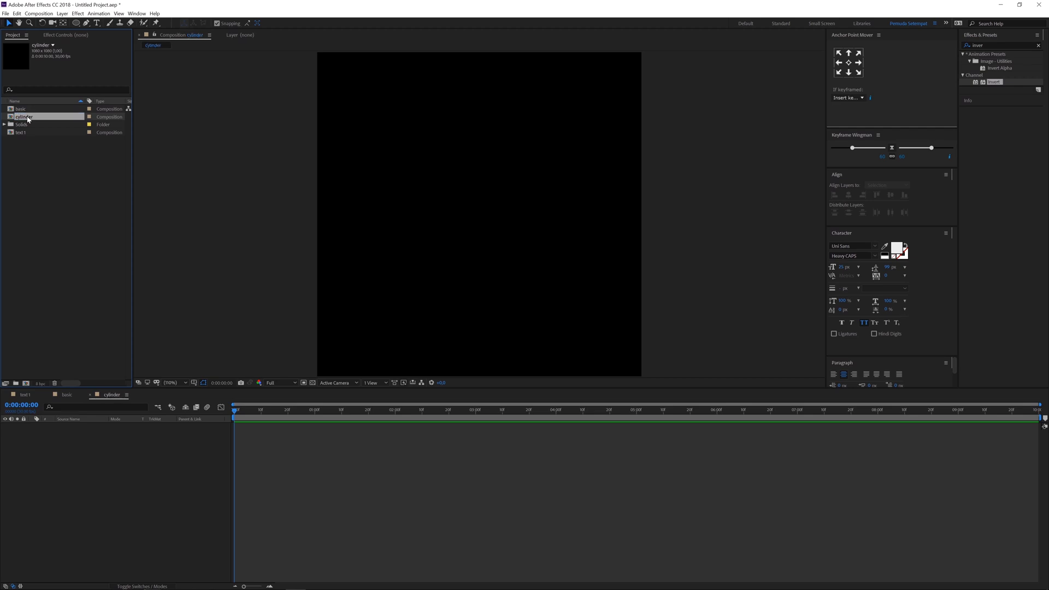
drag(20, 109, 111, 421)
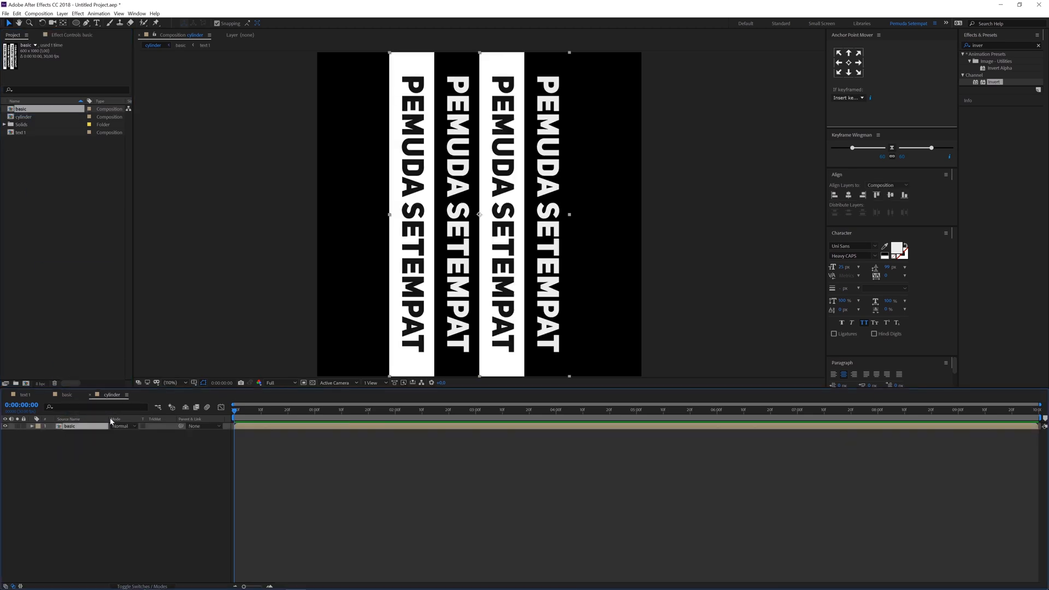
Rotate the "basic" layer to -90° so its text bands run horizontally.
key(r)
click(126, 433)
text(90)
key(Return)
click(123, 433)
text(-90)
key(Return)
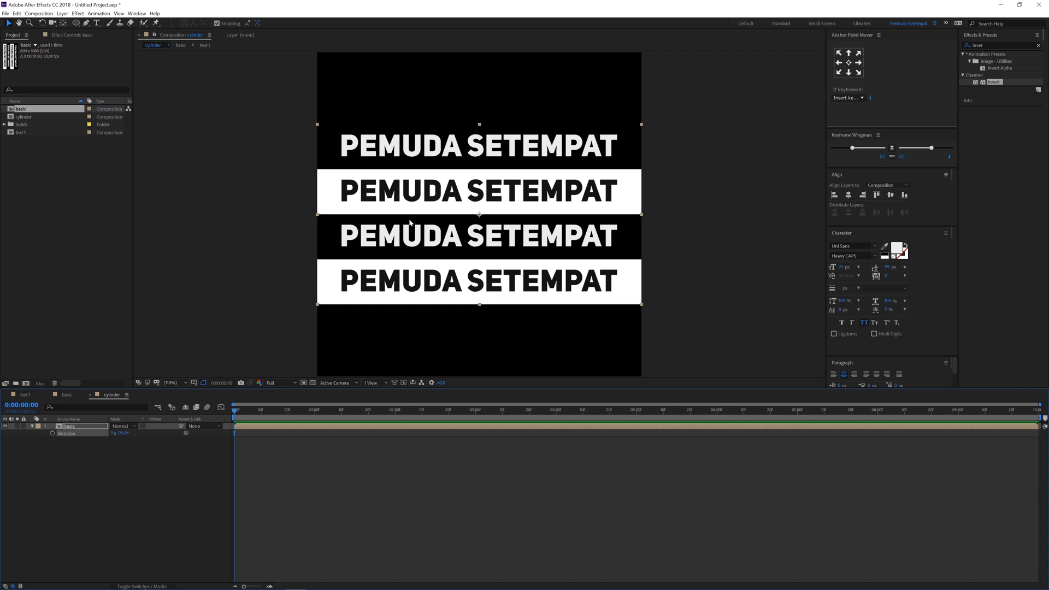
Find the CC Cylinder effect and apply it to the "basic" layer.
click(983, 44)
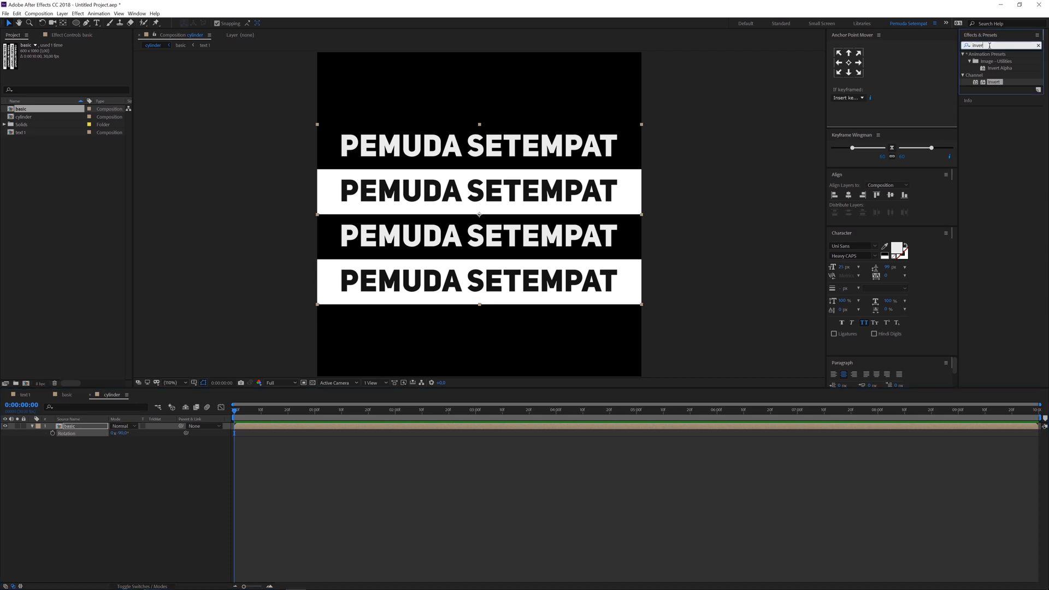
text(cylin)
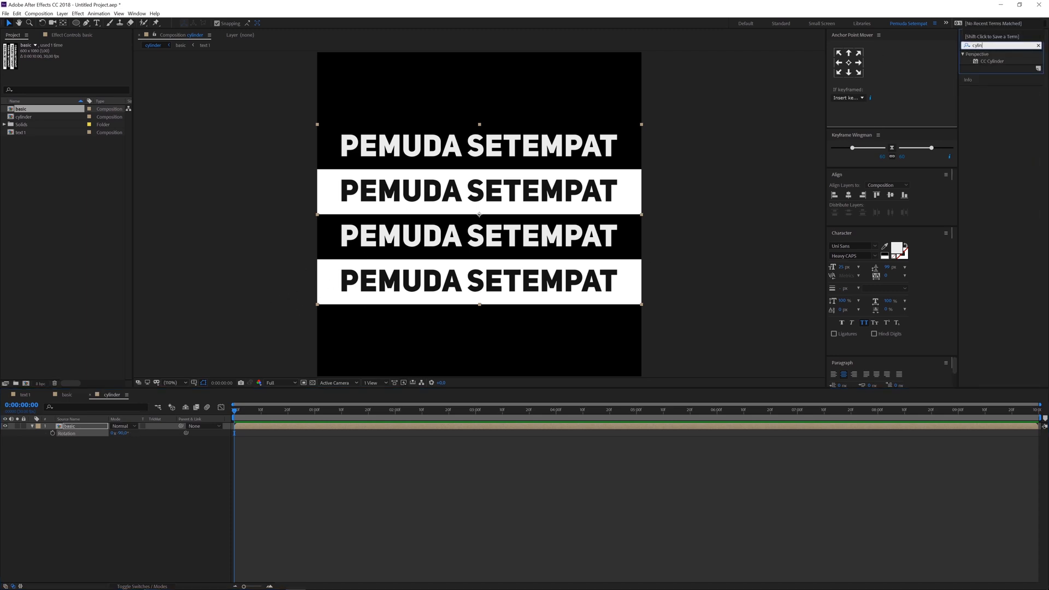
drag(994, 64, 508, 211)
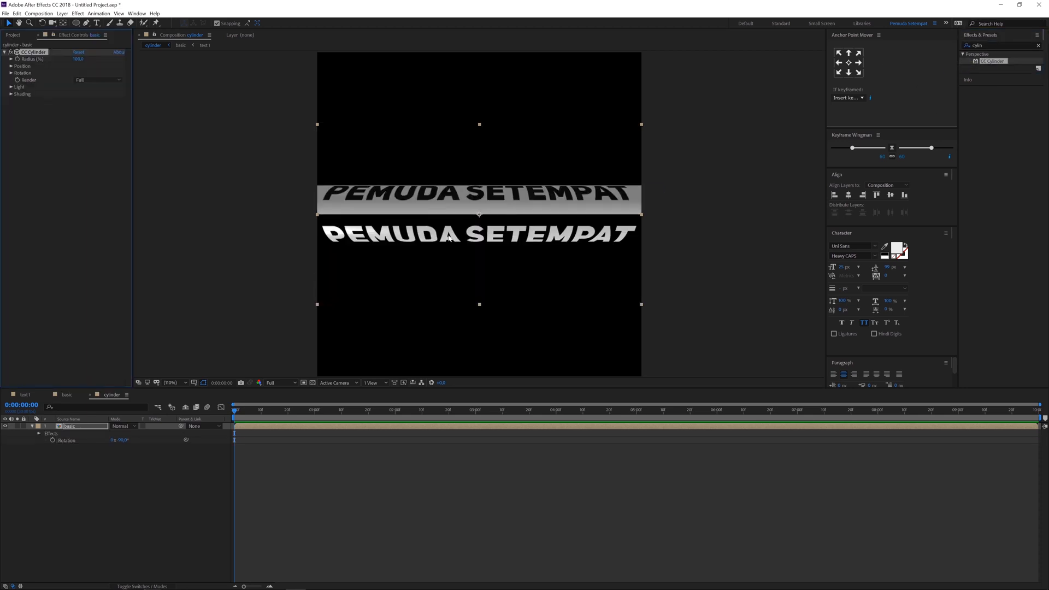
Drive the CC Cylinder's Rotation Y with the expression time*60 and preview roughly the first two seconds.
drag(239, 409, 320, 409)
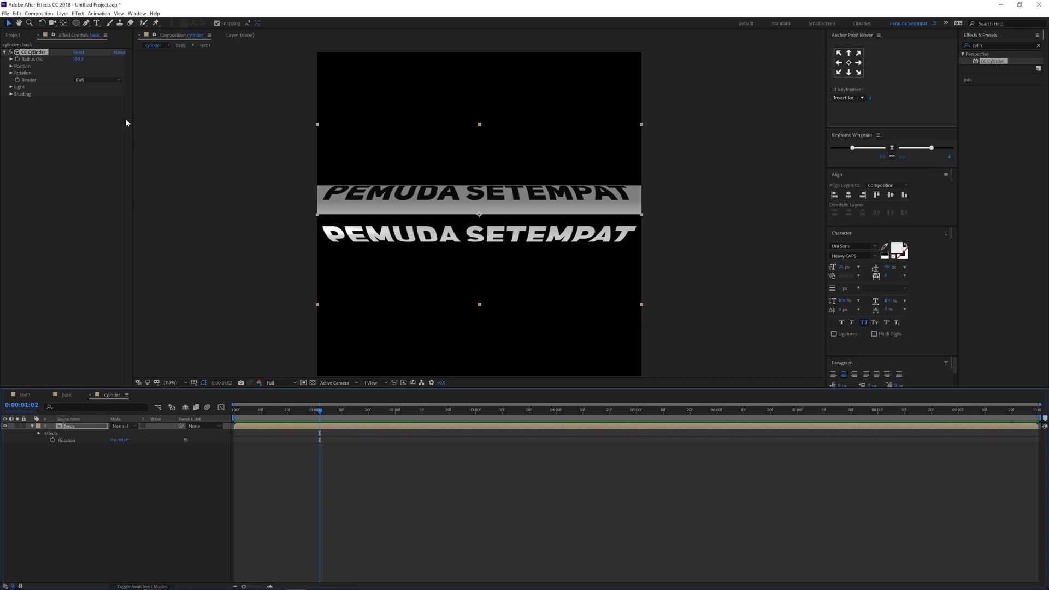
click(11, 73)
drag(79, 104, 123, 109)
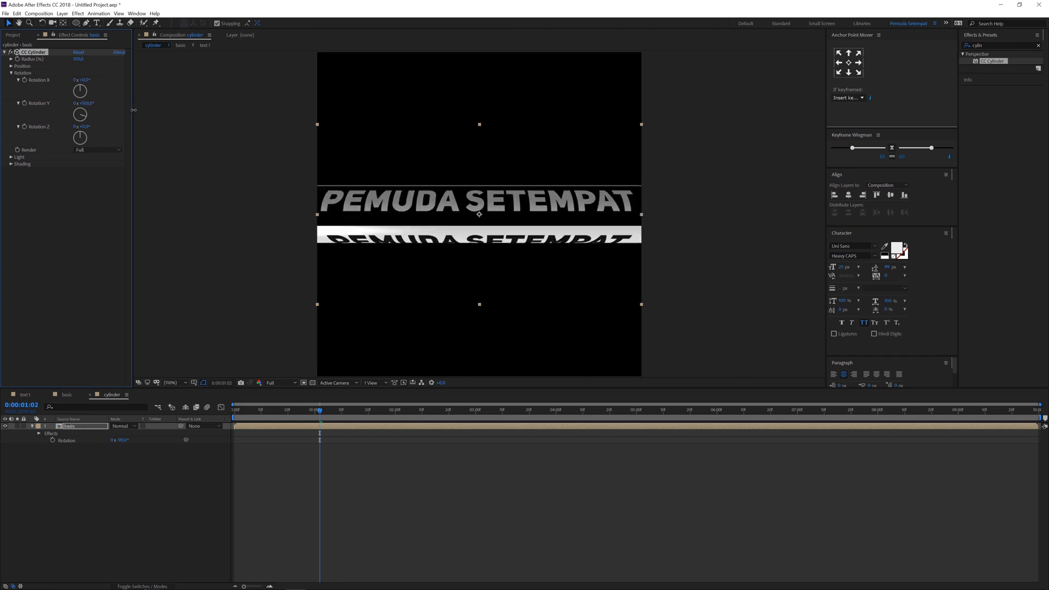
alt+click(25, 104)
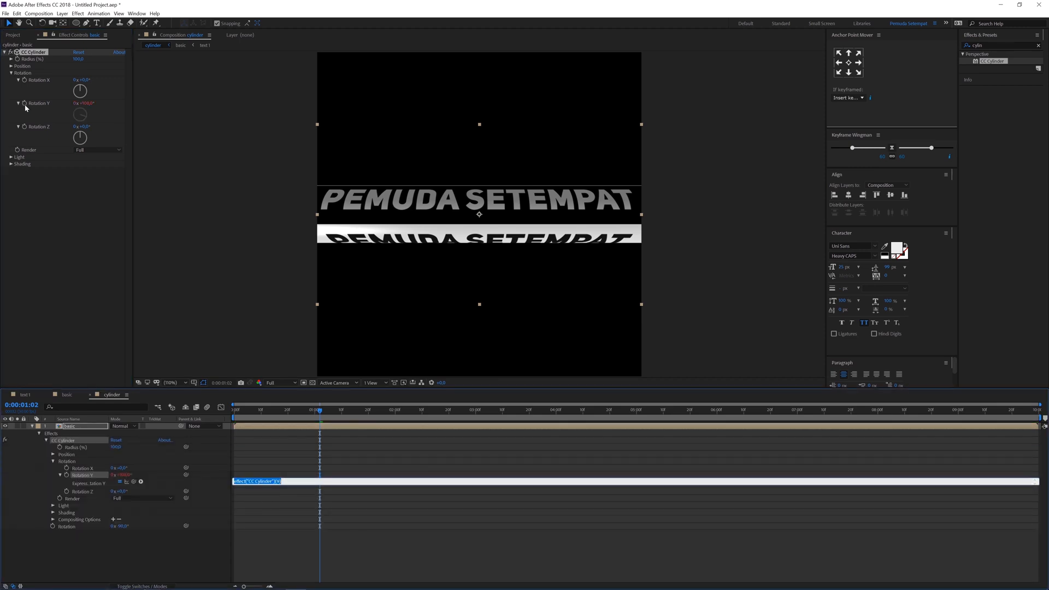
text(time*60)
click(26, 108)
click(392, 411)
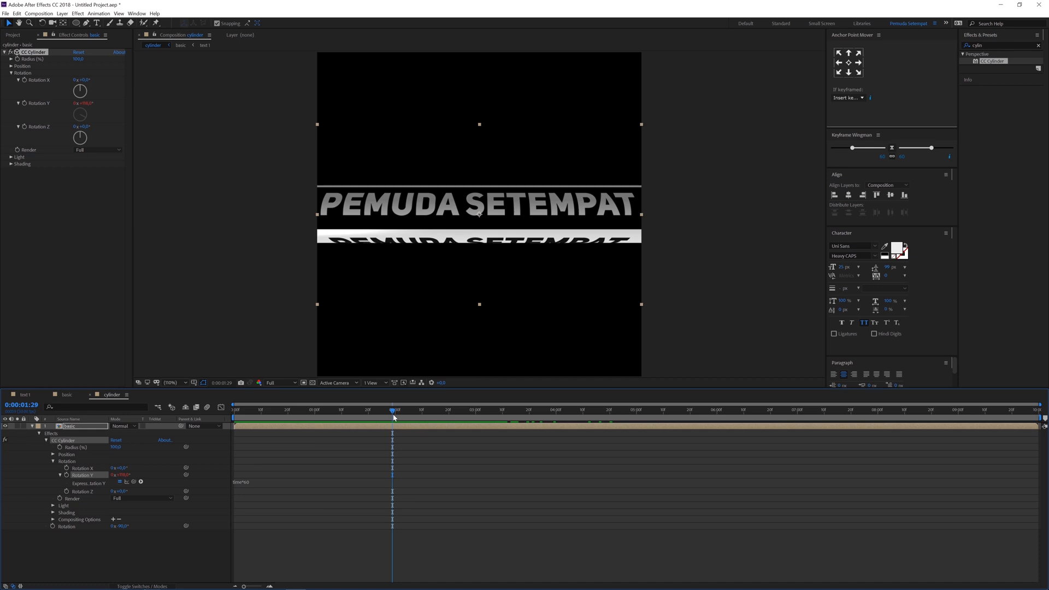
key(space)
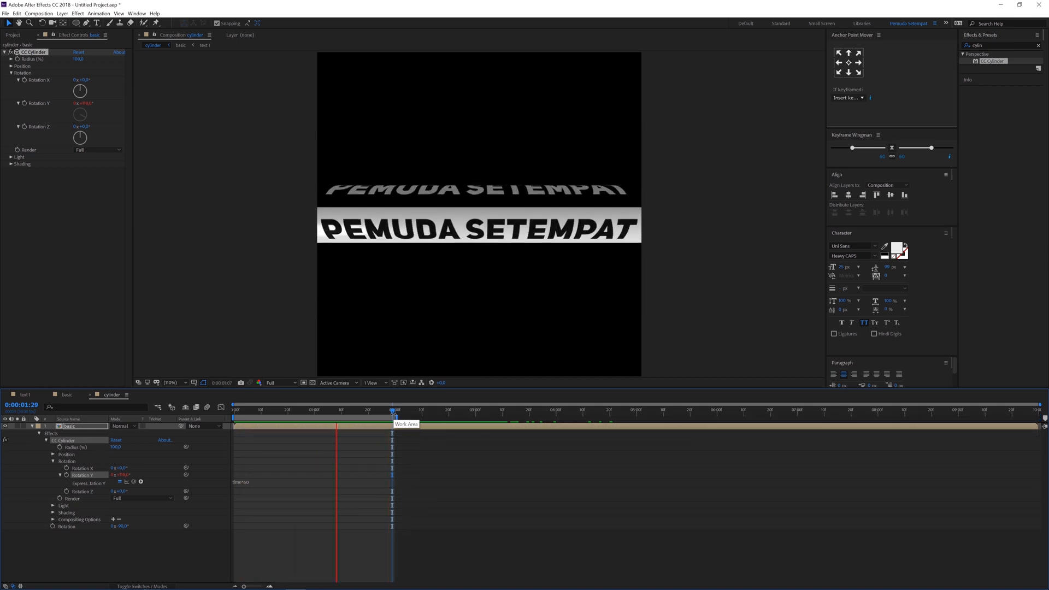
Move the "basic" layer up to the composition's top edge and set its CC Cylinder radius to 85%.
click(524, 215)
drag(534, 216, 540, 153)
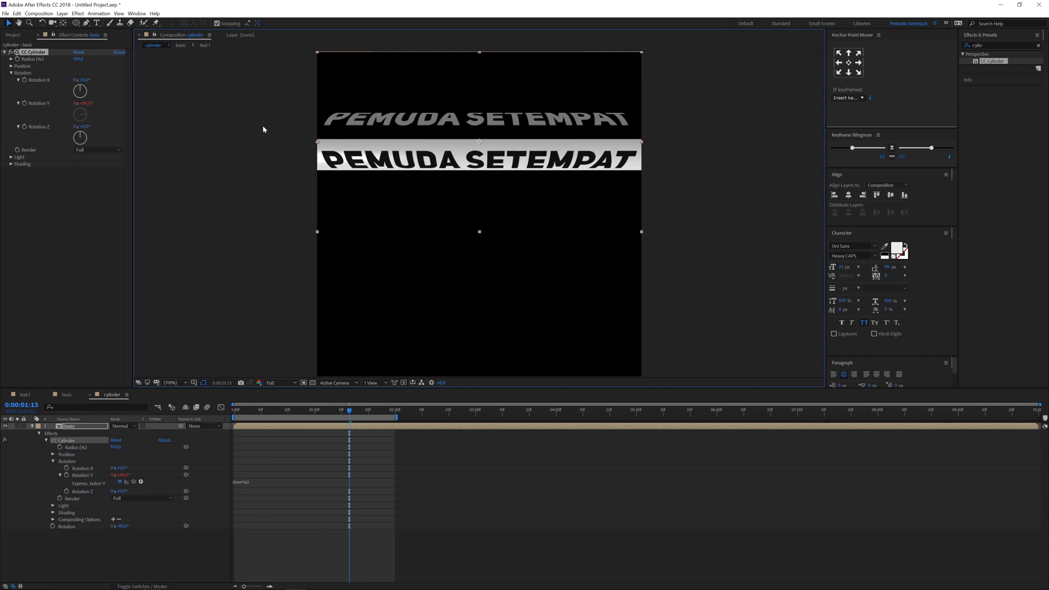
click(78, 59)
text(89)
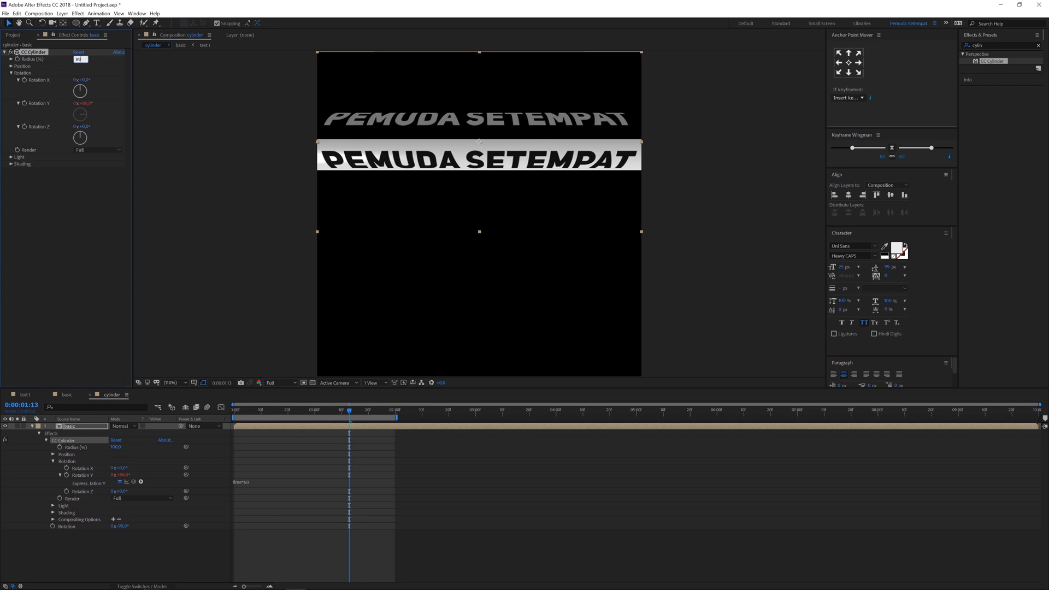
key(Return)
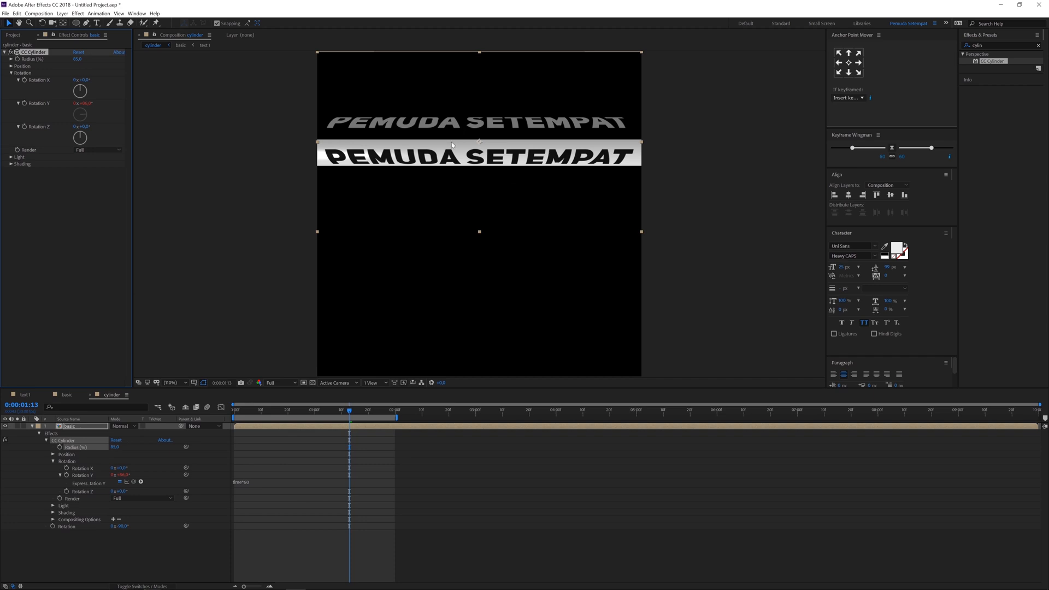
Create a new 1080 × 1080 px composition named "donat" and place the "cylinder" composition in it.
click(163, 544)
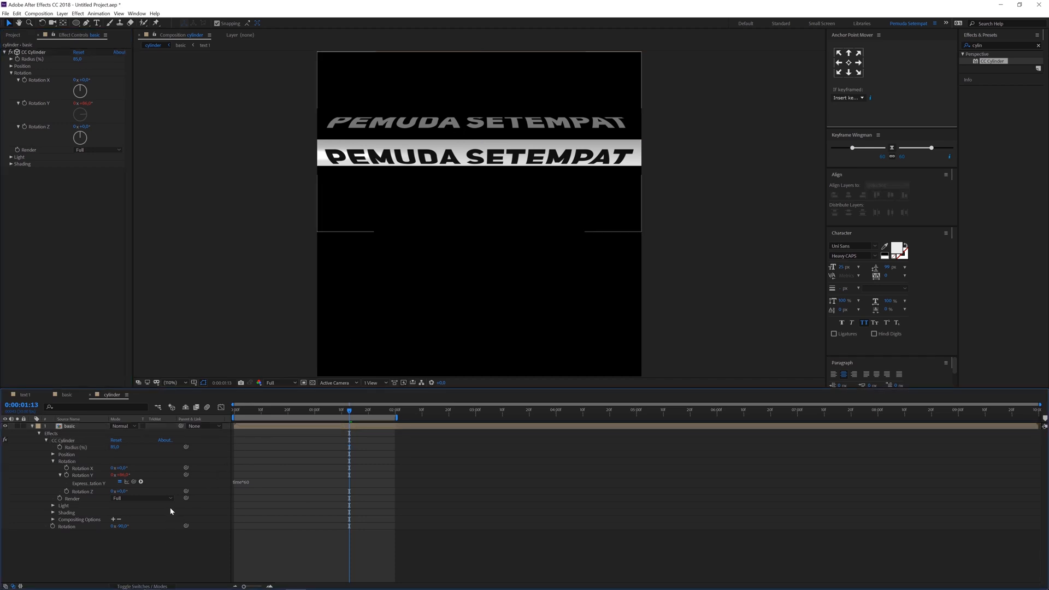
key(ctrl+k)
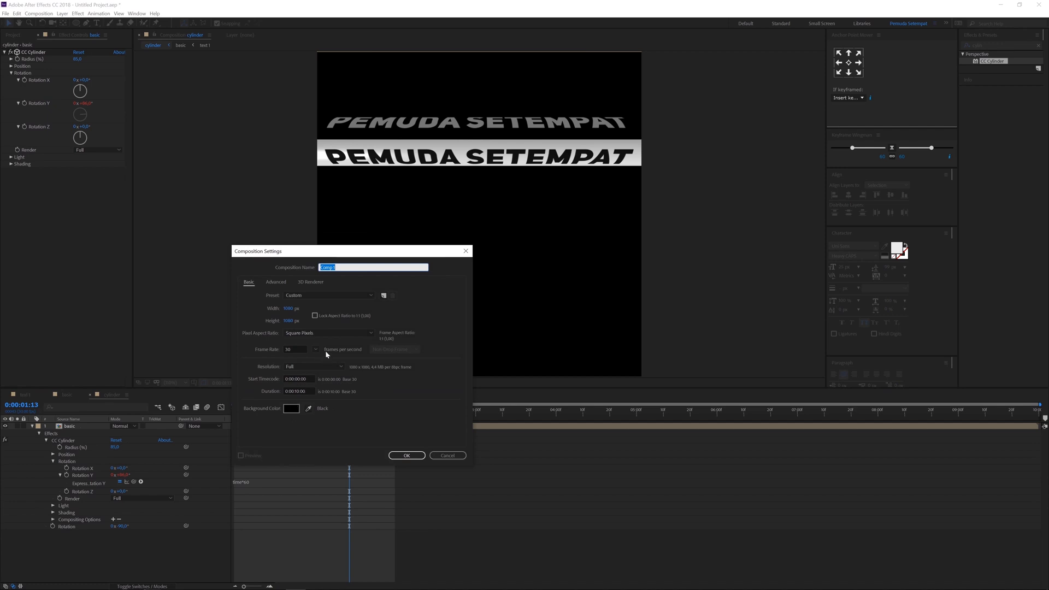
text(donat)
click(405, 456)
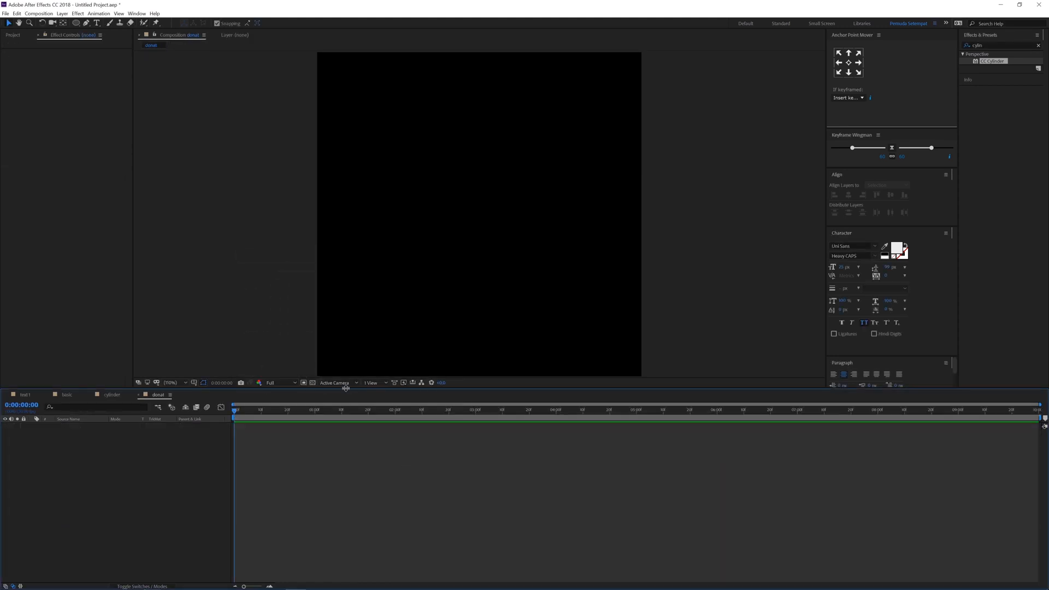
click(13, 37)
drag(24, 119, 99, 457)
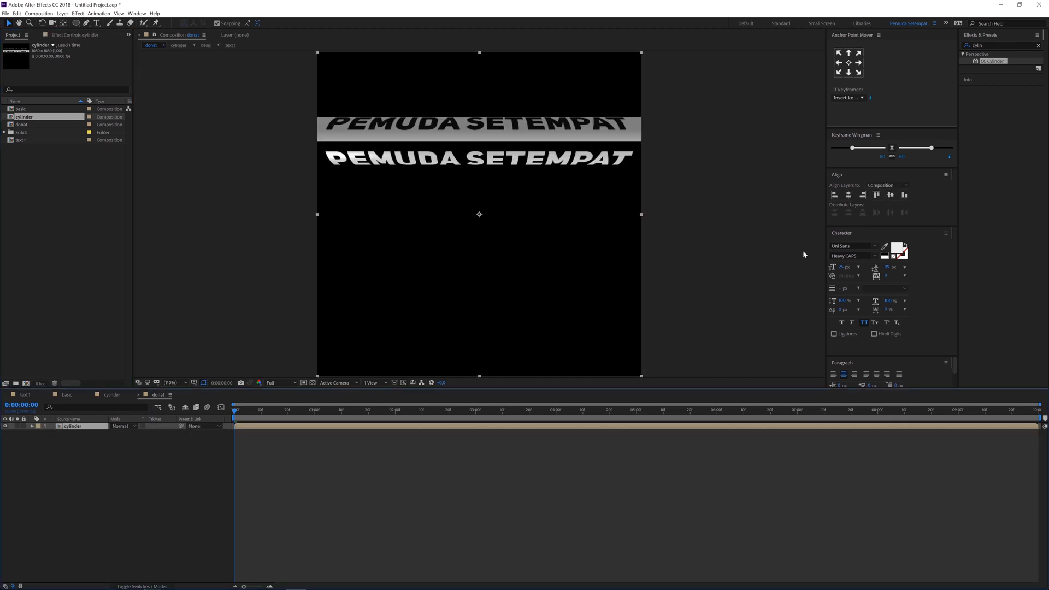
Find the CC Sphere effect and apply it to the "cylinder" layer.
click(1002, 45)
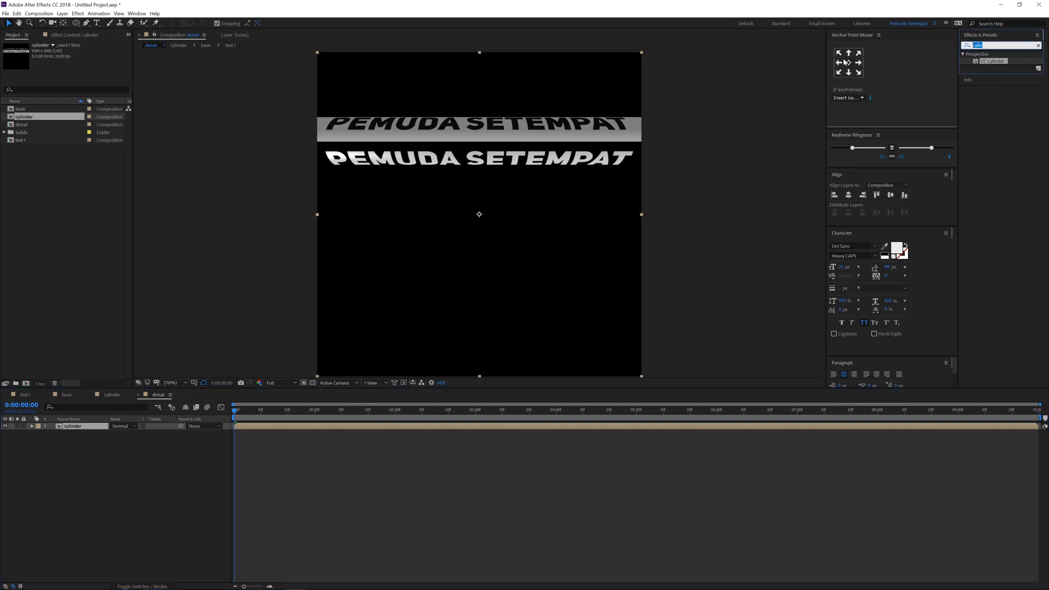
text(sphere)
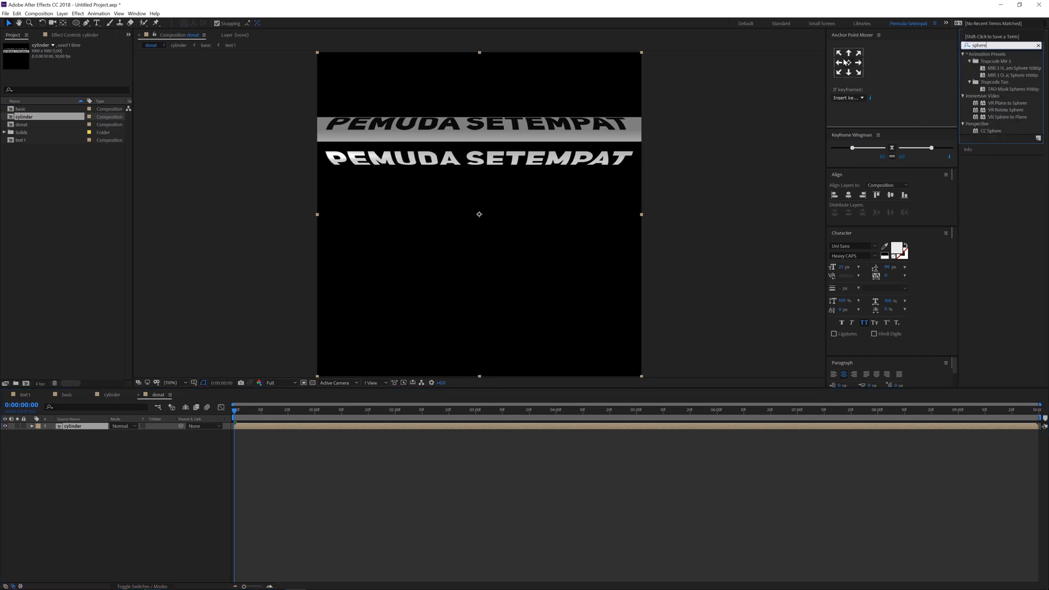
drag(989, 132, 460, 147)
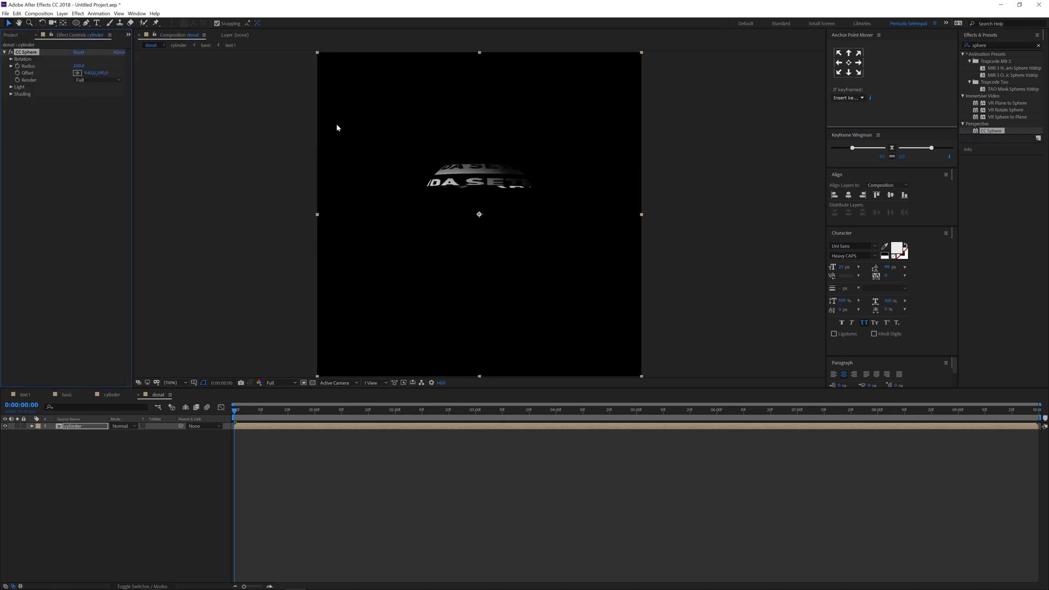
Set the CC Sphere's Rotation X to -90° to turn the bands into a ring facing the viewer.
click(11, 59)
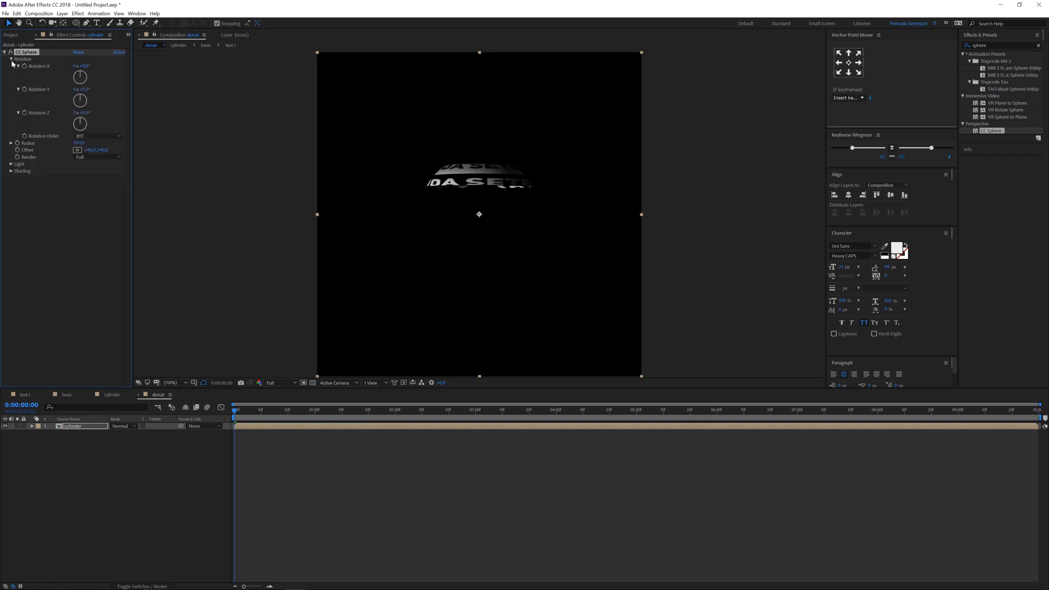
drag(83, 73, 87, 72)
click(87, 67)
text(-90)
key(Return)
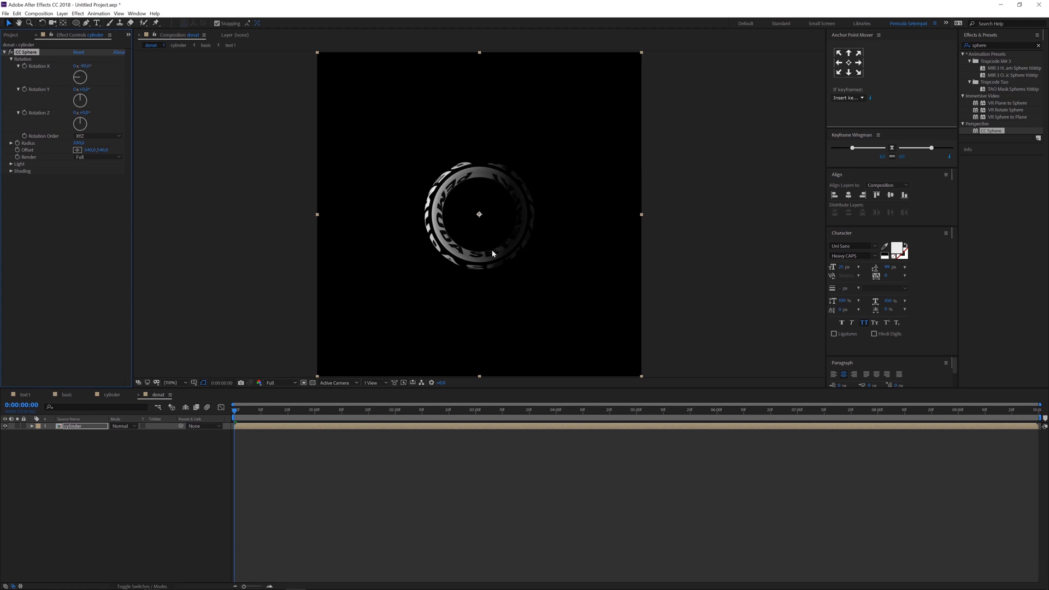
Enlarge the ring by setting the CC Sphere's radius to 500.
drag(78, 142, 85, 148)
click(81, 143)
text(500)
key(Return)
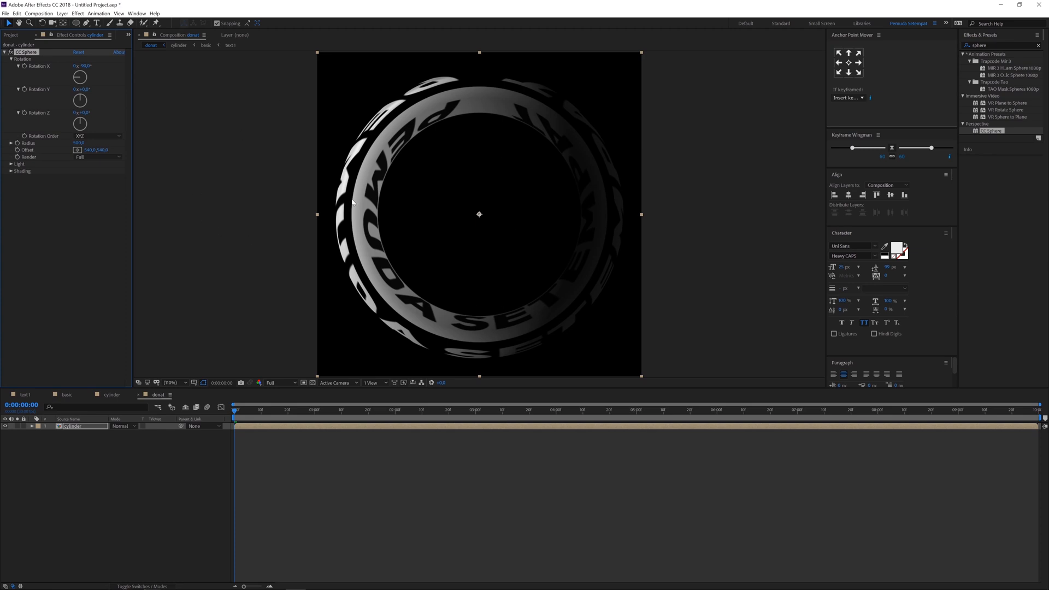
Raise the CC Sphere's light height and light intensity so the ring is lit evenly in bright white.
click(11, 163)
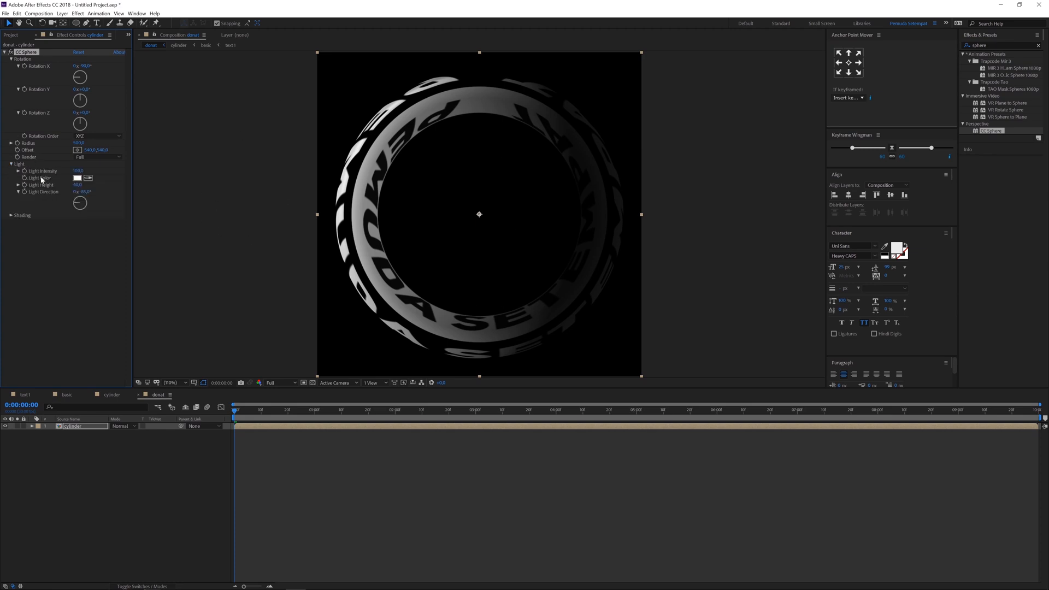
drag(79, 186, 207, 191)
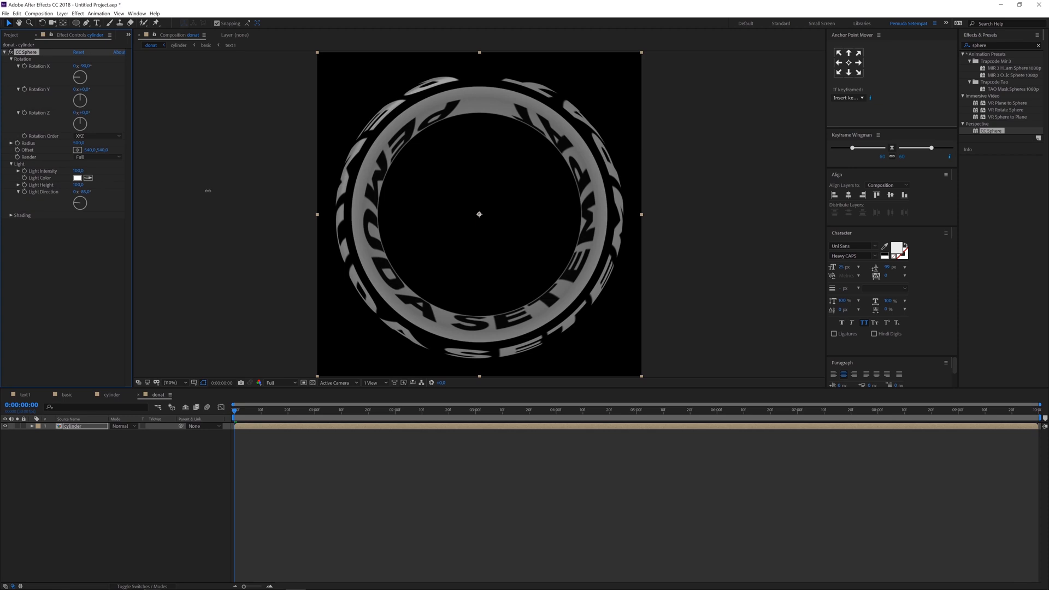
drag(286, 193, 161, 170)
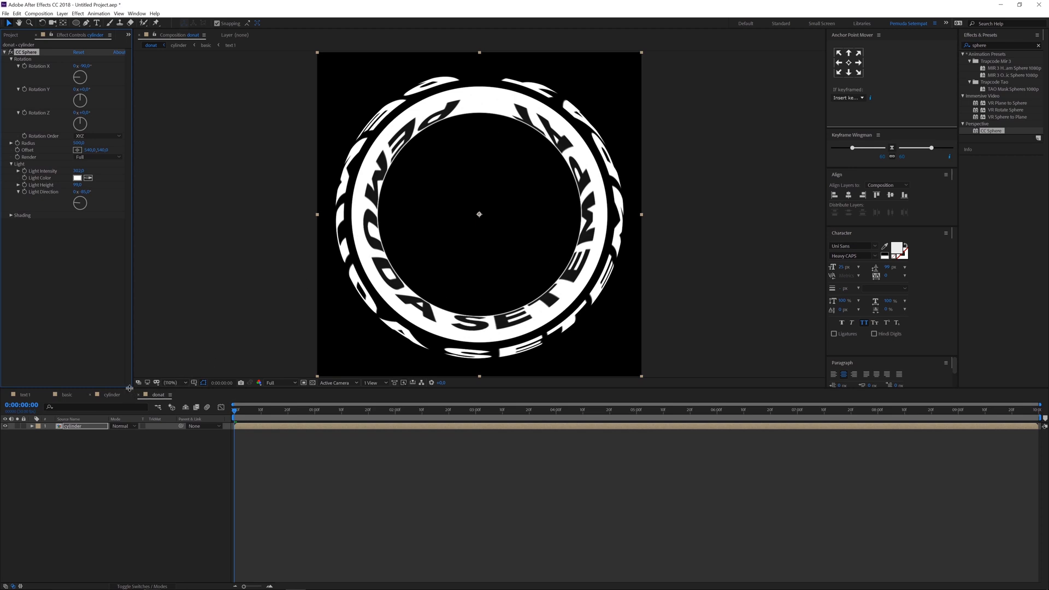
In the "cylinder" composition, set the "basic" layer's CC Cylinder radius to 100%, and return to "donat".
click(113, 394)
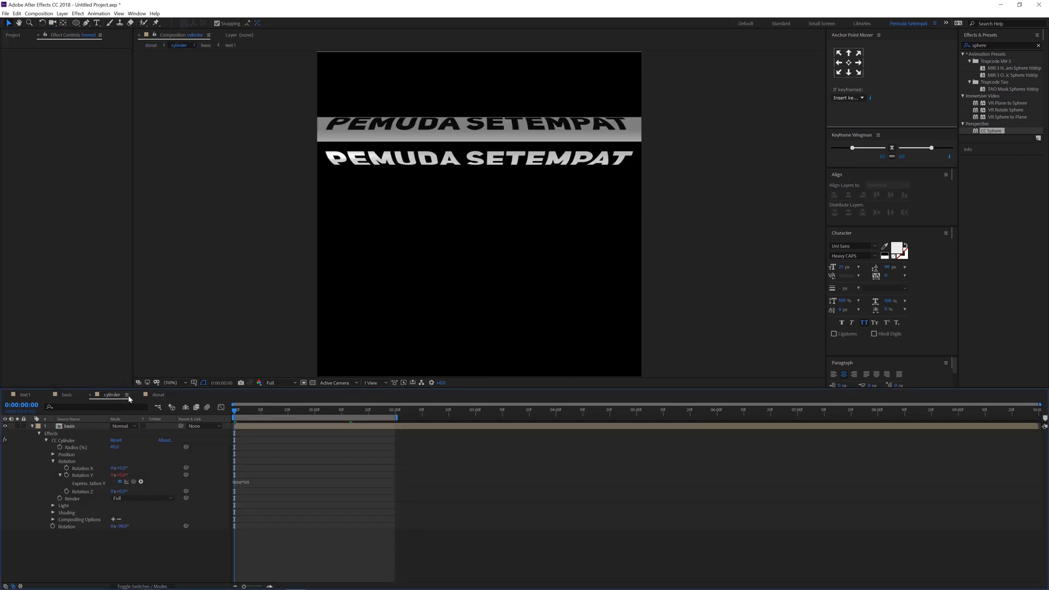
click(70, 426)
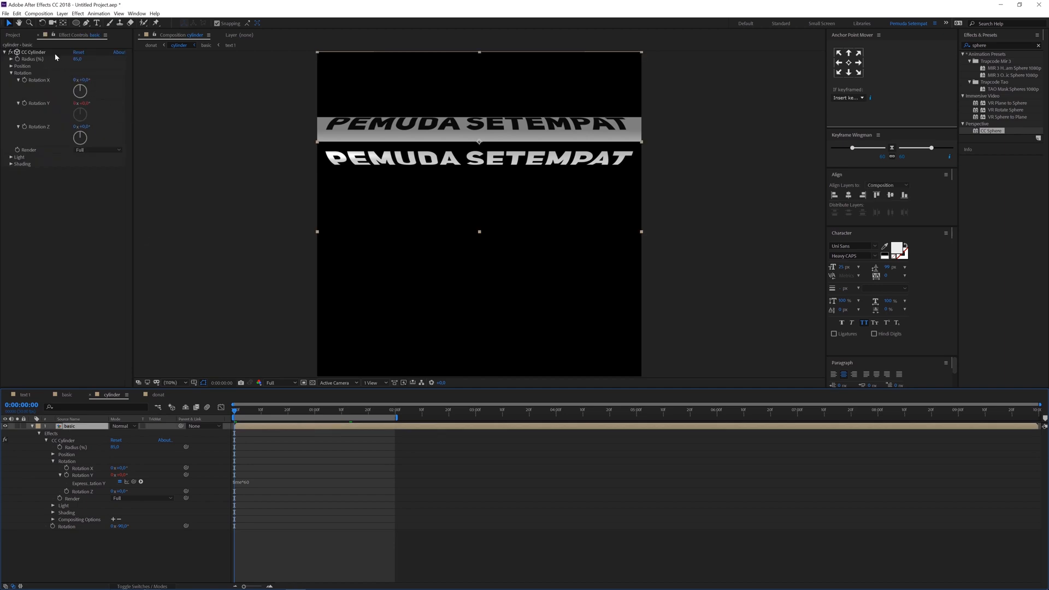
click(78, 58)
text(100)
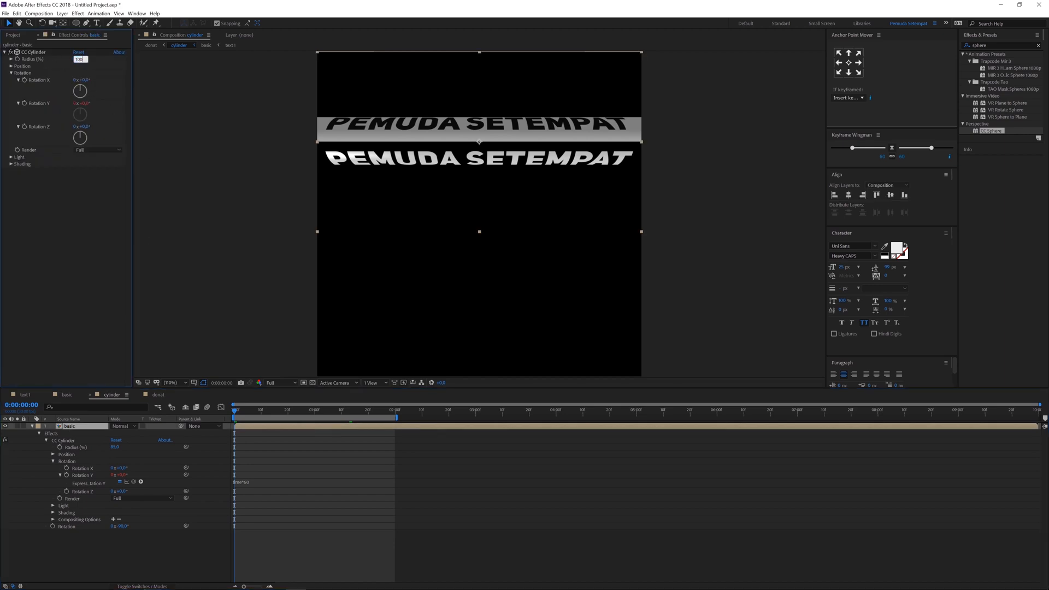
key(Return)
click(159, 394)
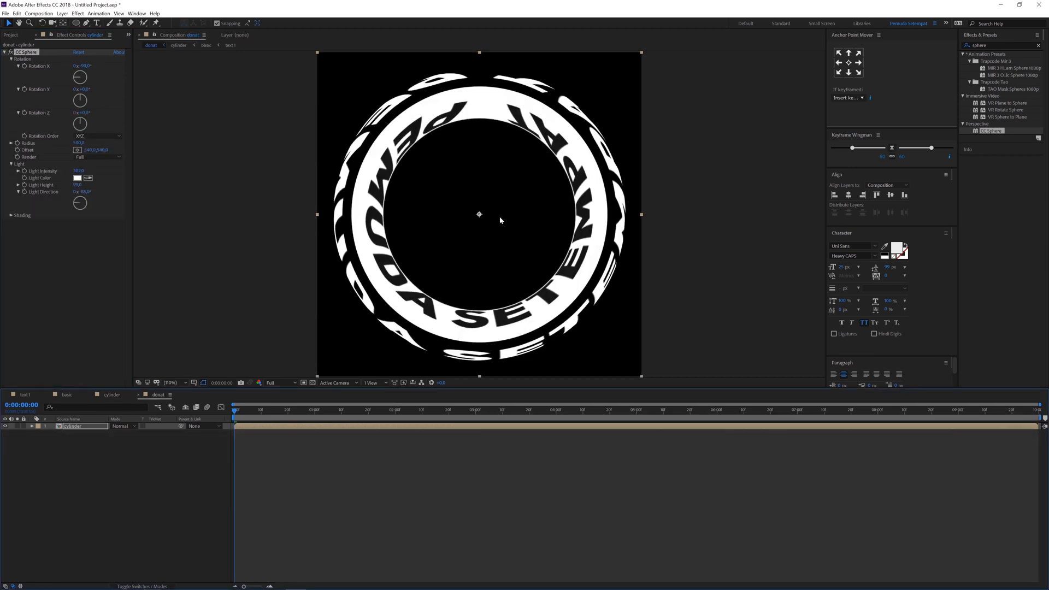
End the "donat" work area at 0:00:02:00 and preview the ring animation.
key(space)
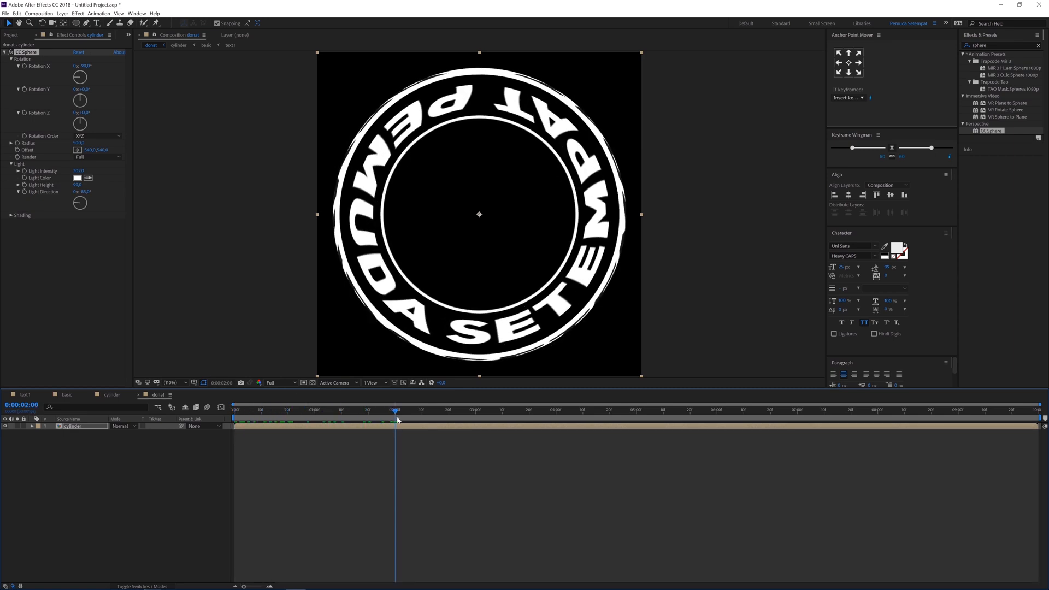
key(n)
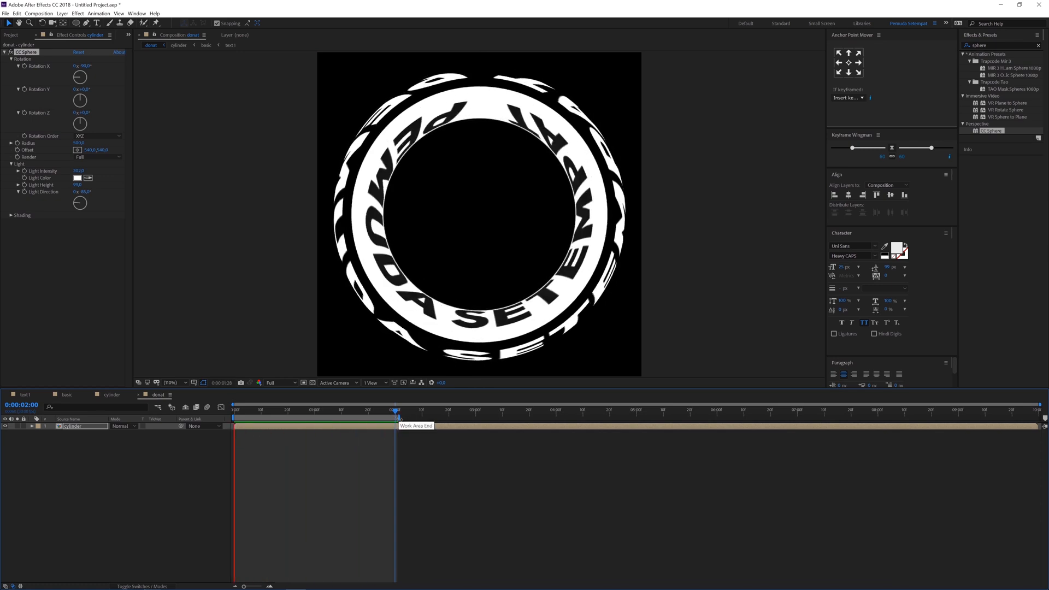
click(379, 414)
drag(378, 414, 371, 413)
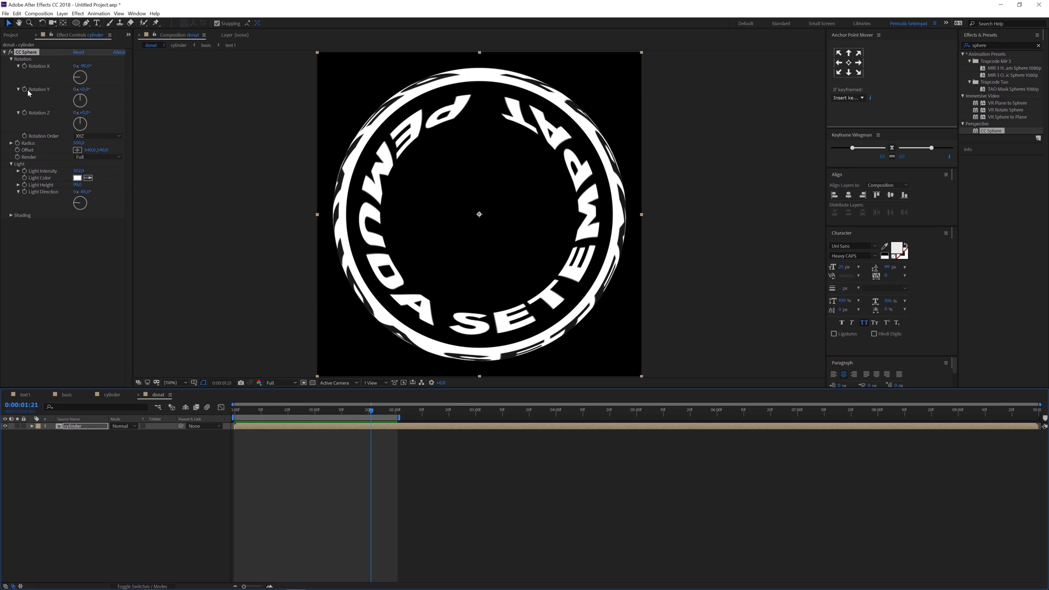
Try a negative Rotation Y on the CC Sphere, and drive that property with the expression time*-30.
drag(86, 90, 66, 96)
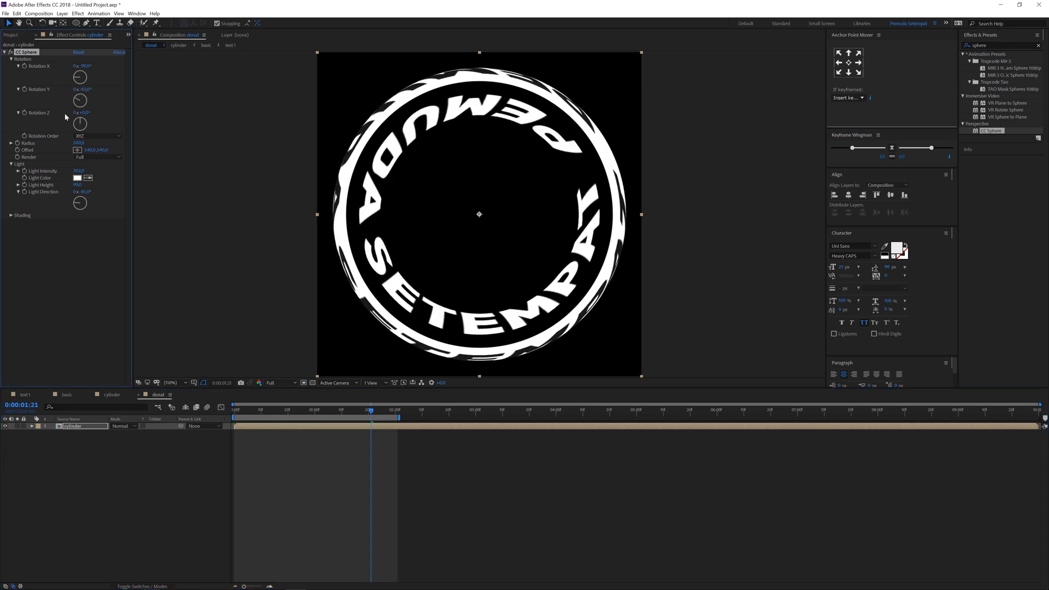
alt+click(24, 89)
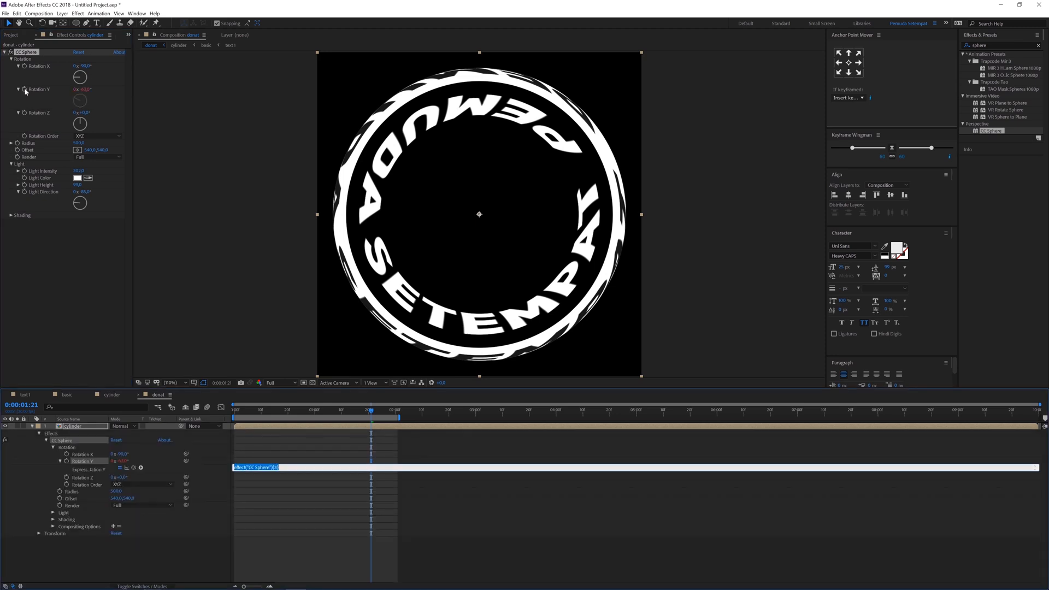
text(time*30)
key(KP_Enter)
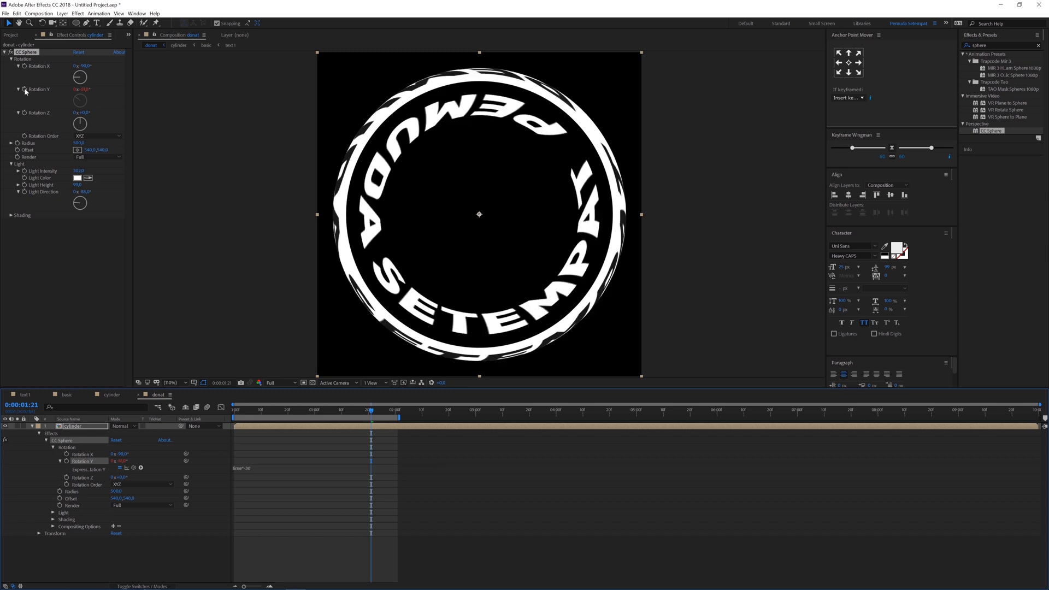
Preview the ring's rotation in "donat", and collapse the "cylinder" layer's properties with nothing left selected.
key(space)
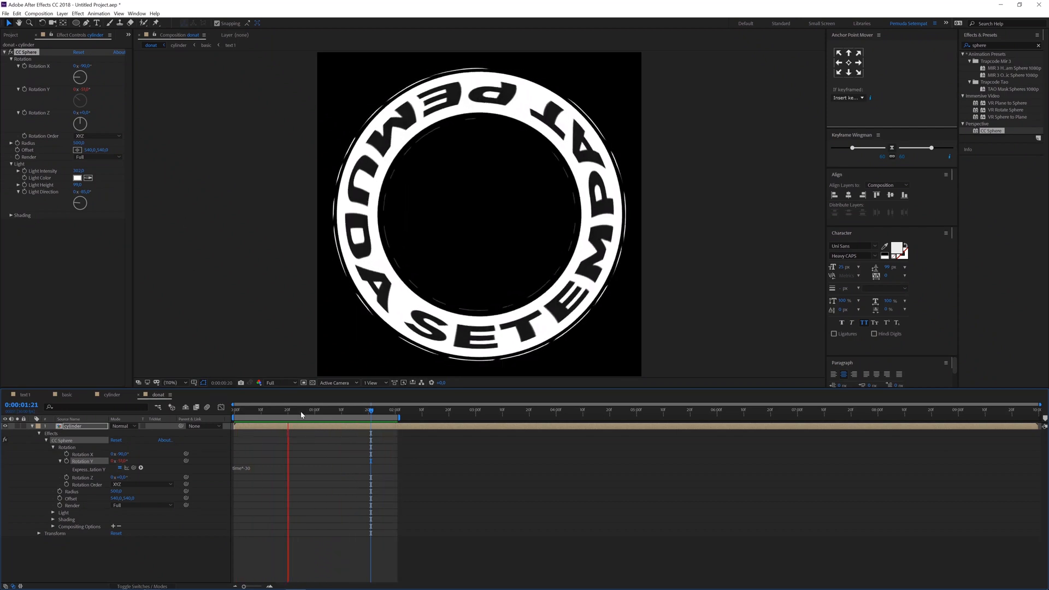
key(space)
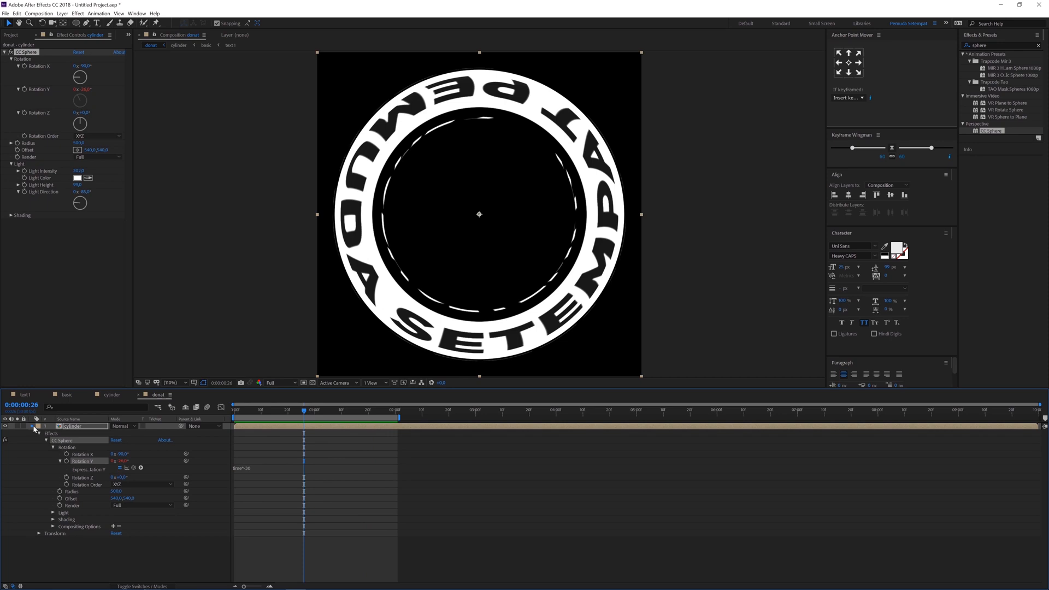
click(32, 426)
click(94, 463)
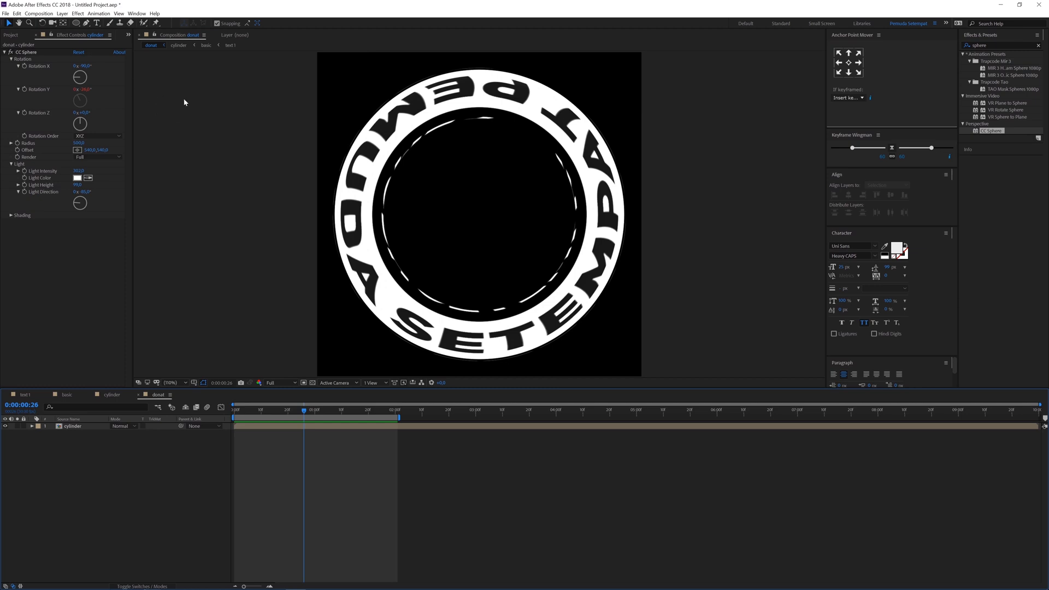
Add a composition-sized ellipse as a new shape layer above "cylinder" and set its scale to 85%.
click(77, 23)
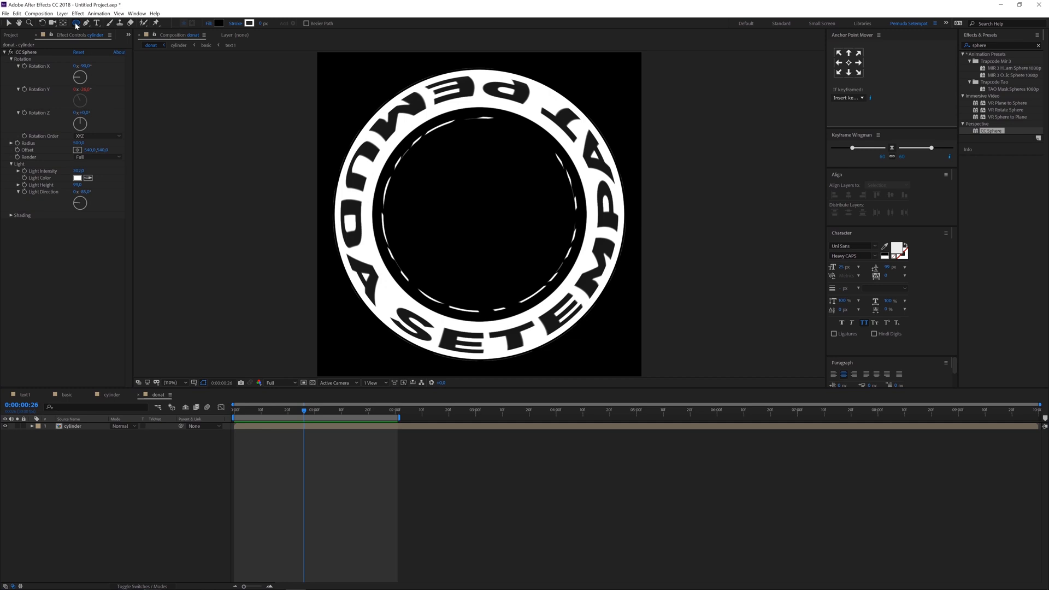
double_click(77, 23)
key(v)
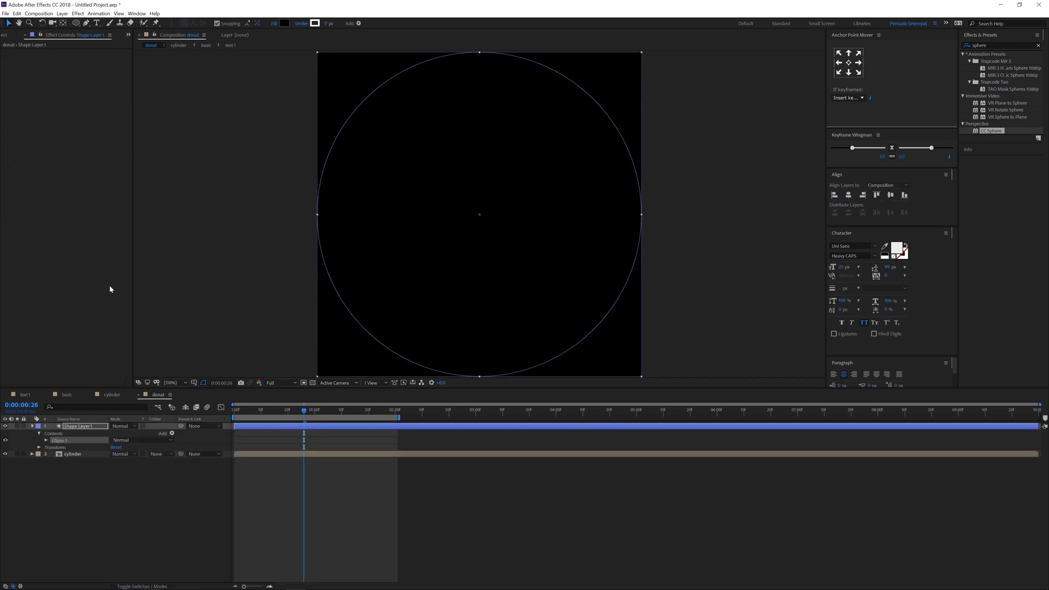
key(s)
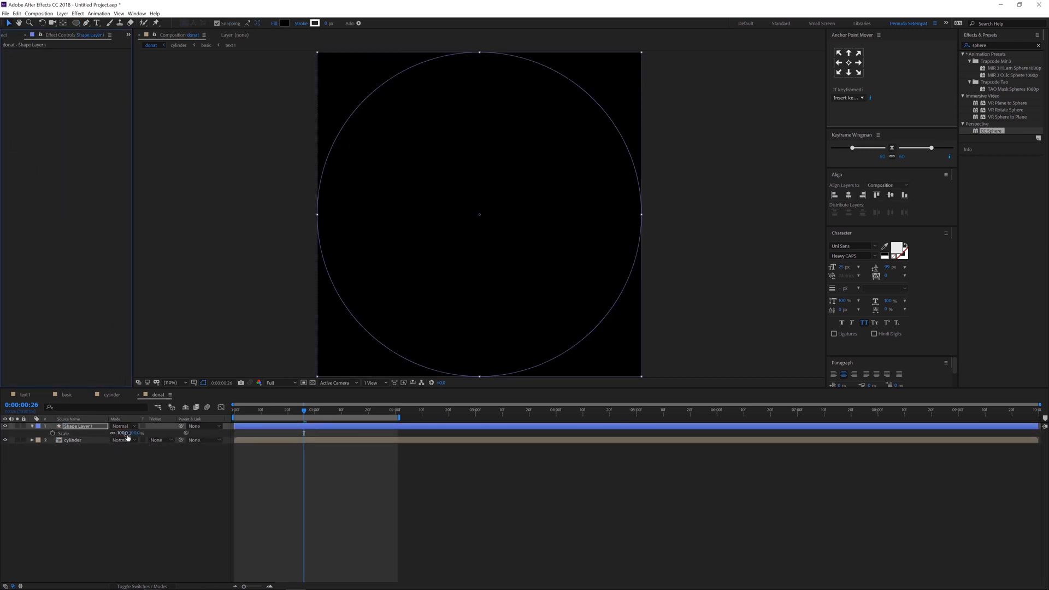
drag(134, 434, 128, 435)
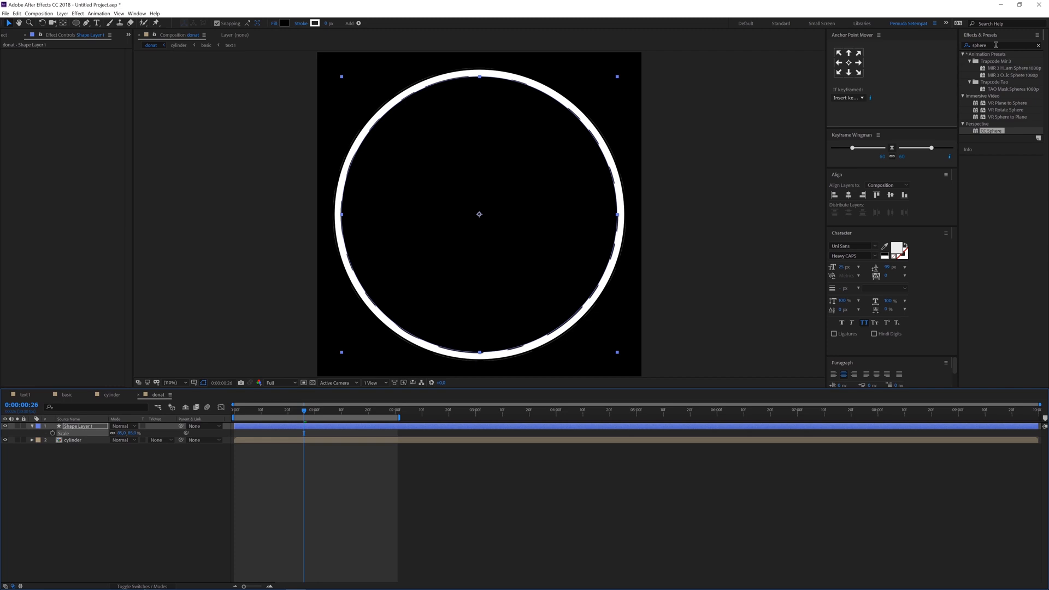
Apply Fast Box Blur to the ellipse shape layer with a blur radius of 20.
key(ctrl+f)
text(fast)
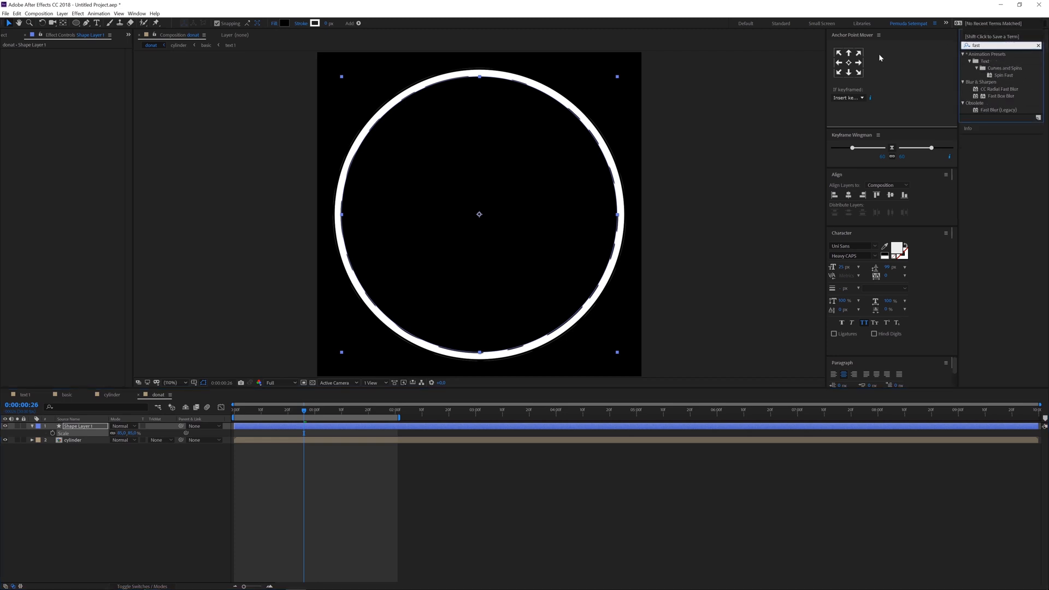
drag(1001, 97, 85, 430)
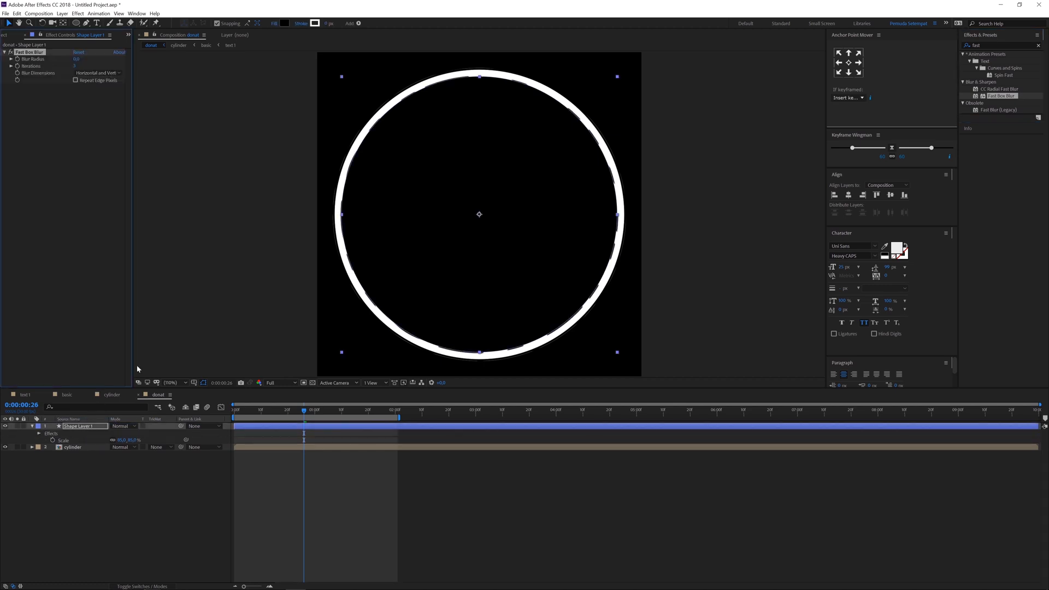
drag(76, 59, 85, 59)
click(81, 60)
text(20)
key(Return)
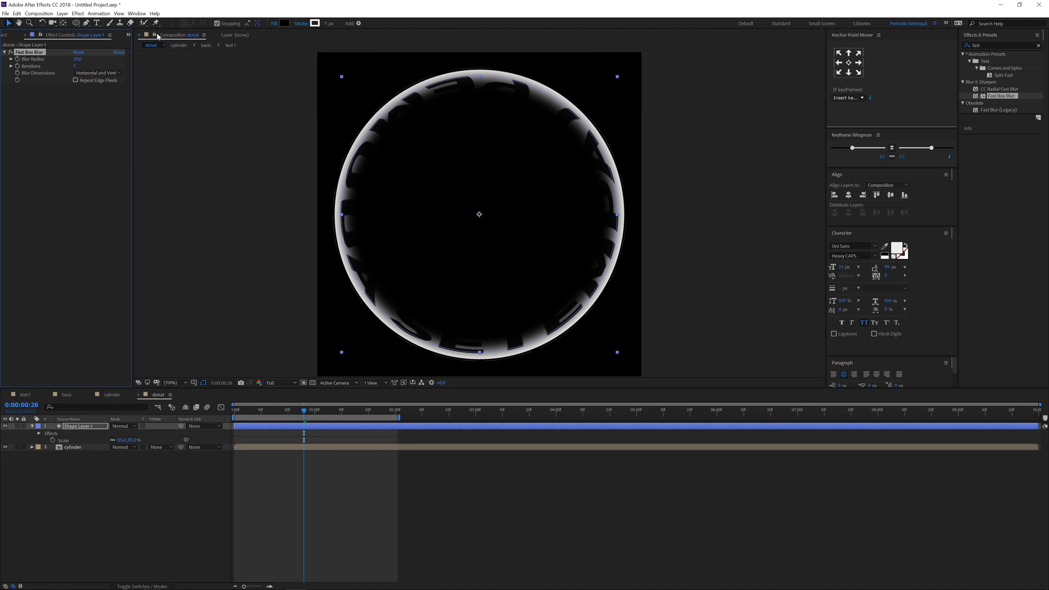
Add an elliptical mask to the shape layer, shrink it about its centre to near the ring's inner edge, and set it to Subtract.
click(77, 24)
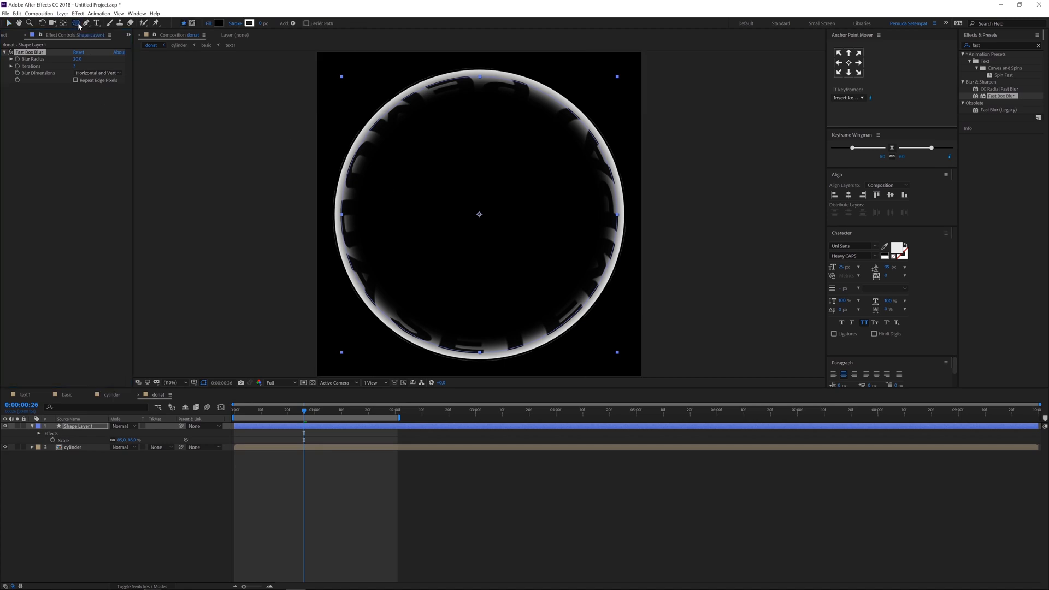
click(193, 24)
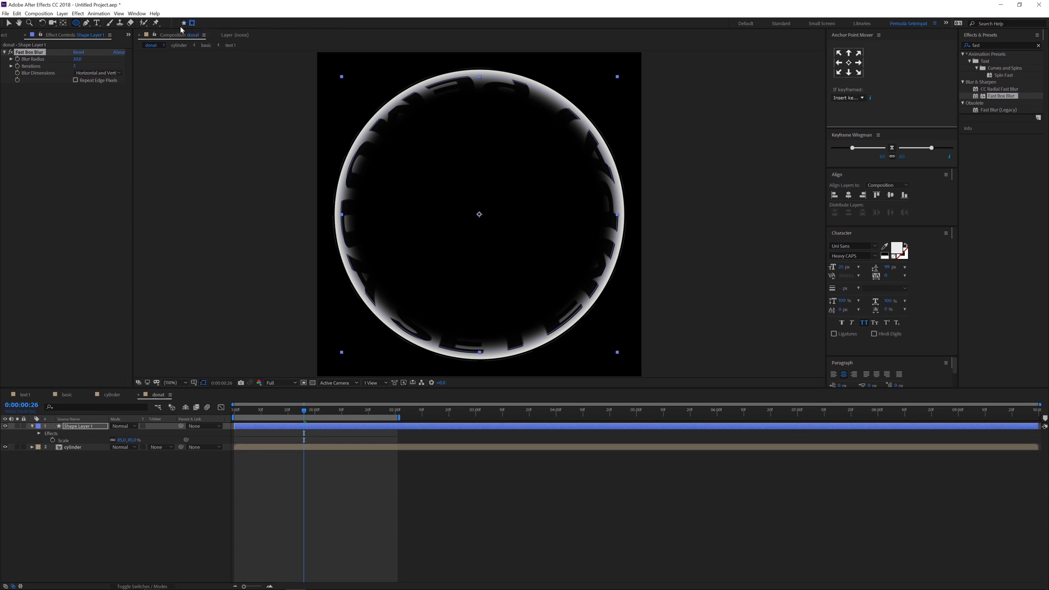
double_click(77, 24)
key(v)
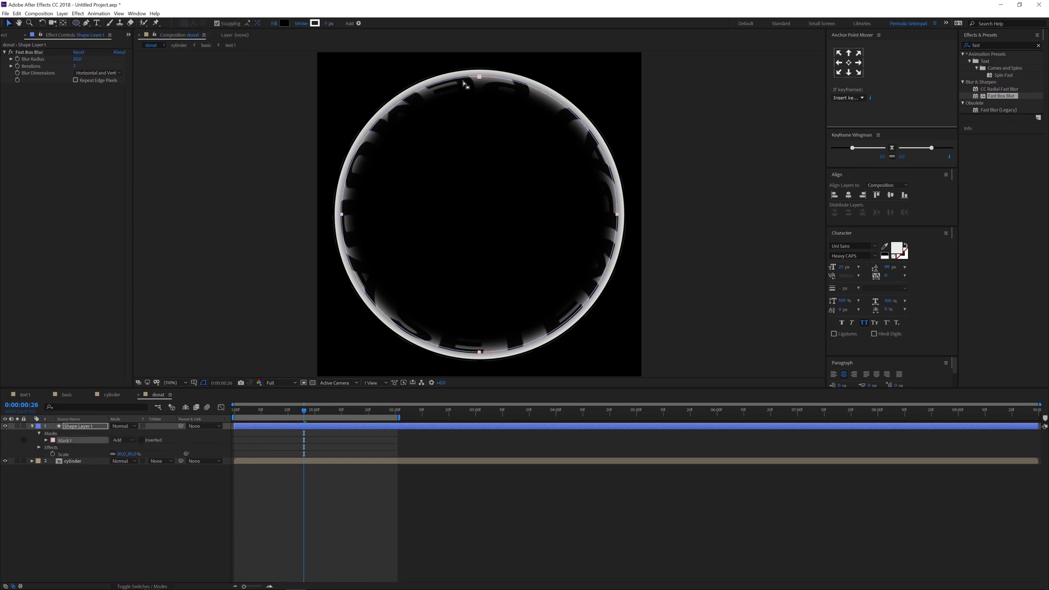
double_click(479, 77)
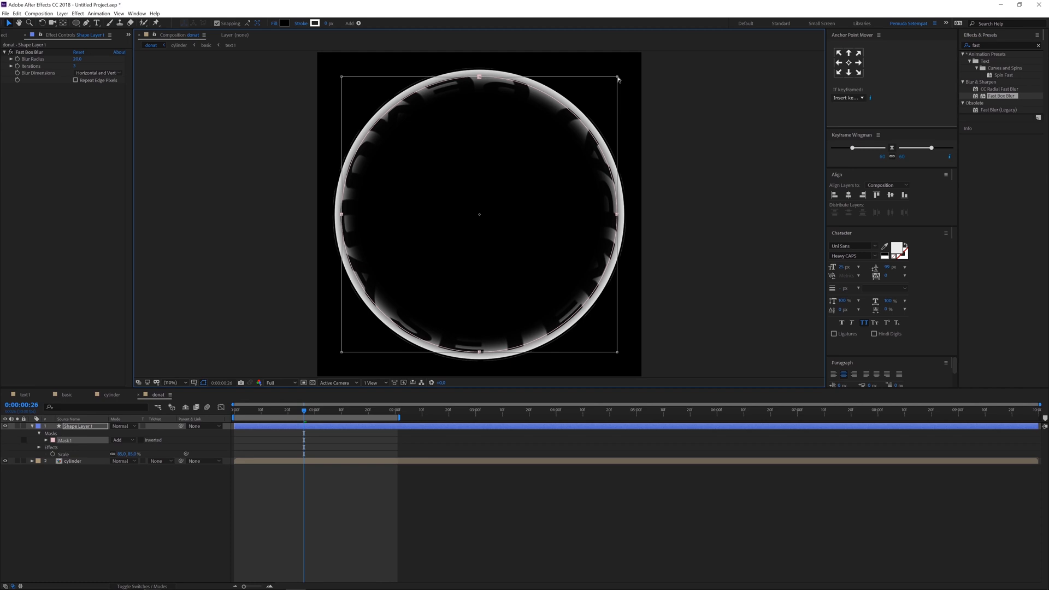
drag(616, 76, 597, 108)
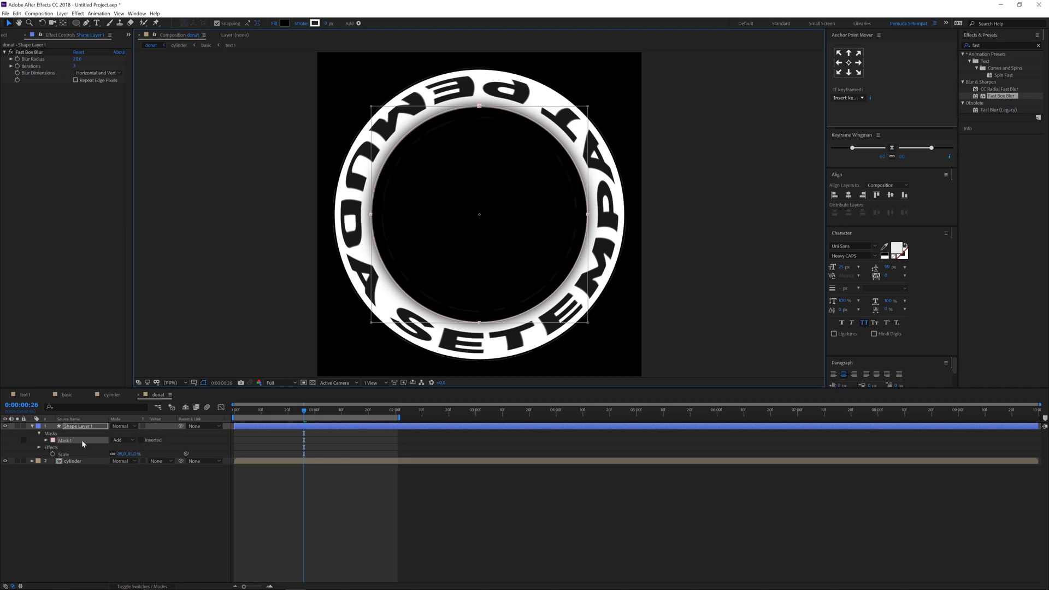
click(123, 440)
click(127, 460)
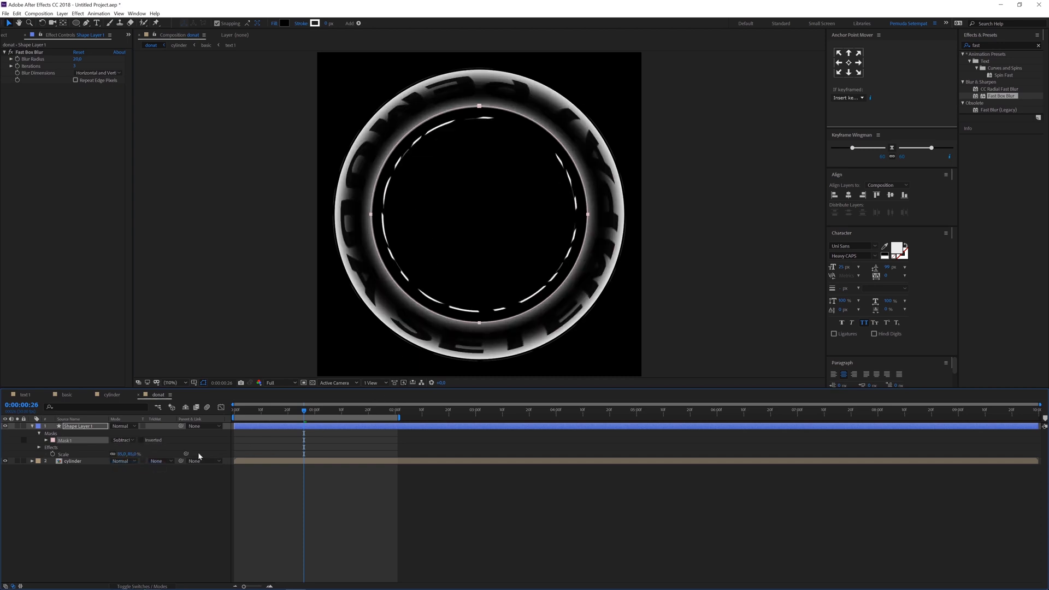
Scale the shape layer to 89% and shrink its Subtract mask concentrically to fit closely around the ring's hole.
click(86, 431)
key(s)
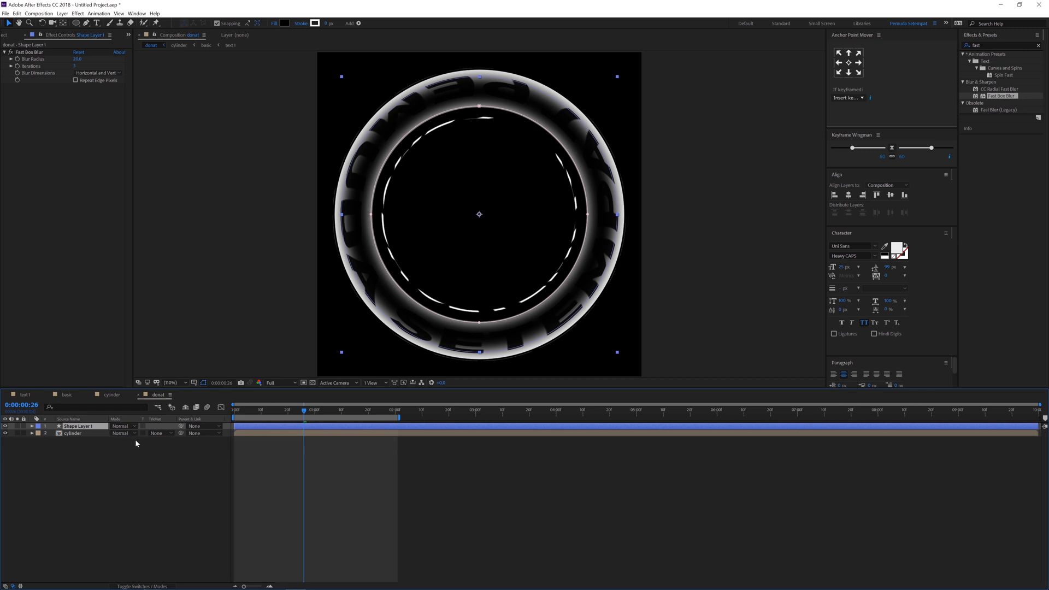
drag(122, 433, 136, 433)
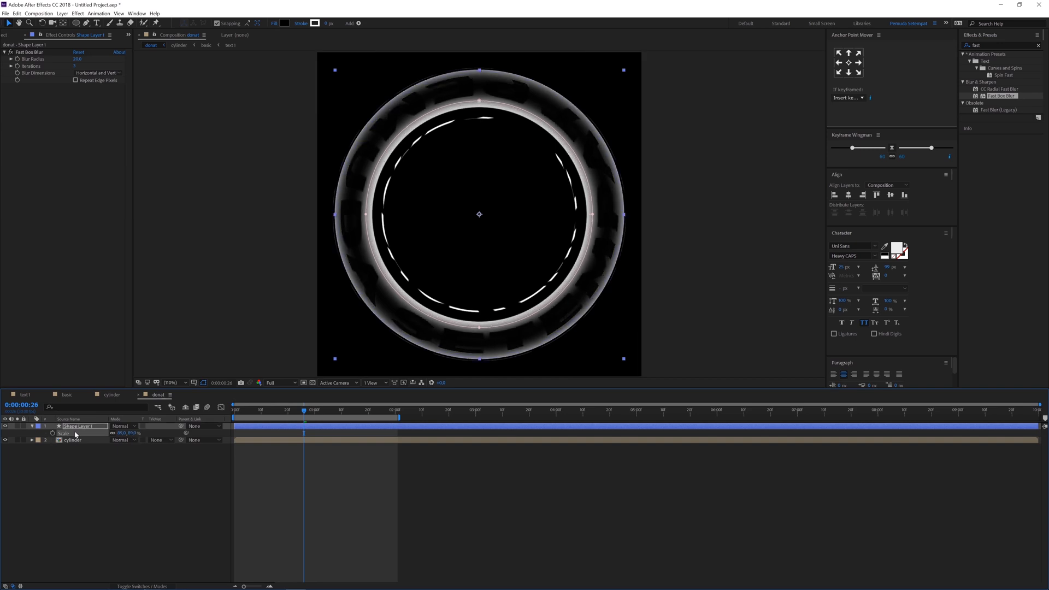
key(m)
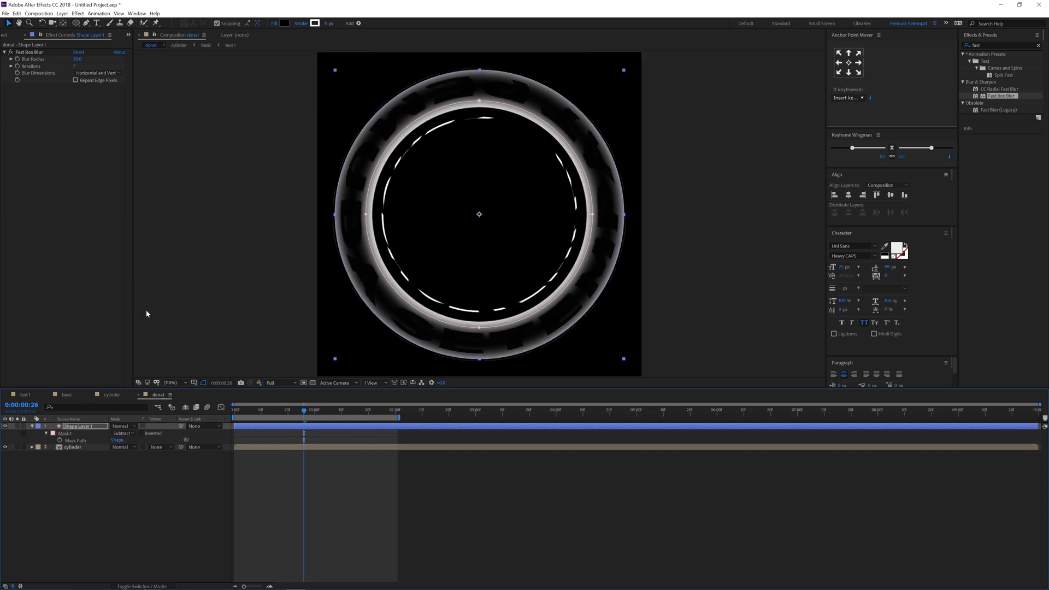
double_click(479, 102)
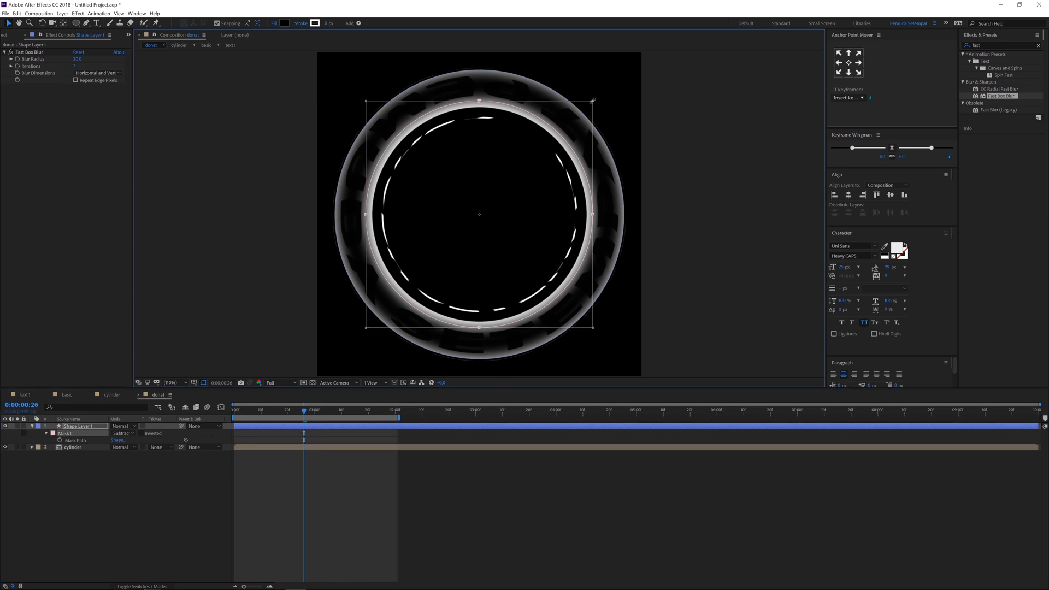
drag(593, 101, 579, 112)
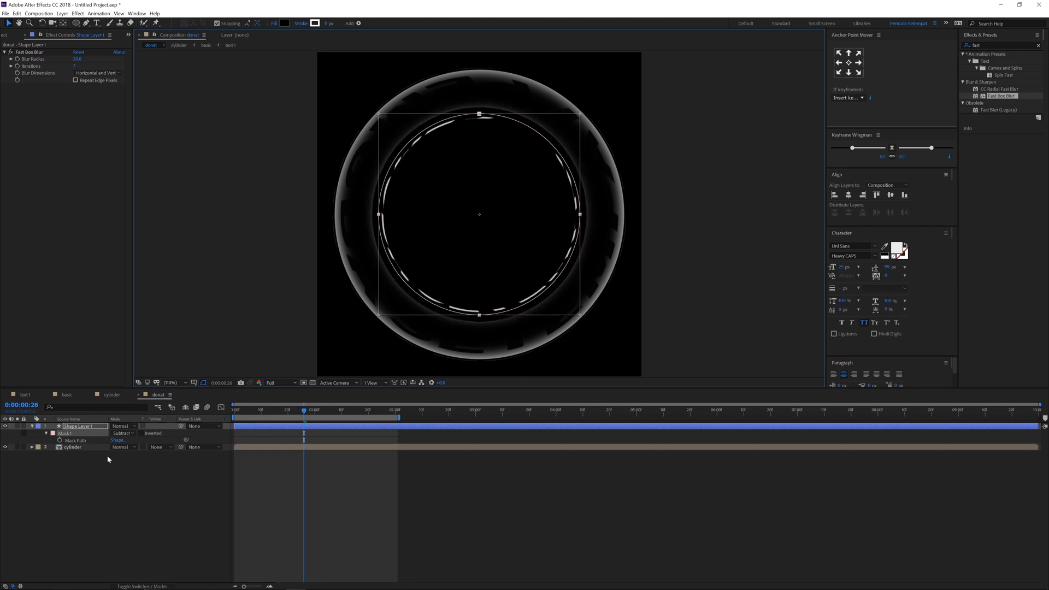
Set the "cylinder" layer's track matte to Alpha Matte "Shape Layer 1" and show the transparency grid.
click(79, 446)
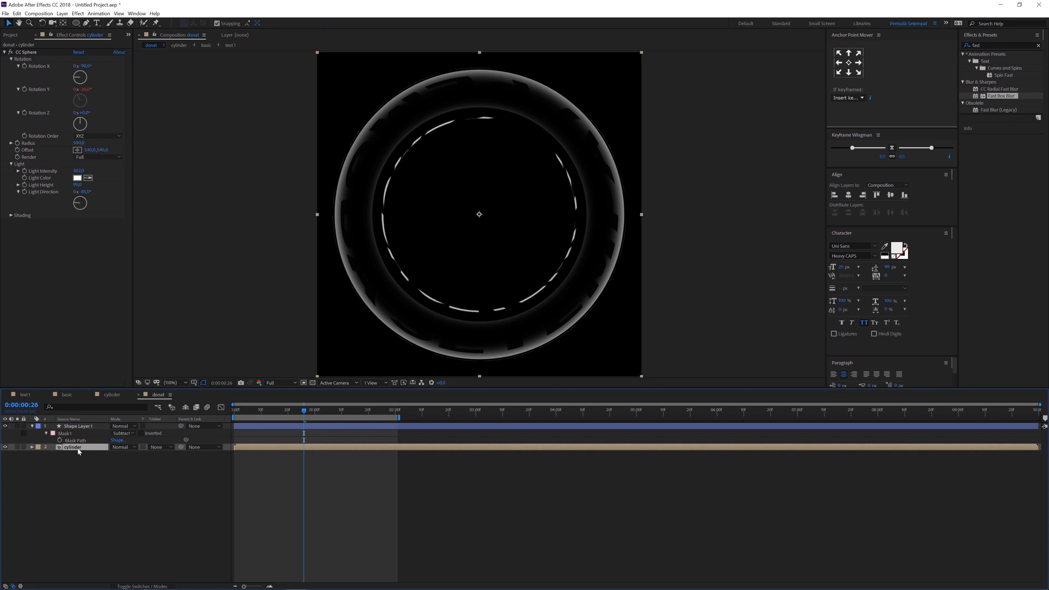
click(160, 448)
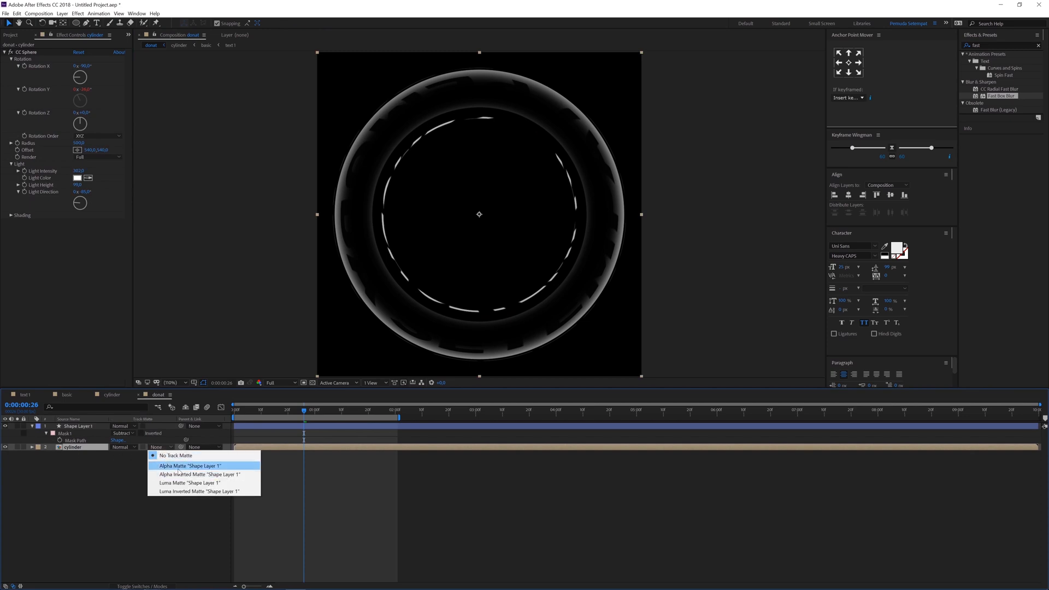
click(179, 467)
click(83, 427)
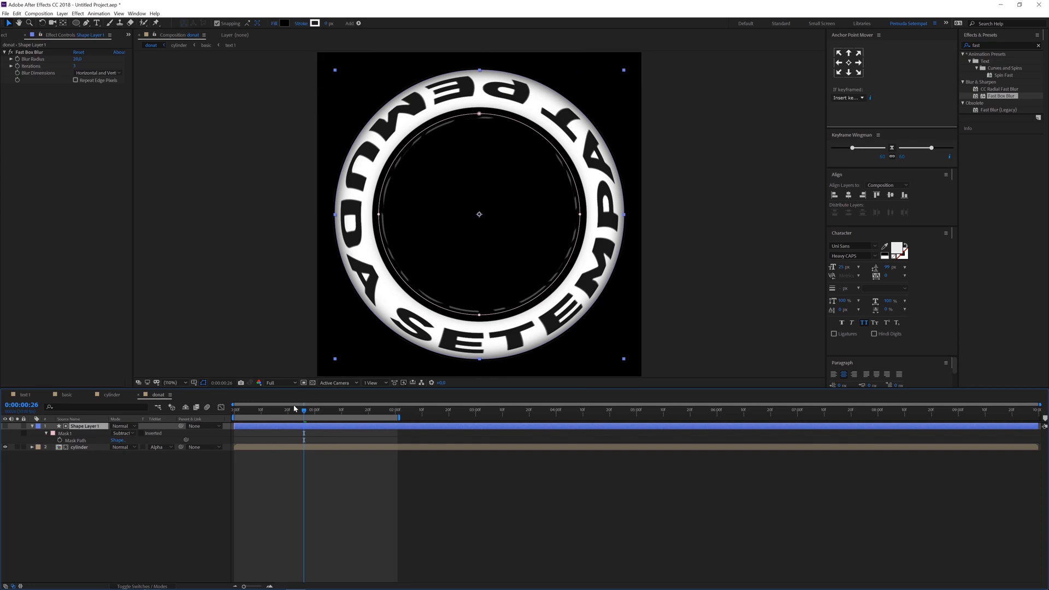
click(313, 382)
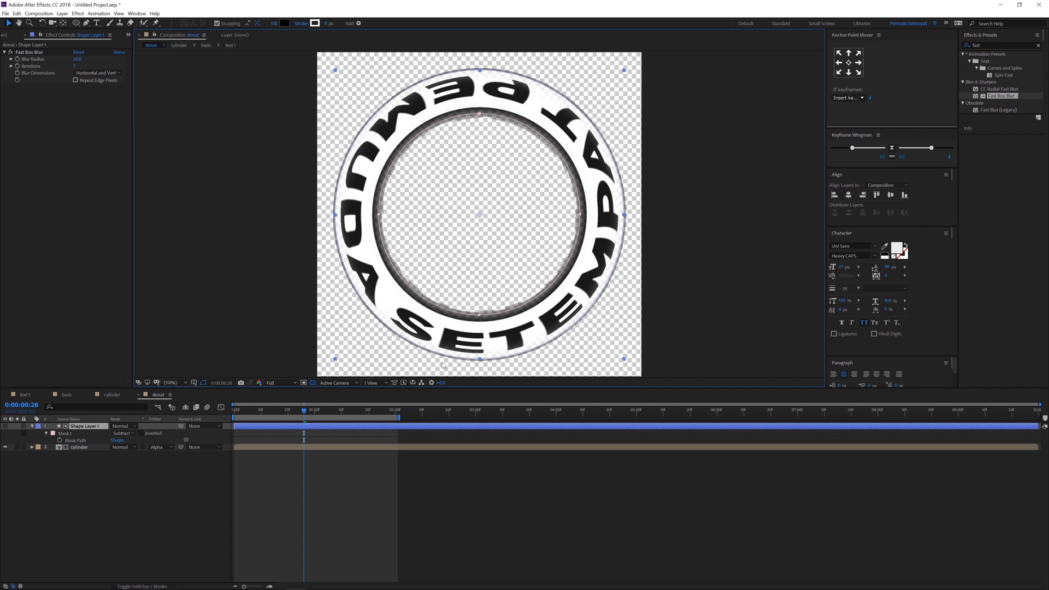
Add a composition-sized black solid and place it beneath the "cylinder" layer.
click(121, 493)
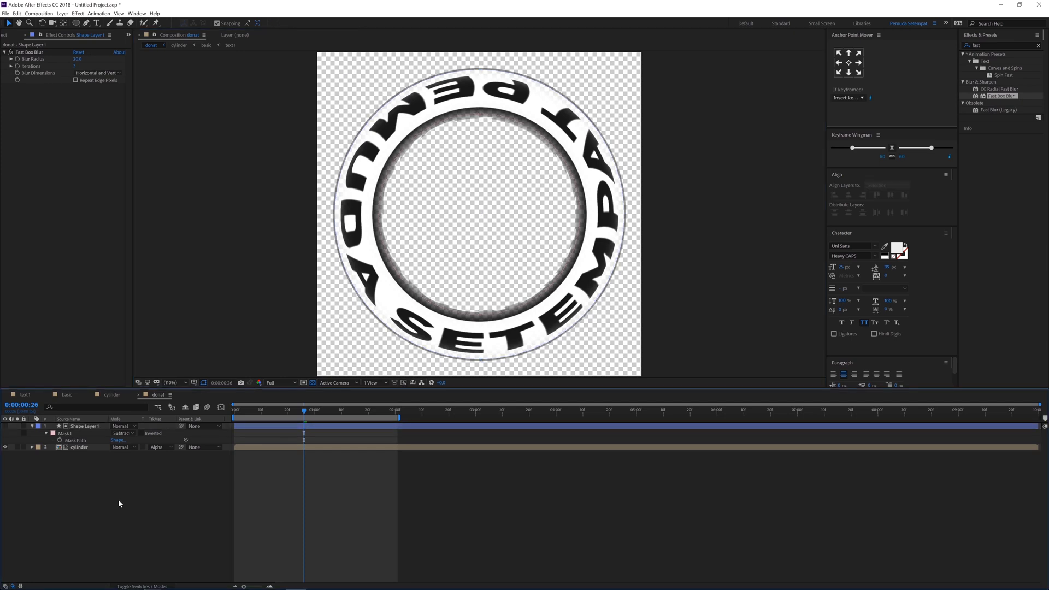
key(ctrl+y)
click(201, 191)
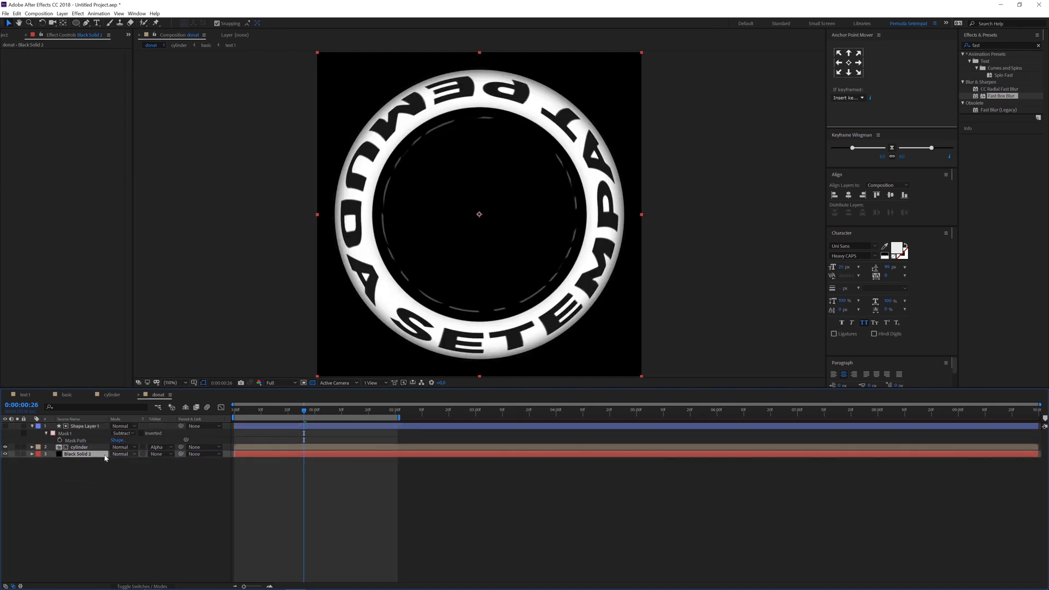
Give the black solid the alpha matte of "cylinder", and turn the "cylinder" layer's visibility back on.
click(165, 453)
click(174, 473)
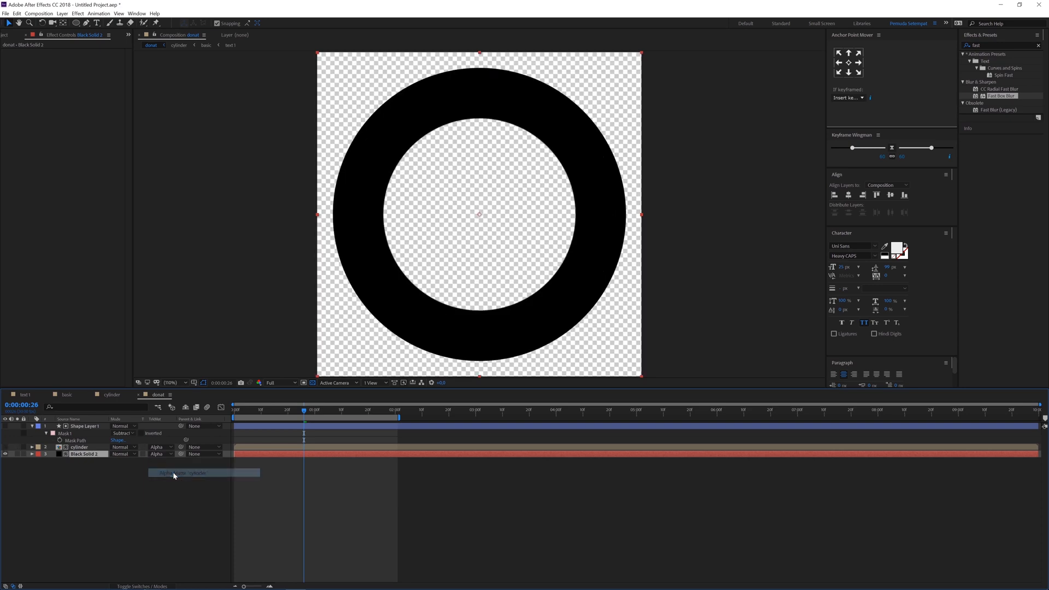
click(5, 447)
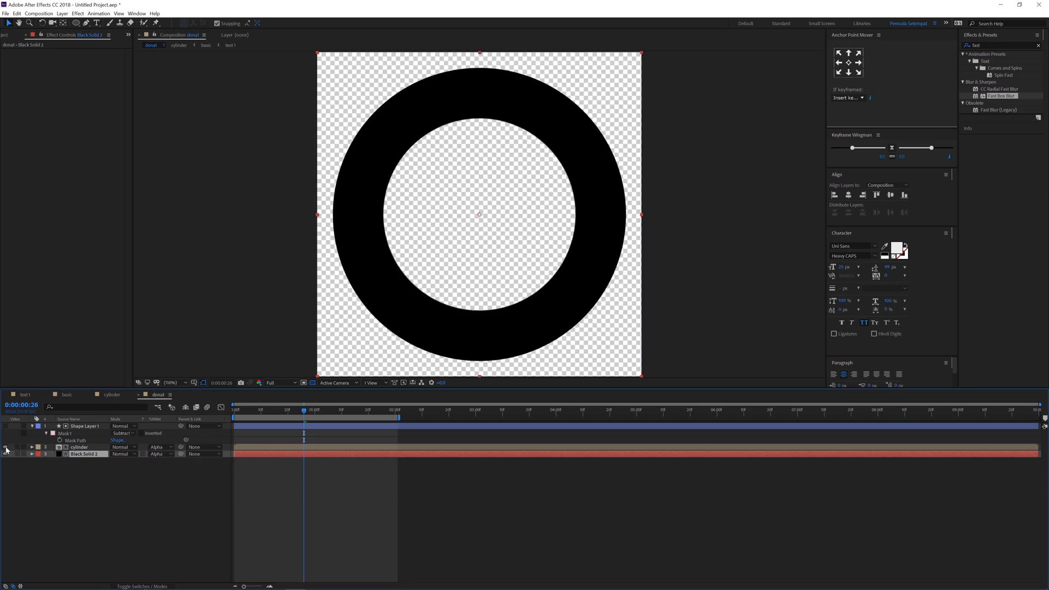
click(5, 447)
click(6, 447)
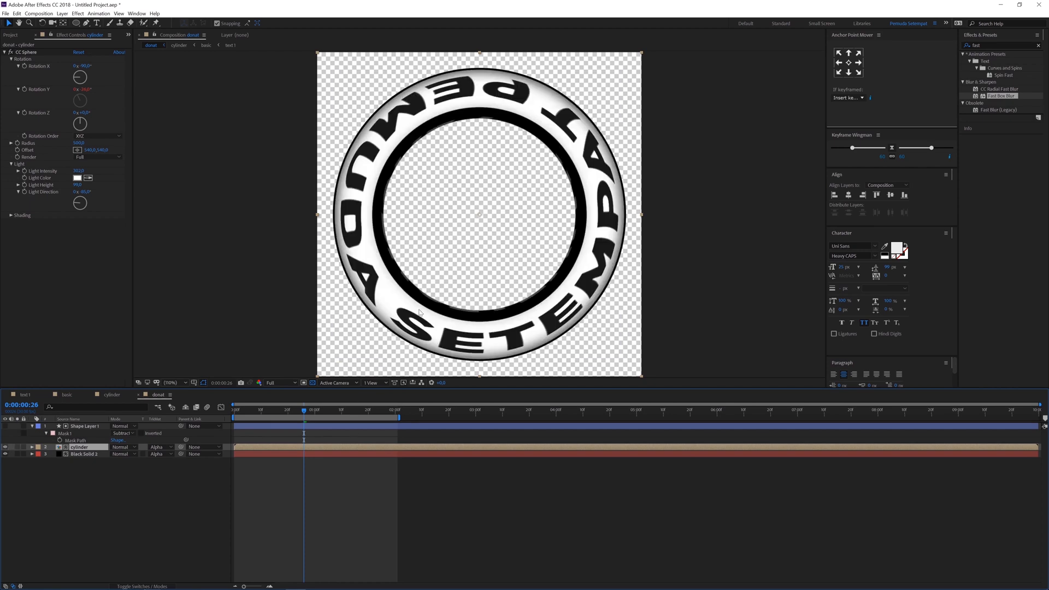
Scrub through the shaded ring animation, hide the transparency grid, and preview the result from about 0:00:00:16.
drag(272, 414, 335, 414)
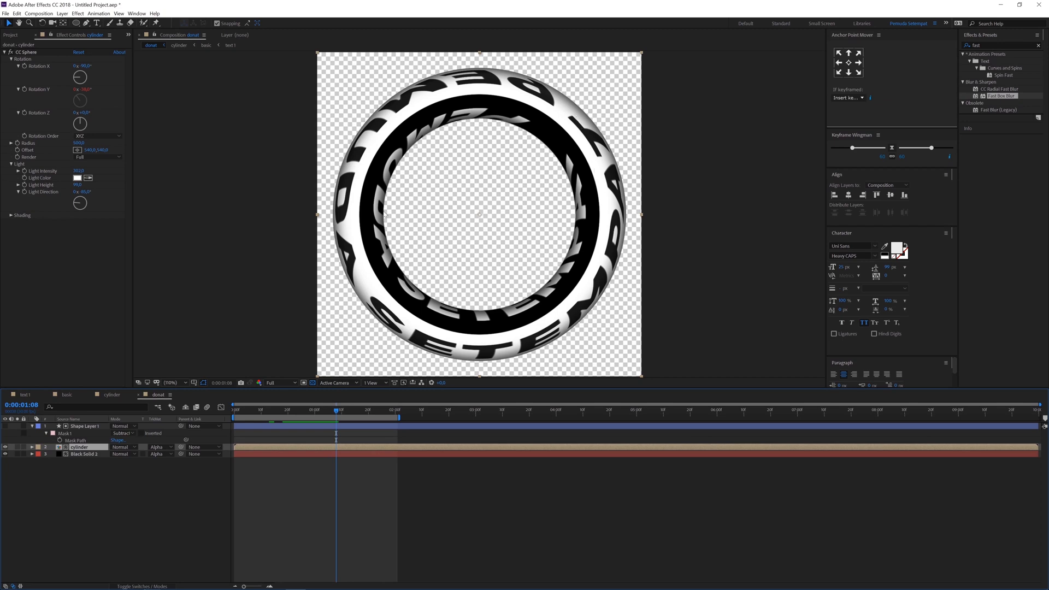
drag(280, 410, 332, 420)
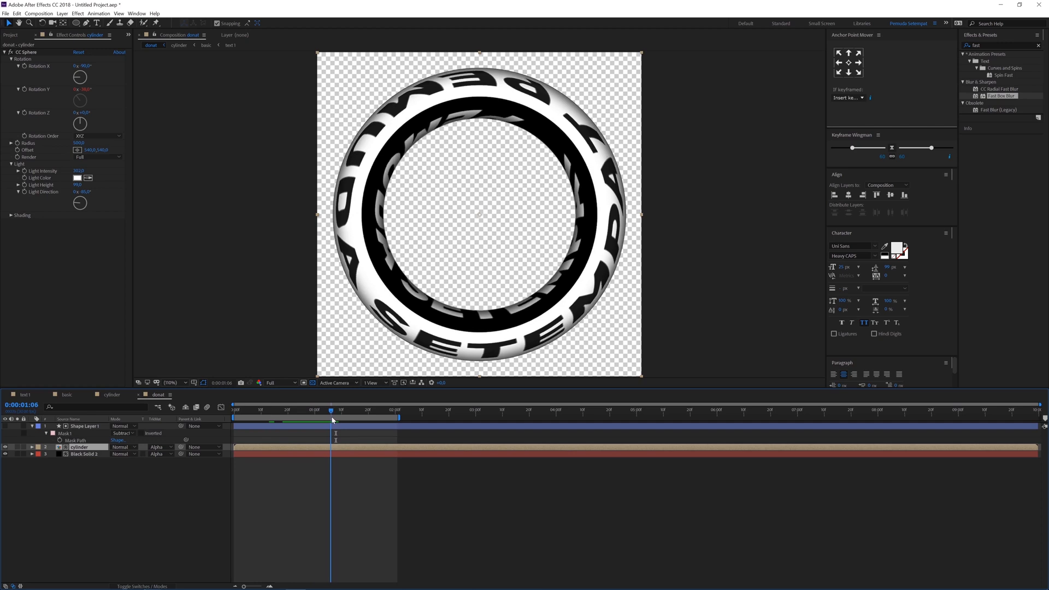
click(312, 383)
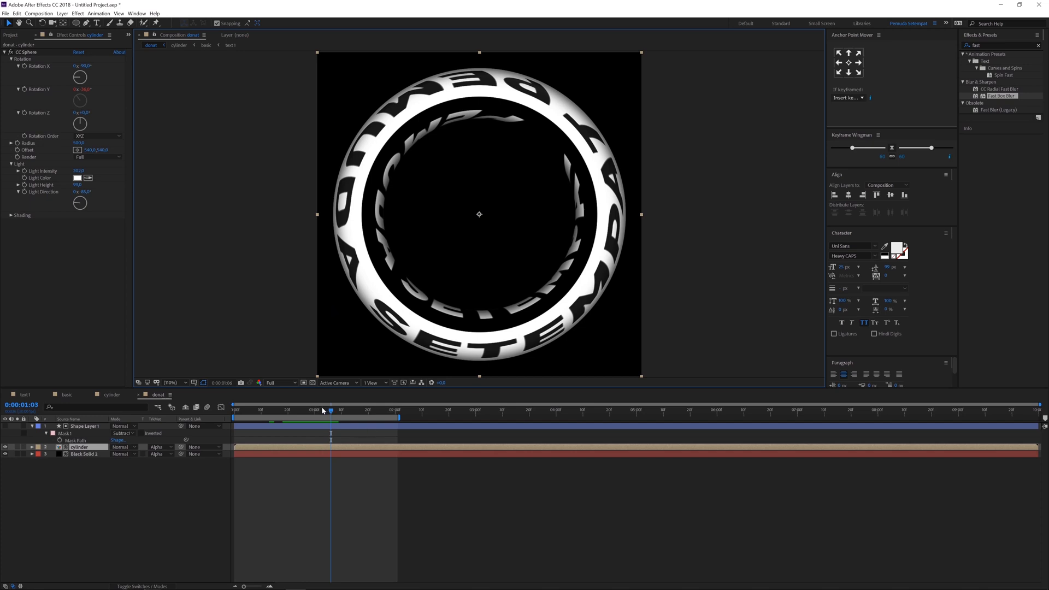
drag(323, 411, 278, 411)
key(space)
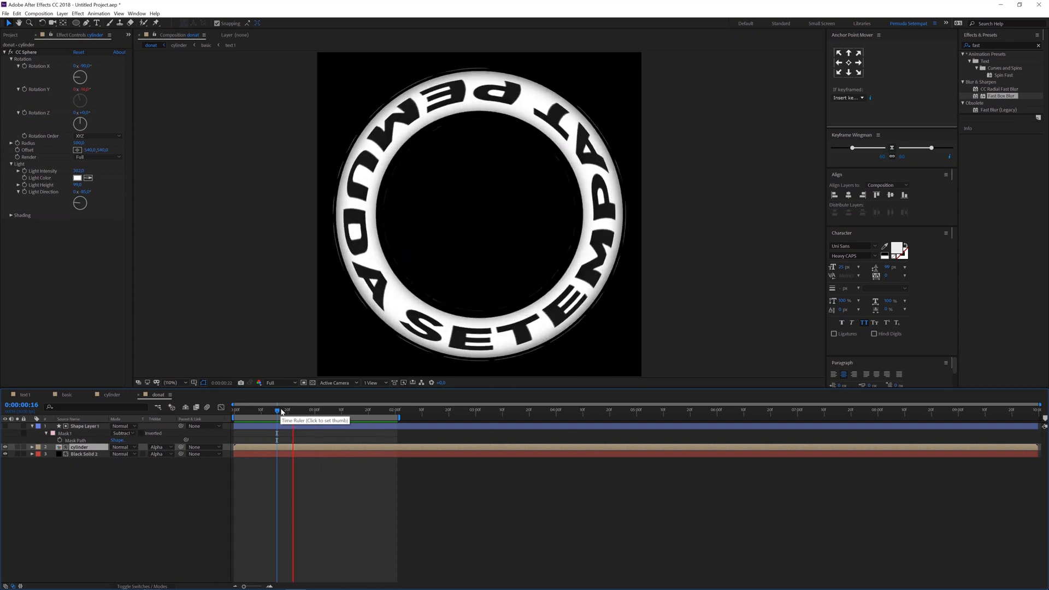
click(160, 484)
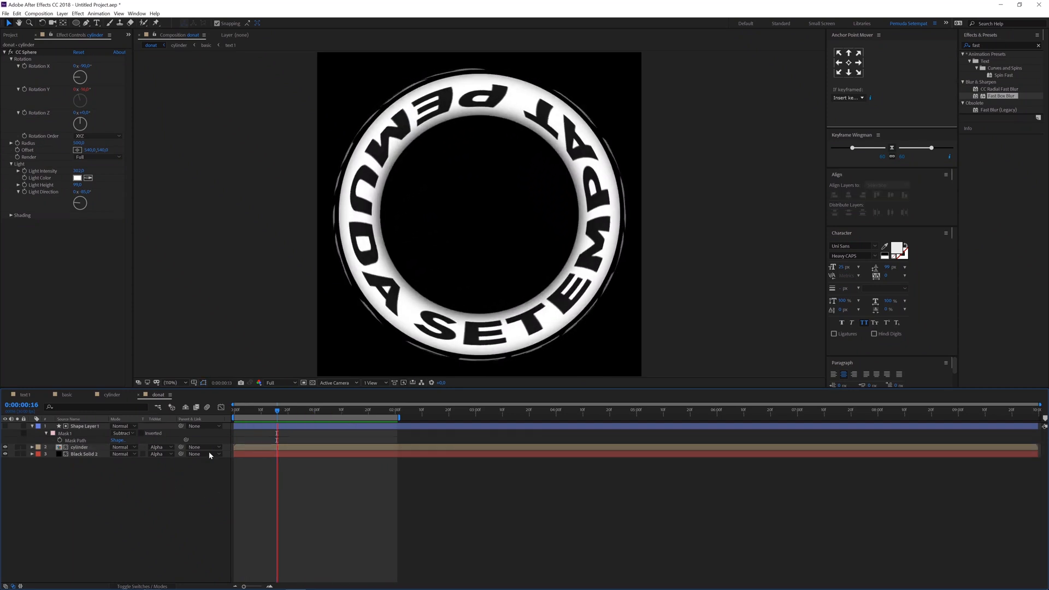
Create a new composition 1080 px wide and 300 px high.
click(317, 411)
key(ctrl+k)
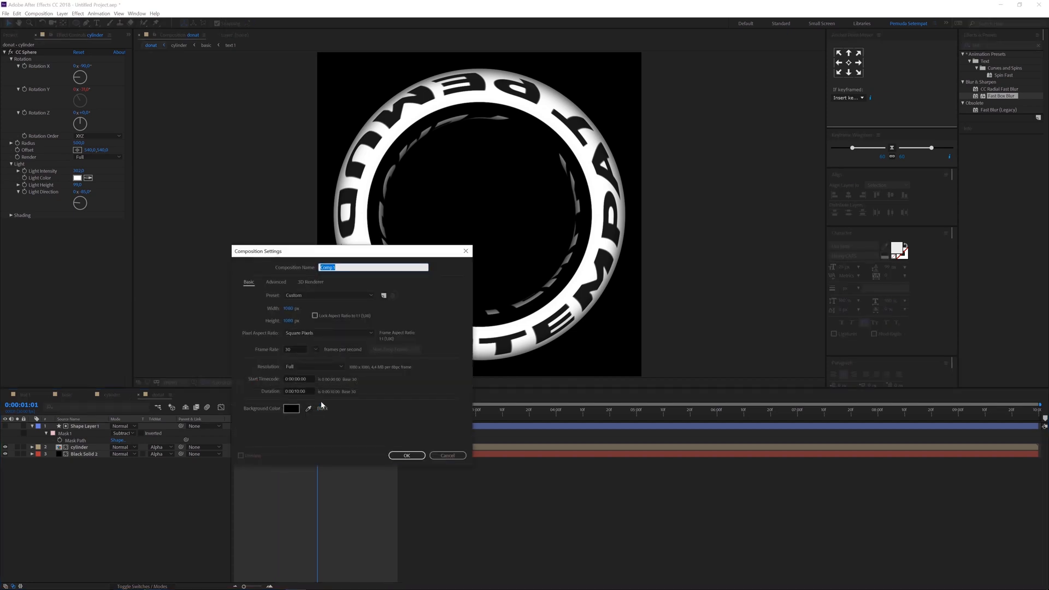
click(288, 309)
click(289, 323)
text(300)
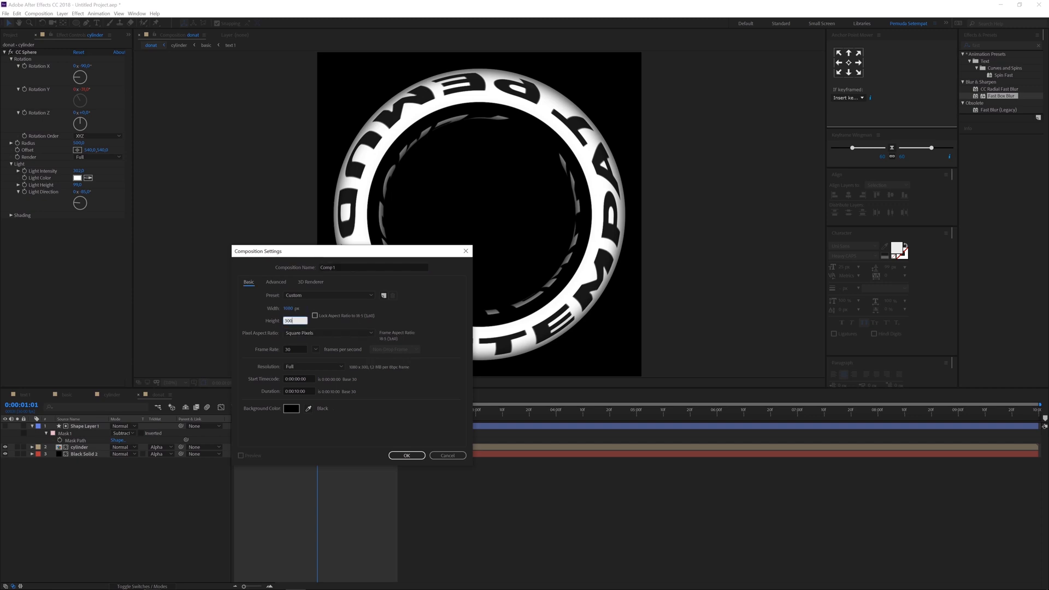
key(Return)
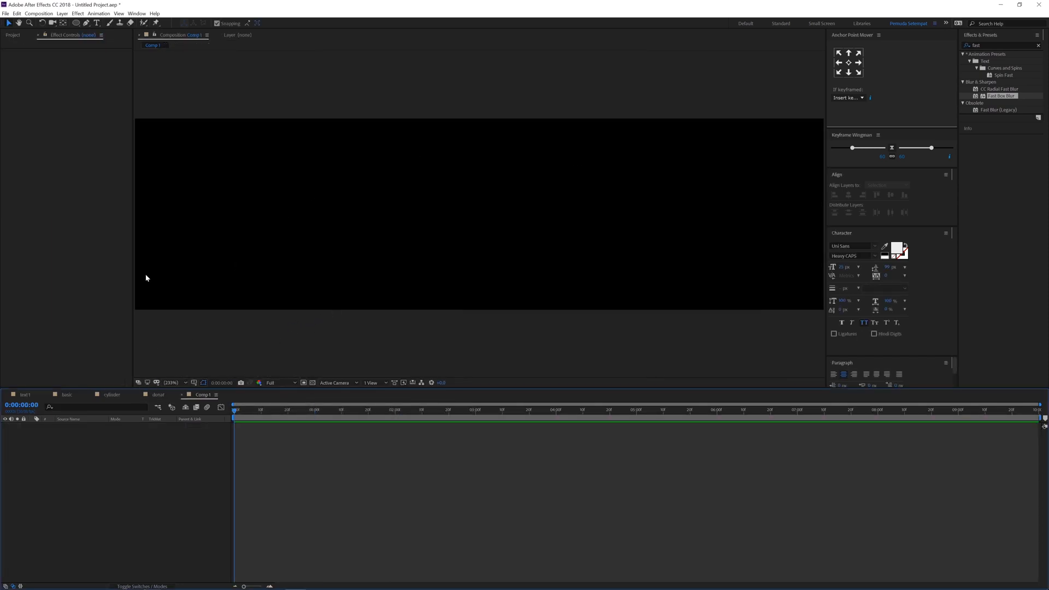
Rename the new 300 px high composition to "text 2" in the project.
click(12, 35)
click(30, 117)
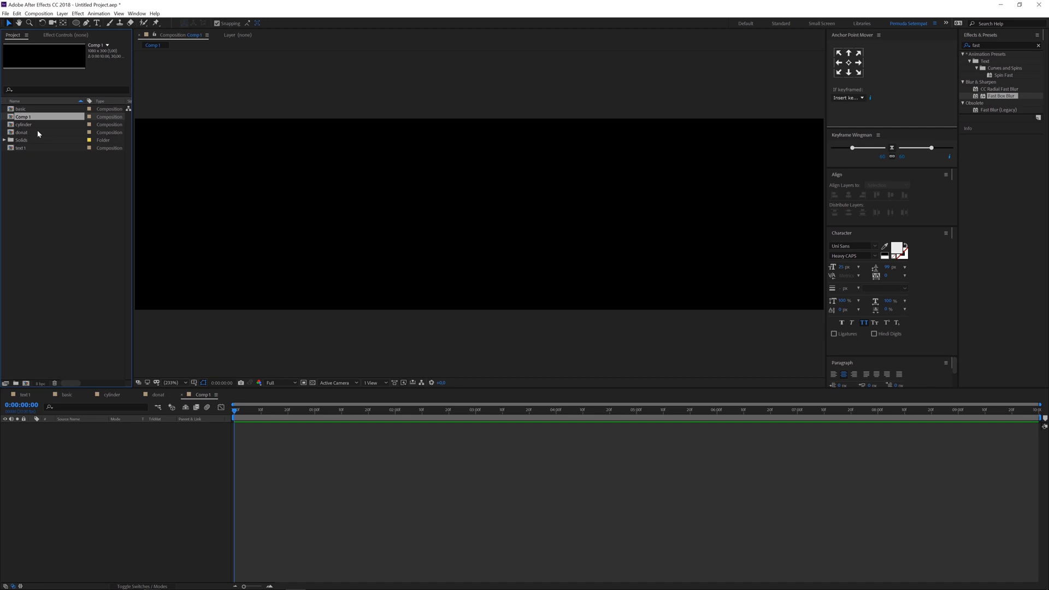
key(Return)
text(text 2)
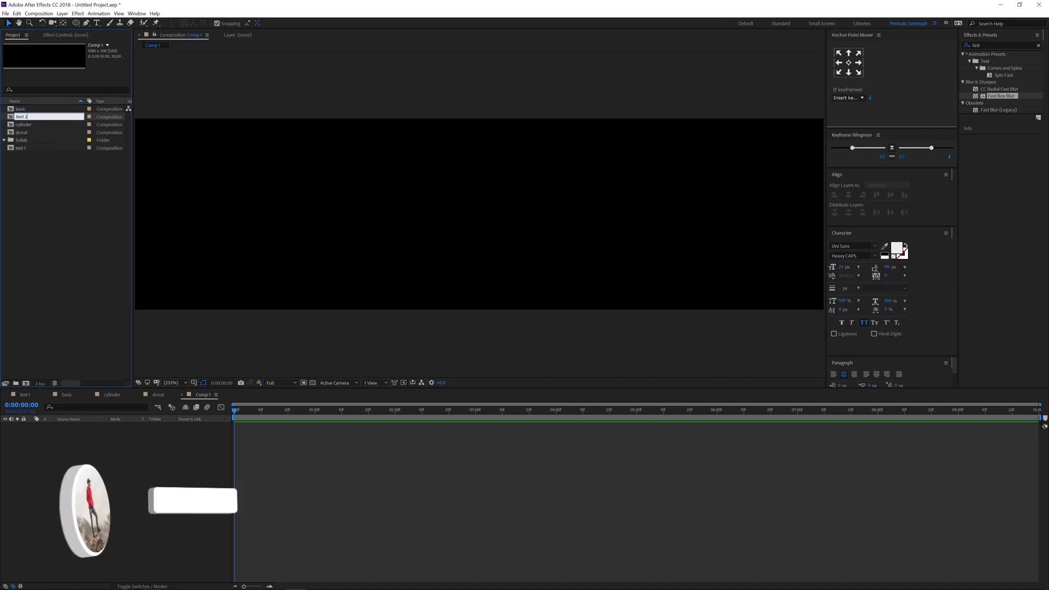
key(Return)
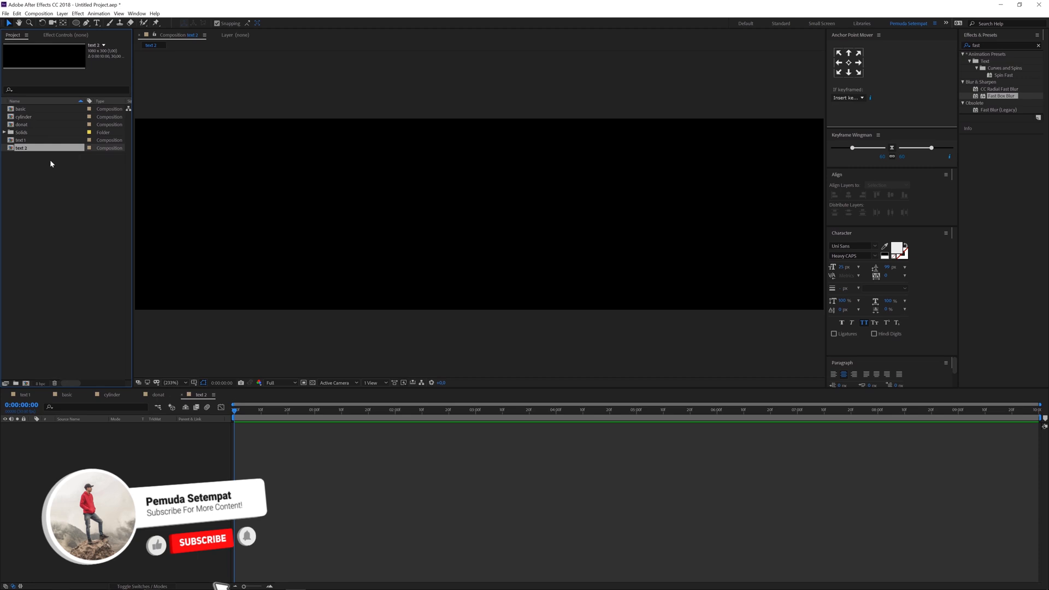
Place "text 1" in the "text 2" composition aligned to its top edge, then duplicate it and align the copy to the bottom edge.
drag(22, 140, 89, 448)
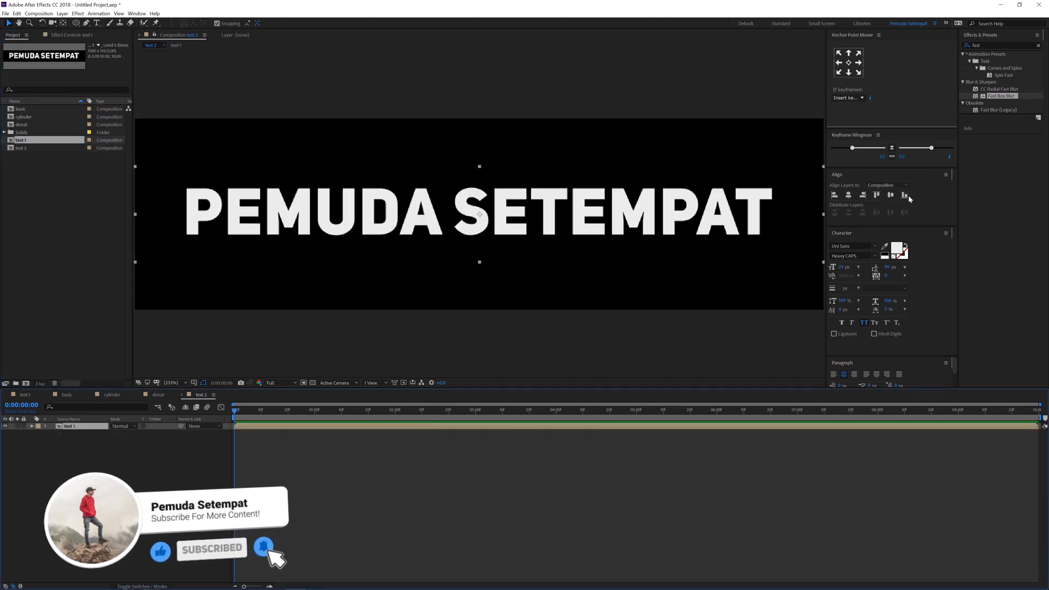
click(875, 197)
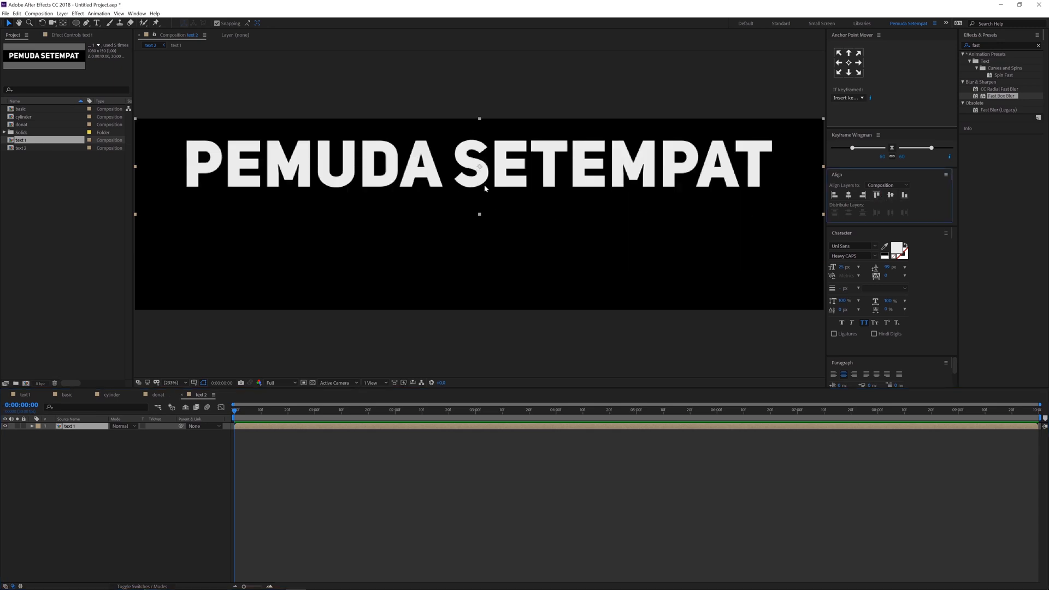
key(ctrl+d)
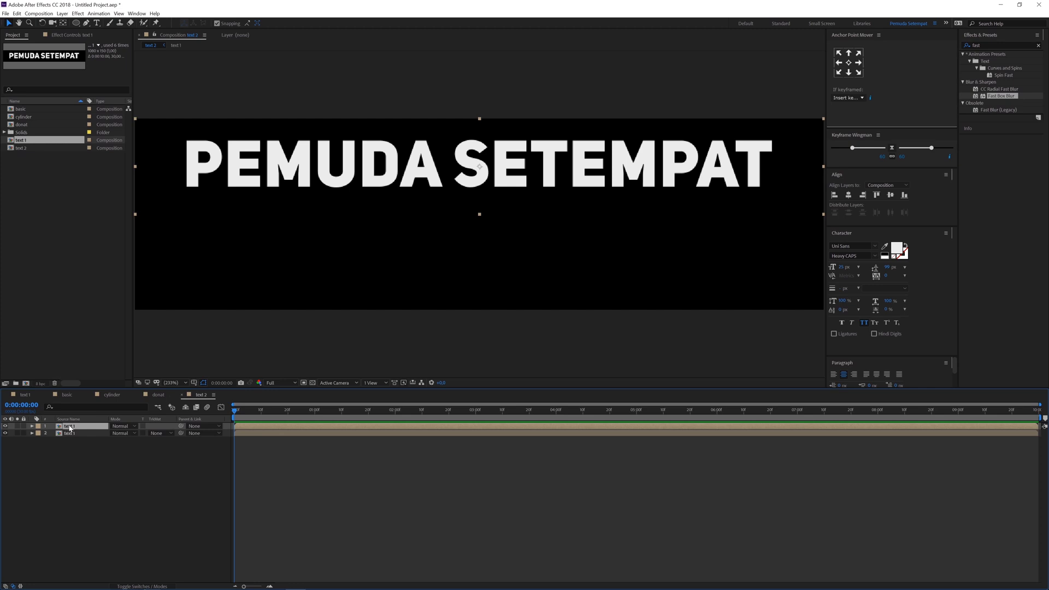
click(904, 195)
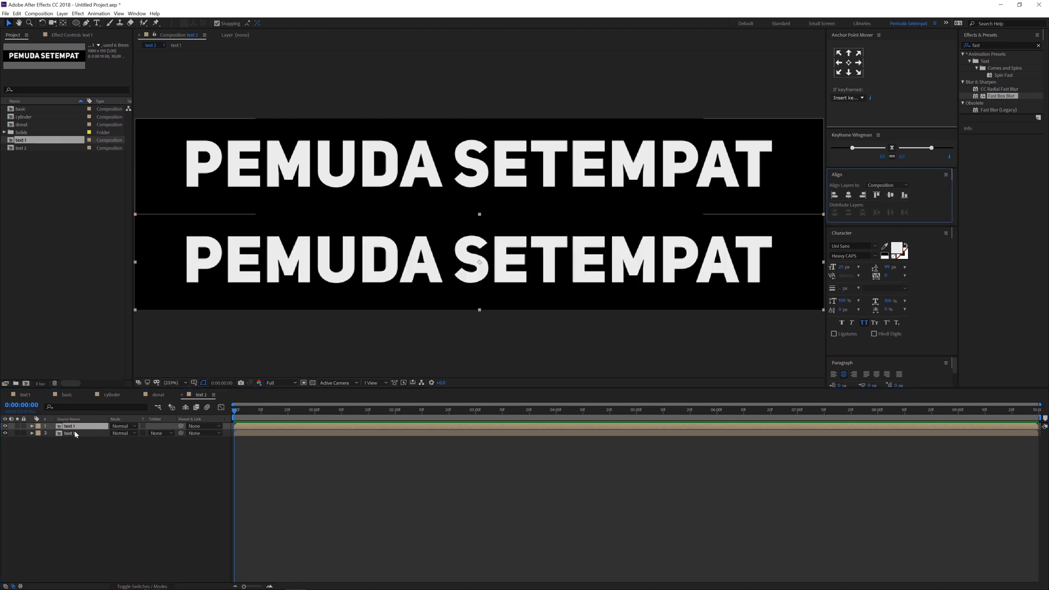
Find the Invert effect and apply it to the lower "text 1" copy.
key(ctrl+space)
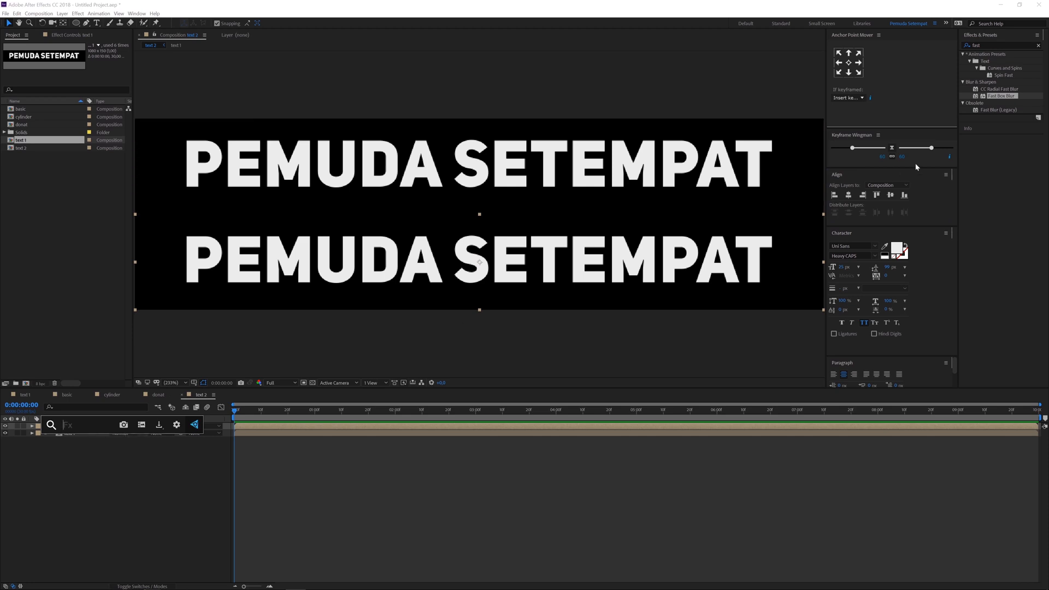
click(1011, 46)
double_click(1011, 46)
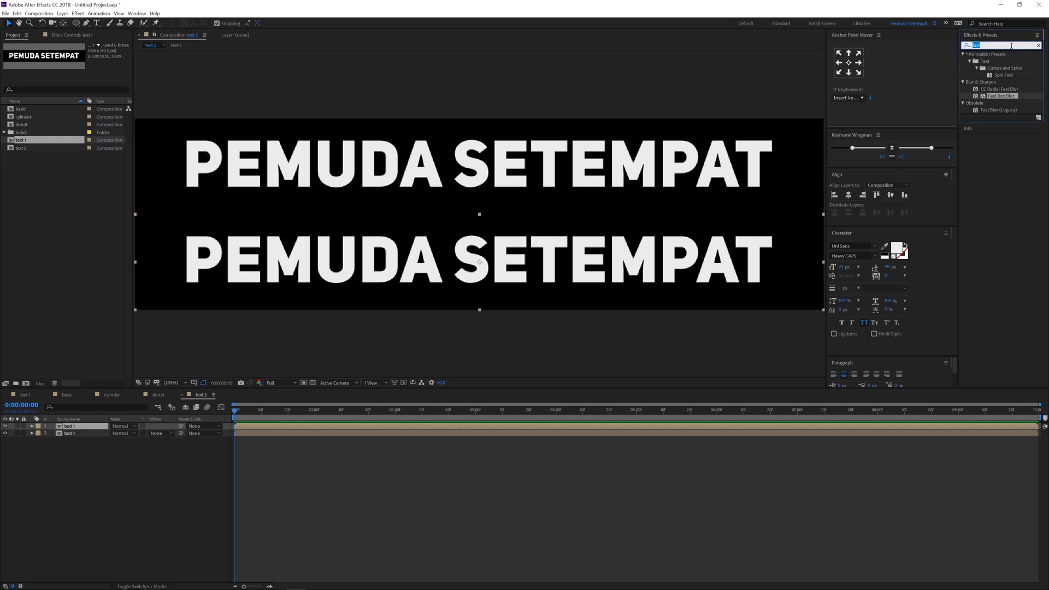
text(invert)
drag(993, 82, 632, 276)
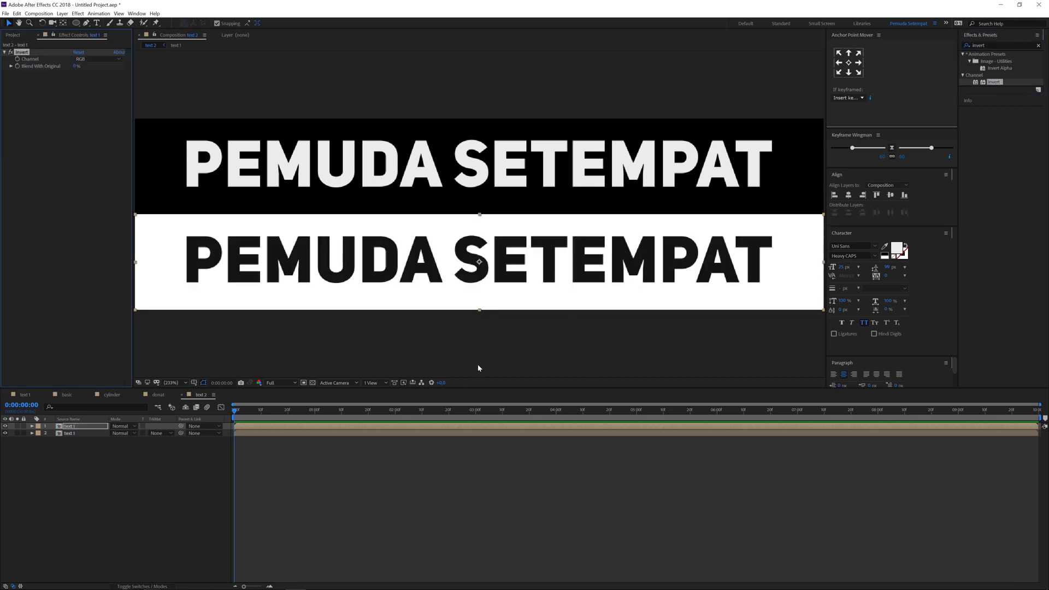
click(160, 500)
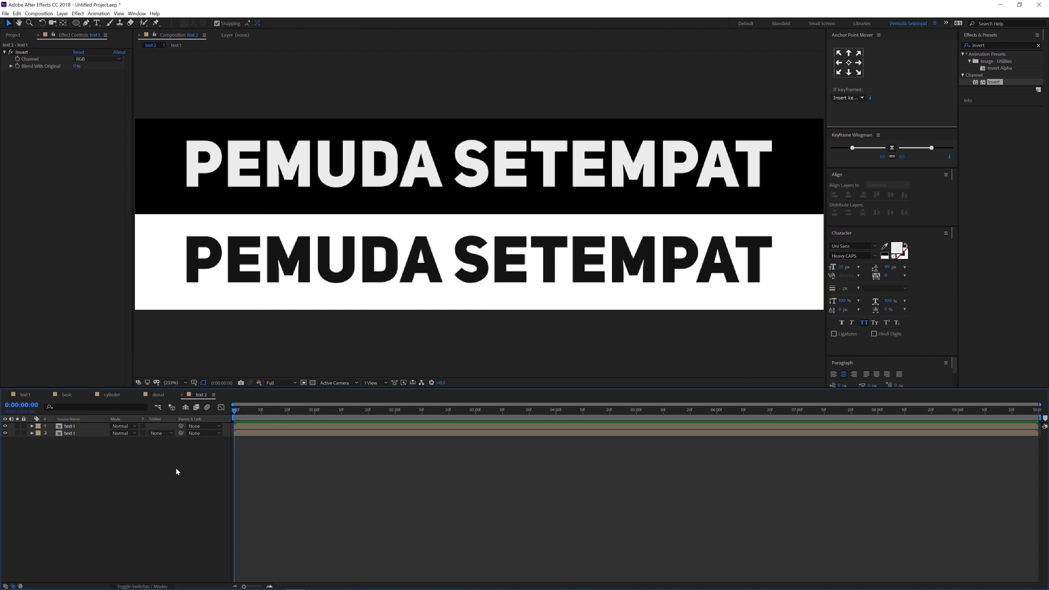
key(ctrl+k)
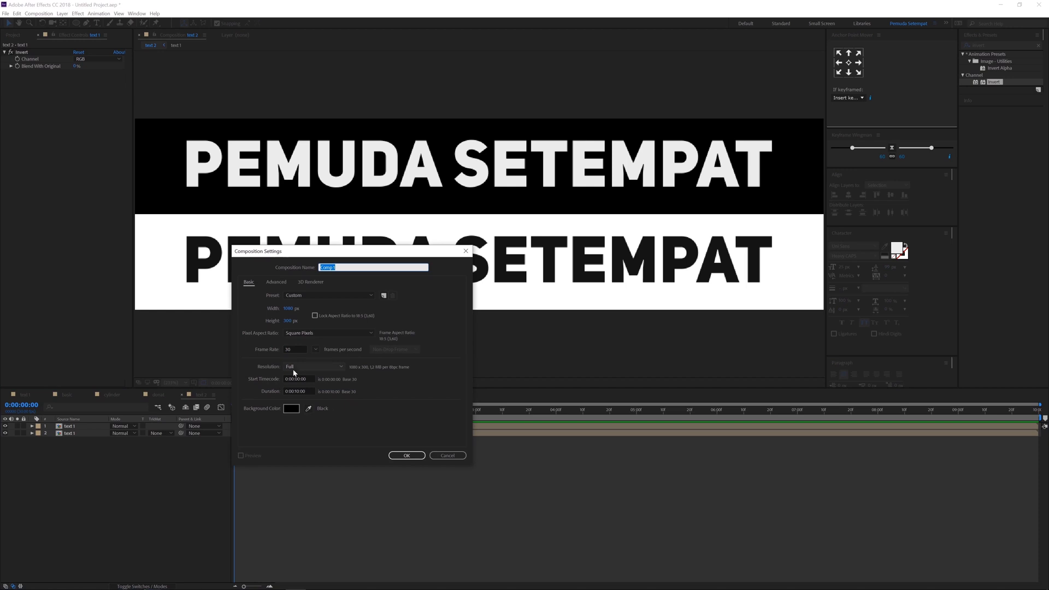
click(445, 455)
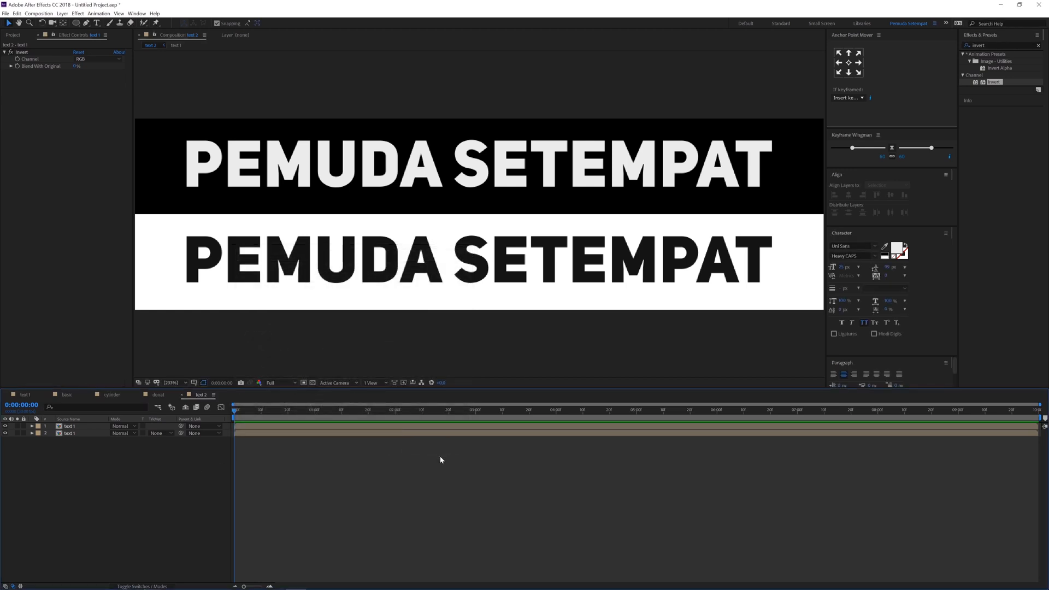
click(75, 427)
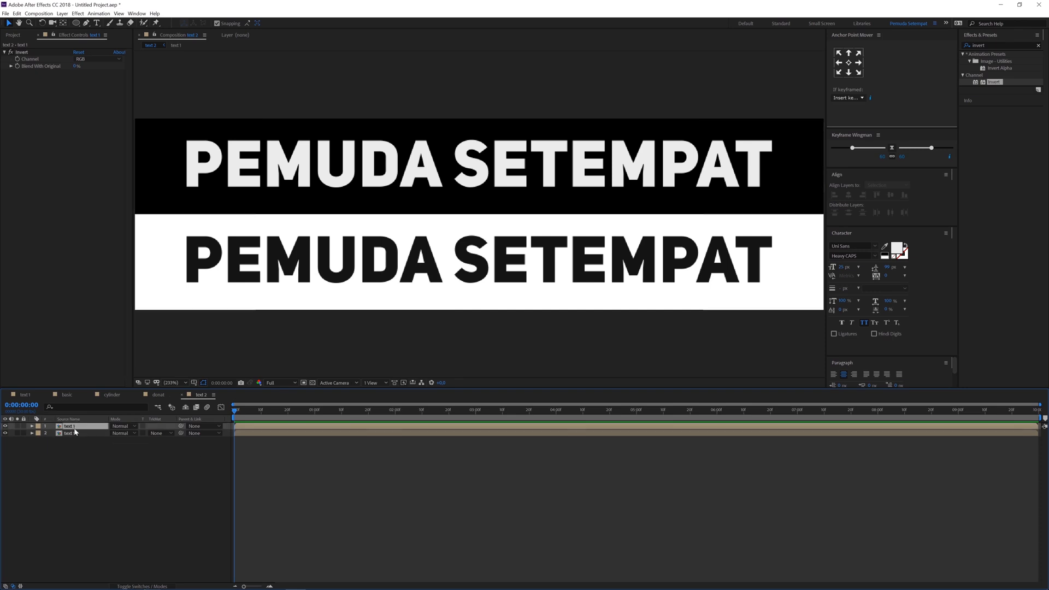
click(73, 433)
click(80, 427)
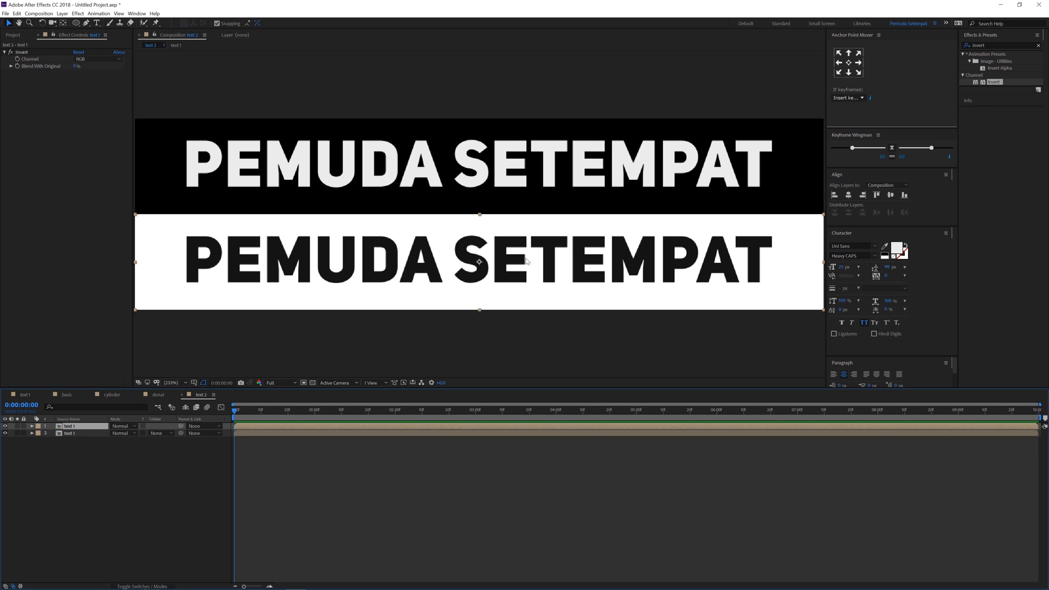
Duplicate the "text 1" composition as "text 3" and replace both layers in "text 2" with it.
click(12, 34)
click(34, 171)
click(22, 142)
key(ctrl+d)
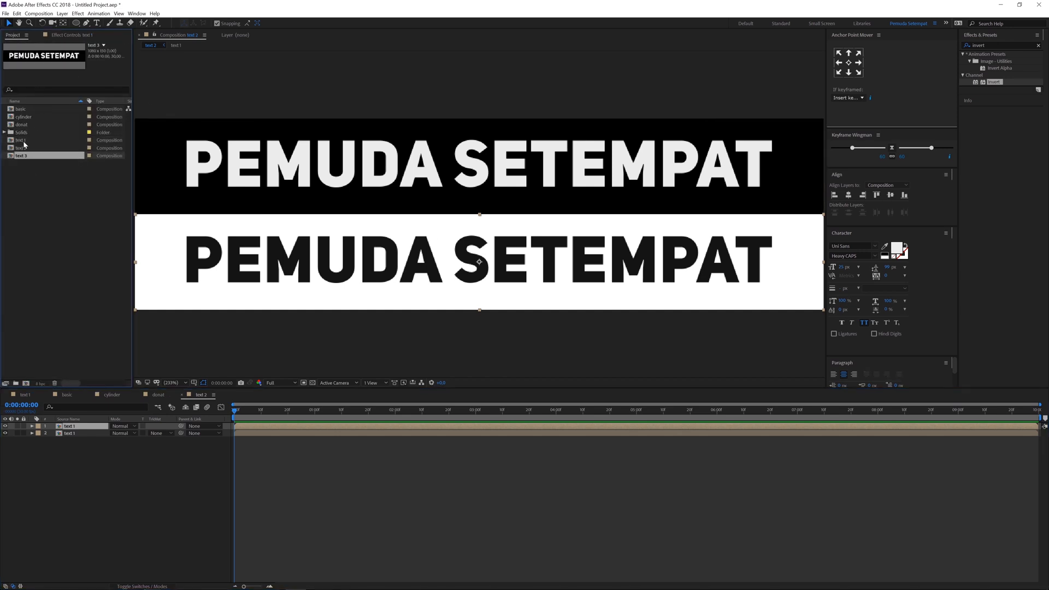
drag(80, 468, 66, 427)
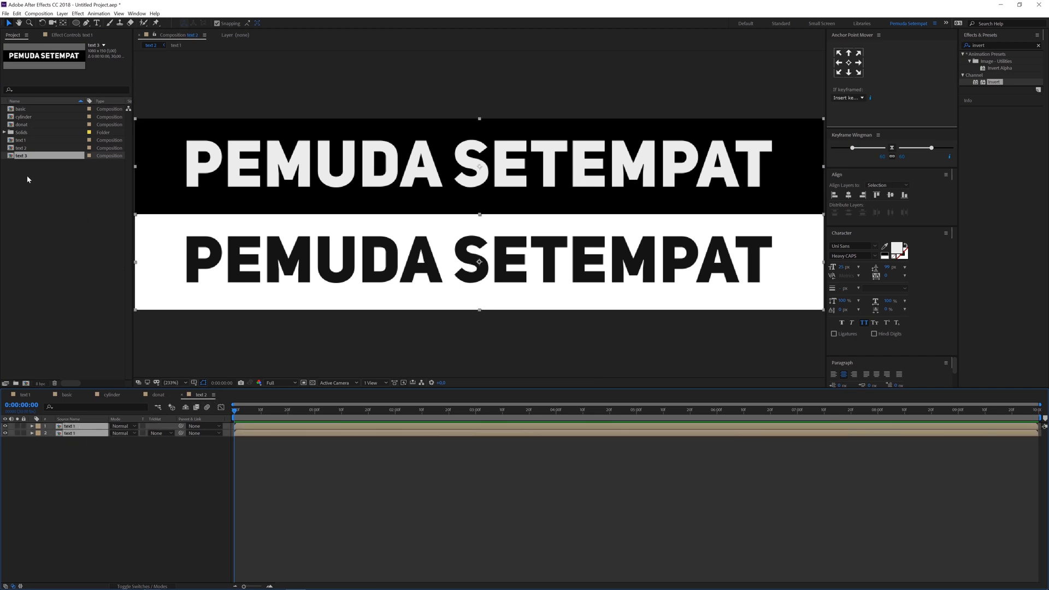
drag(22, 157, 66, 433)
Open "text 3", enlarge its "pemuda setempat" text until it nearly spans the band's width, and return to "text 2".
click(70, 445)
click(71, 427)
double_click(71, 428)
click(71, 427)
key(s)
drag(772, 190, 813, 177)
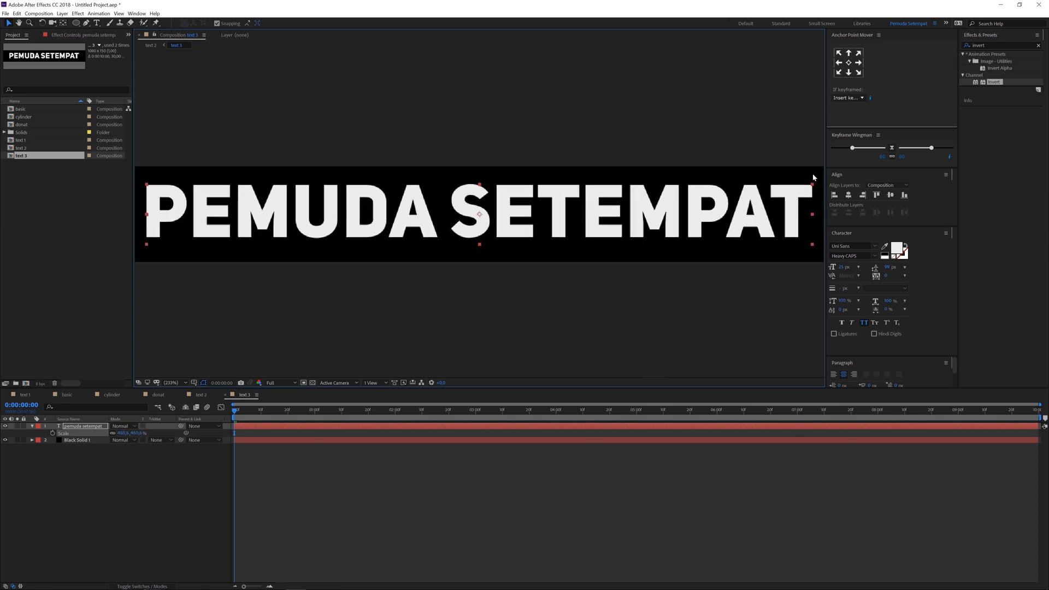
click(203, 395)
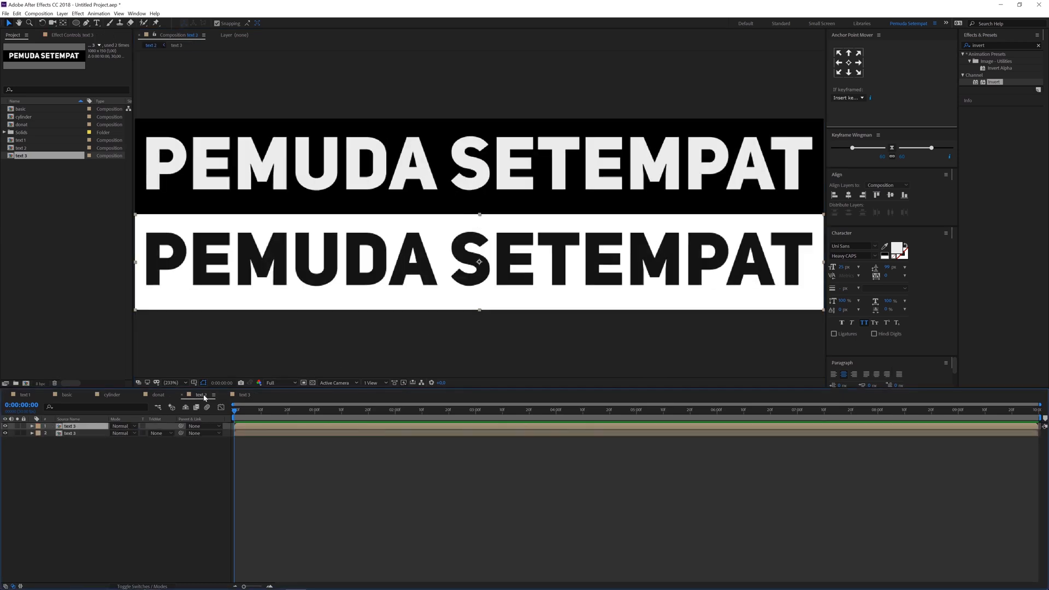
click(186, 459)
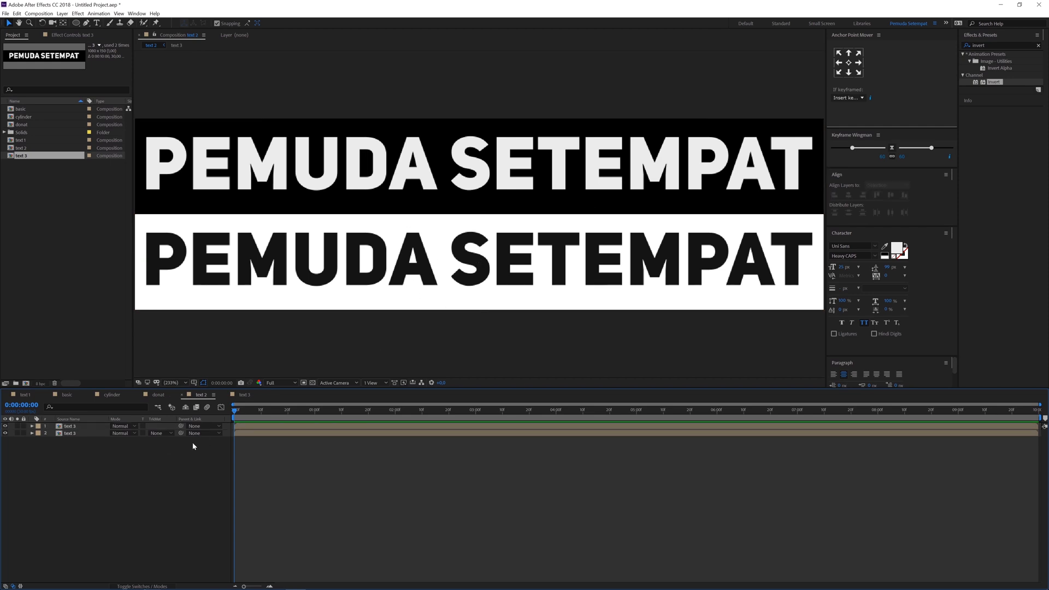
Create a 1080 by 1080 px composition and place "text 2" in it.
key(ctrl+n)
click(289, 321)
text(1080)
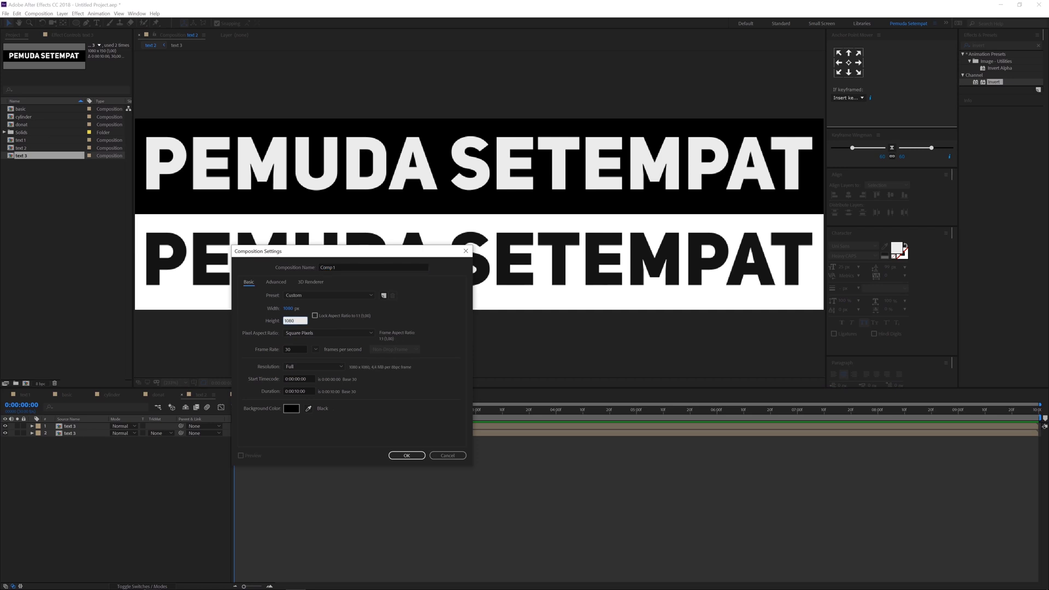
key(Return)
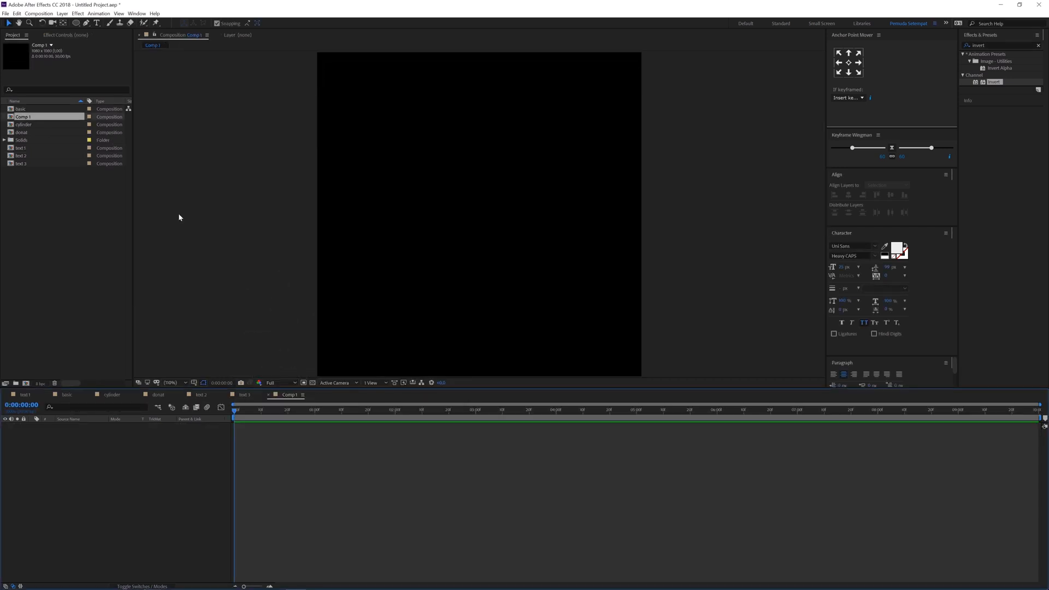
drag(25, 158, 103, 470)
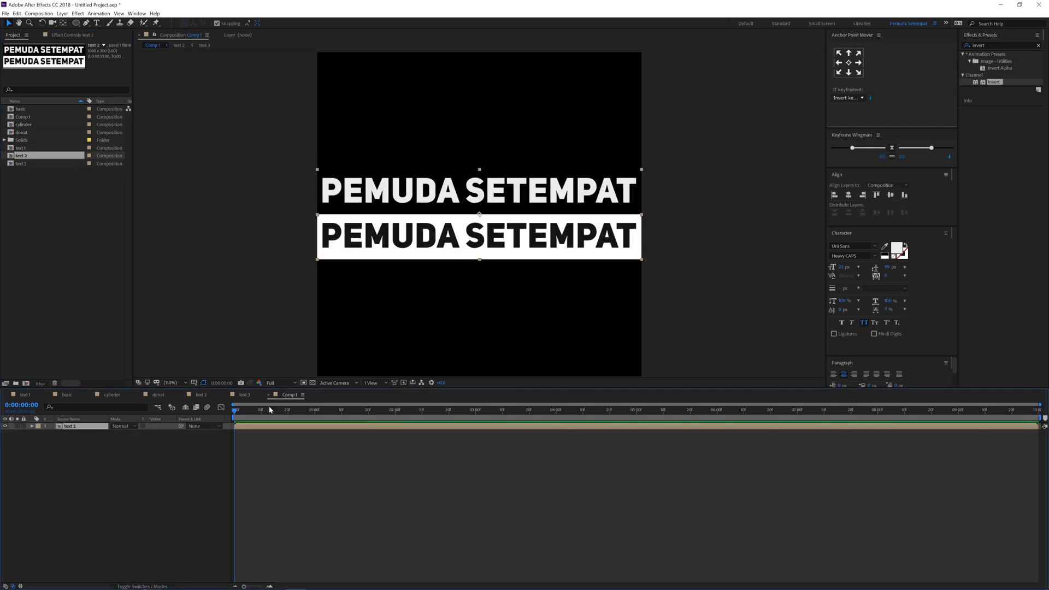
Set the "text 2" layer's scale to 50%.
text(s85)
key(Return)
click(134, 432)
text(50)
key(Return)
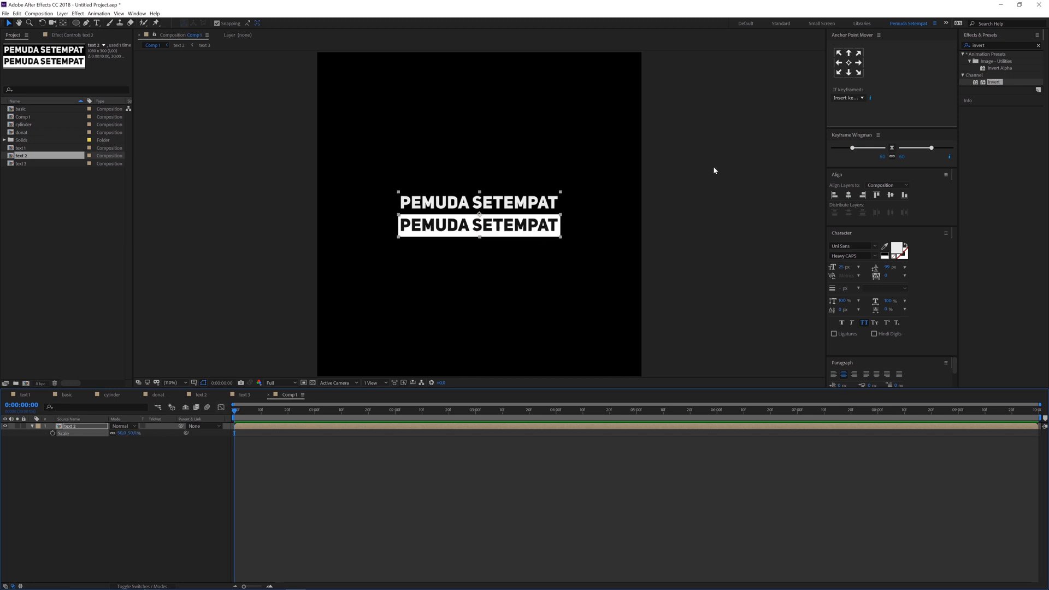
Find the CC RepeTile effect and apply it to the "text 2" layer.
click(1000, 44)
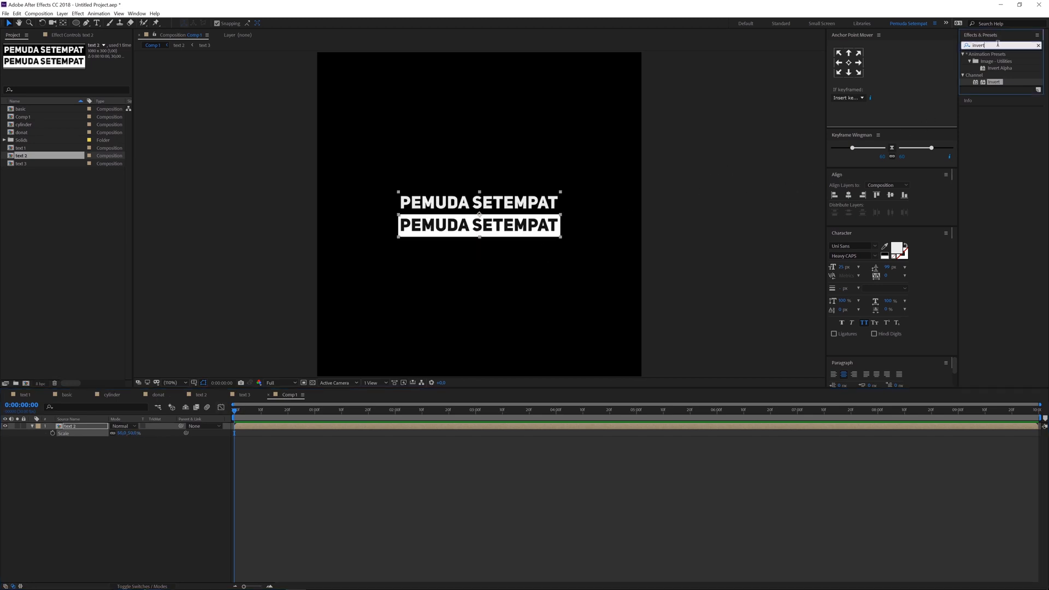
text(repet)
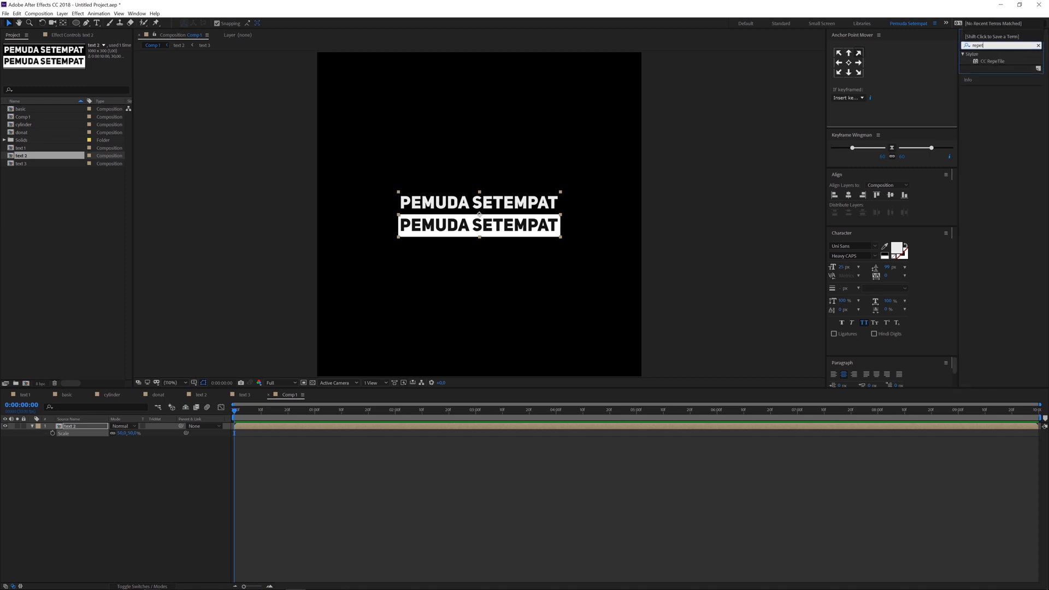
click(993, 61)
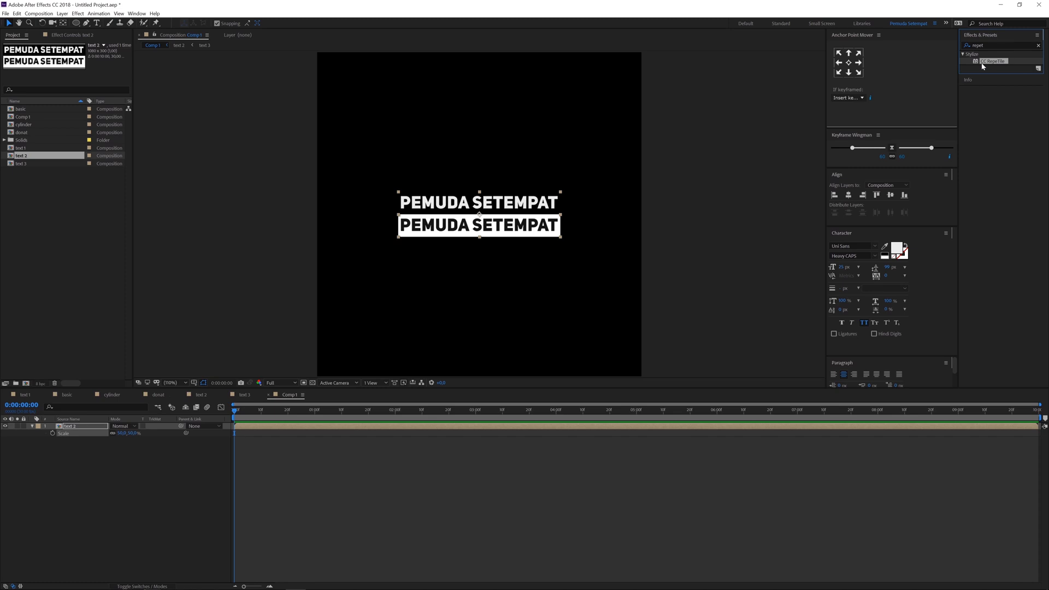
drag(995, 66, 500, 216)
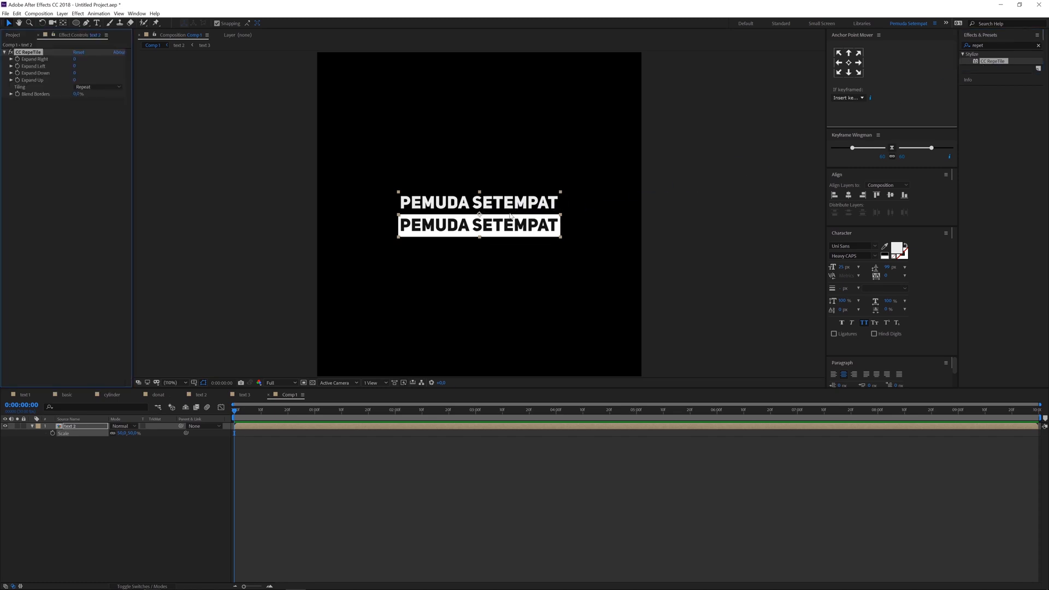
Raise CC RepeTile's Expand Right, Left, Down and Up until the text bands fill the whole composition.
drag(75, 59, 359, 76)
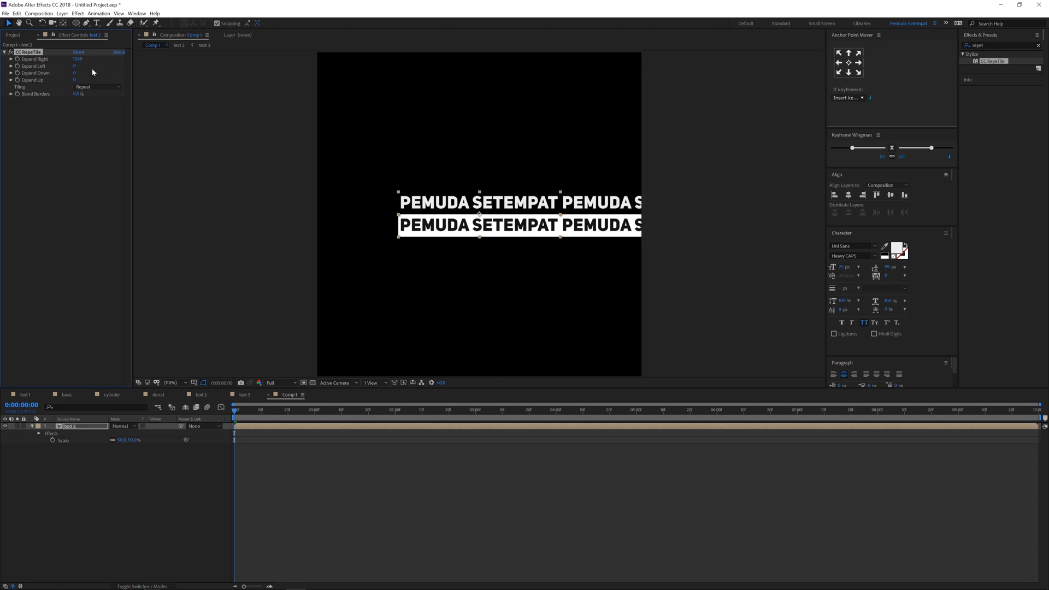
drag(75, 66, 164, 65)
click(75, 73)
drag(75, 73, 383, 75)
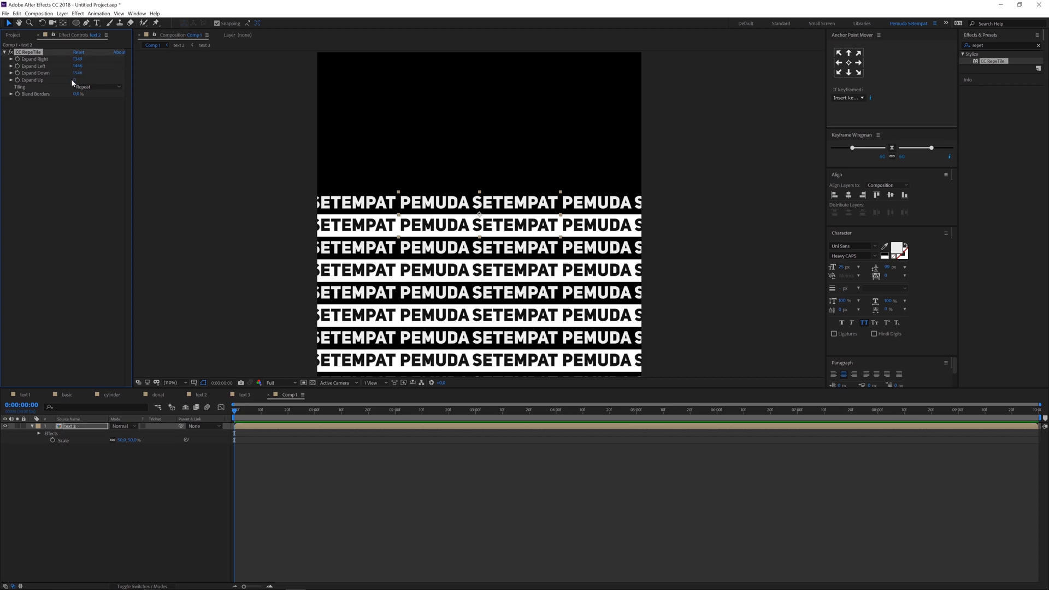
drag(75, 81, 598, 86)
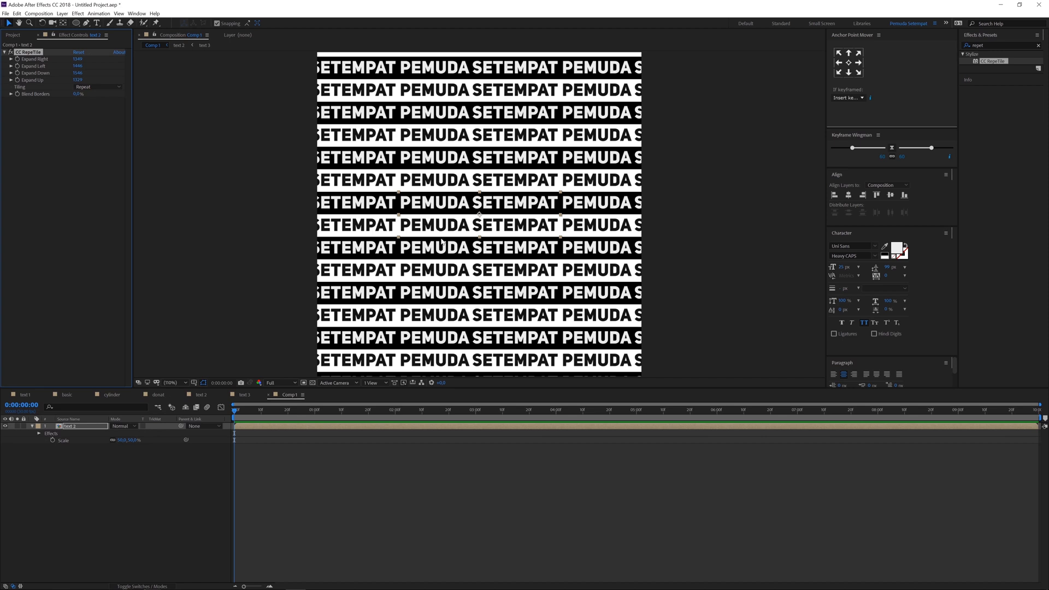
scroll(443, 243, up, 1)
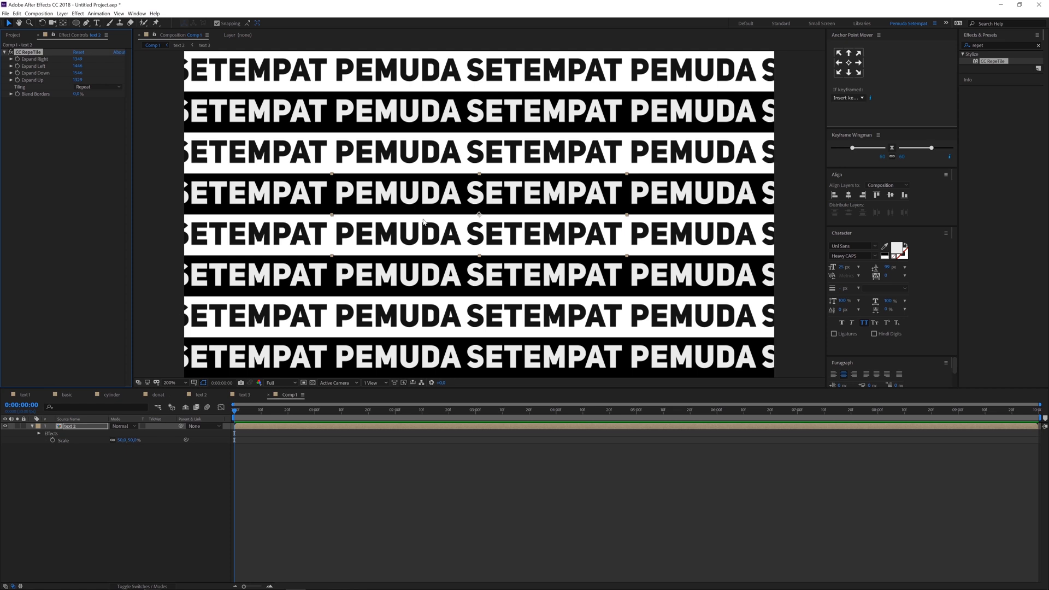
Show the rulers, and with CC RepeTile switched off, place a vertical guide on the left edge of the original text tile.
click(182, 457)
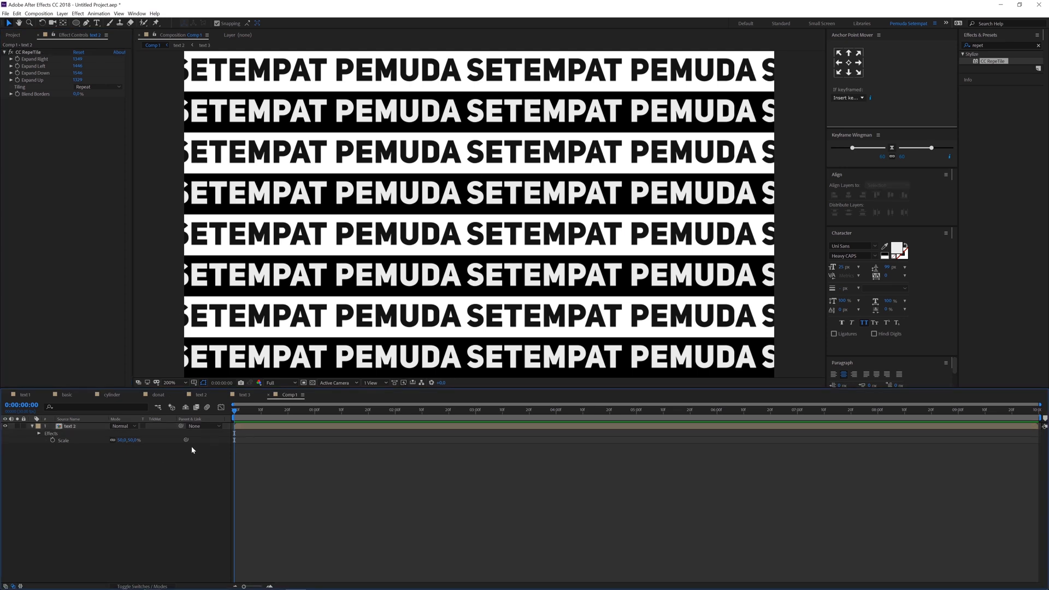
key(ctrl+r)
click(82, 427)
scroll(323, 212, up, 2)
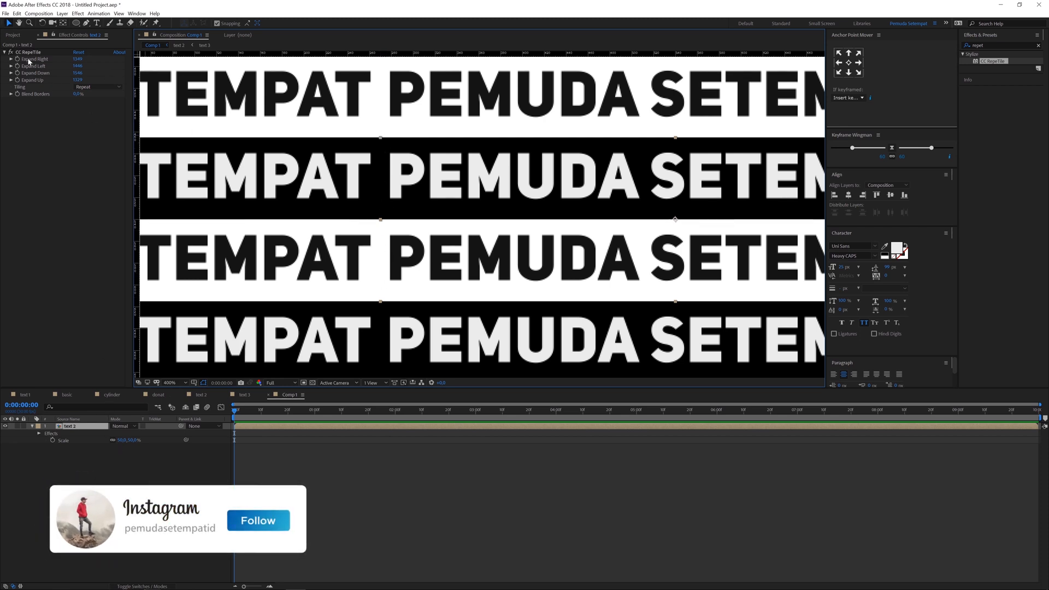
click(10, 52)
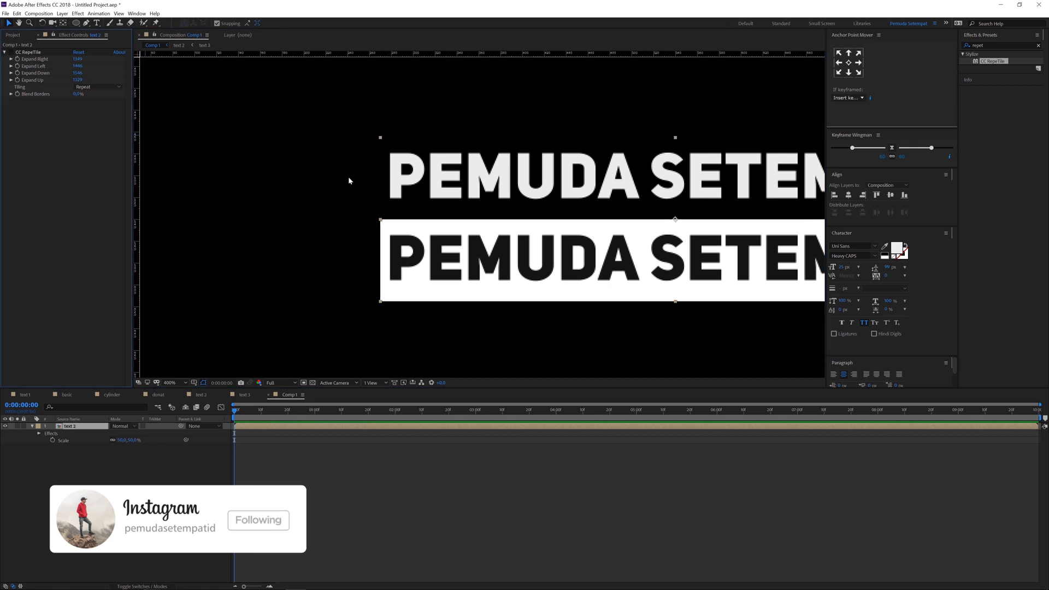
drag(136, 218, 379, 252)
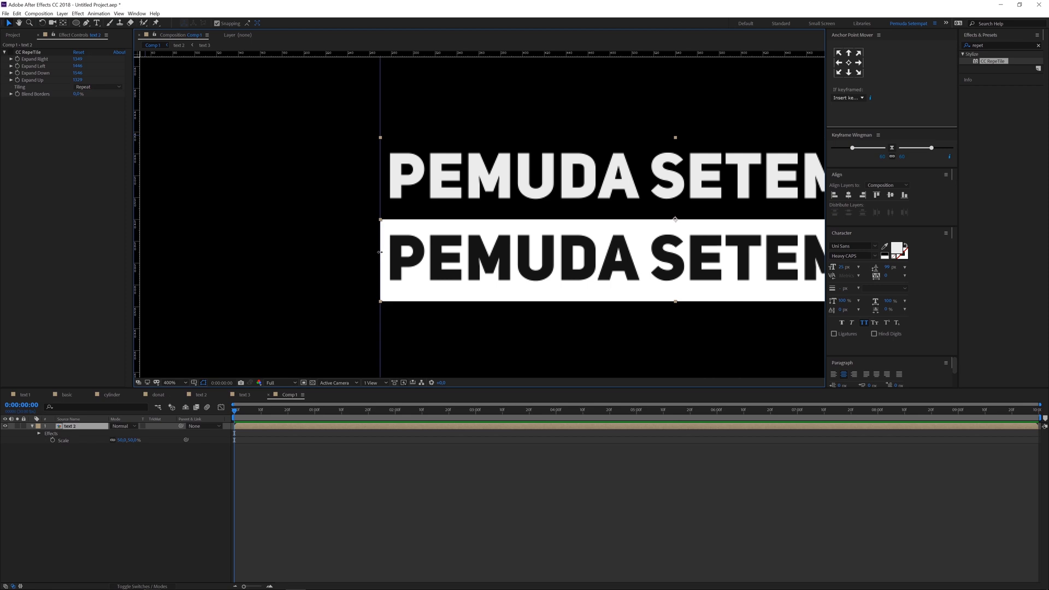
Place a second vertical guide on the right edge of the text tile and switch CC RepeTile back on.
drag(643, 285, 353, 259)
drag(136, 203, 680, 269)
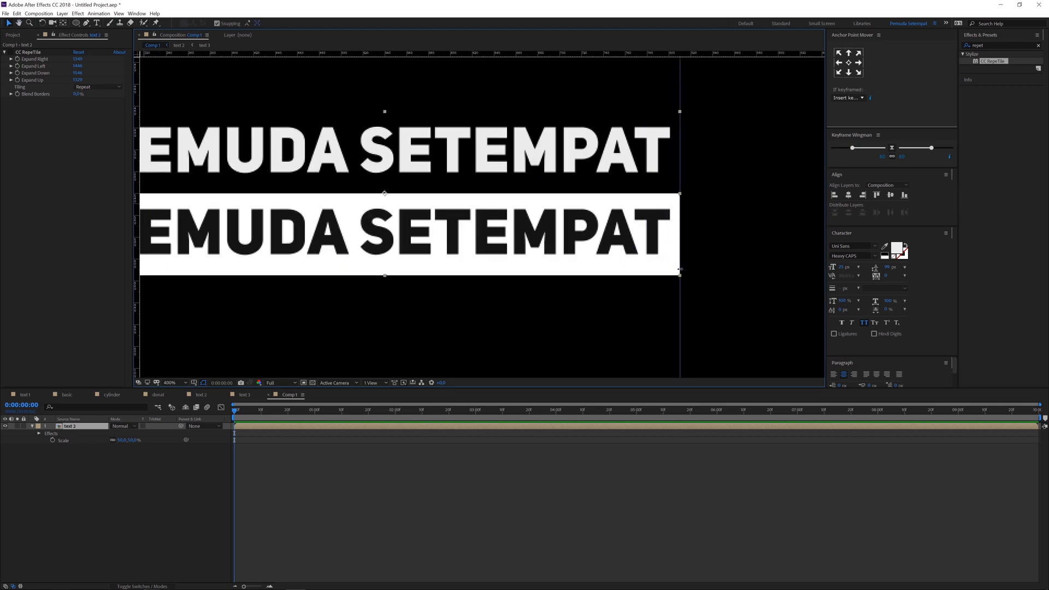
scroll(552, 217, down, 4)
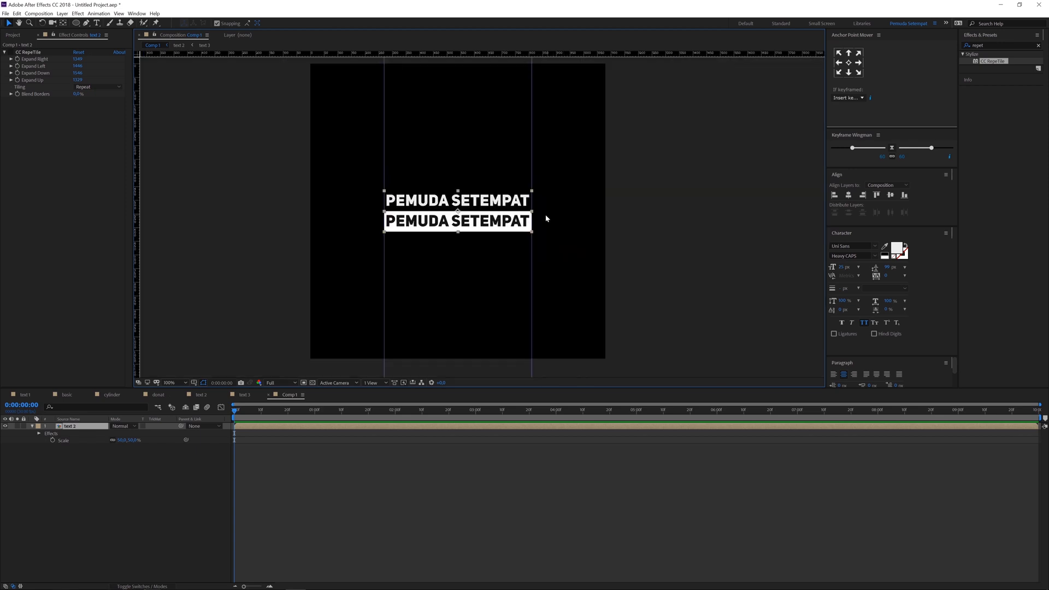
scroll(450, 223, up, 2)
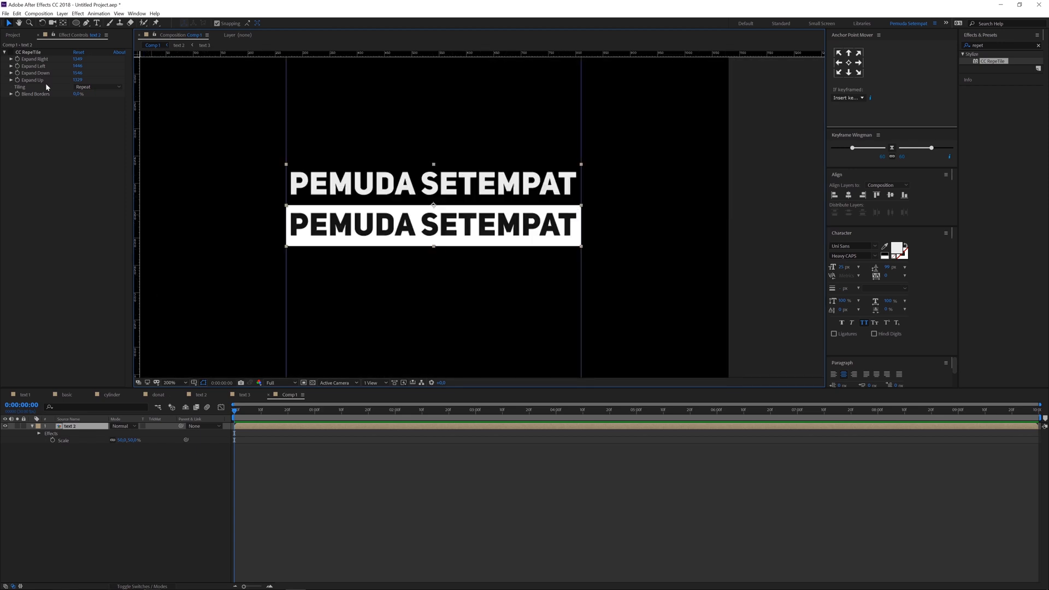
click(11, 52)
scroll(435, 250, down, 2)
scroll(417, 243, up, 2)
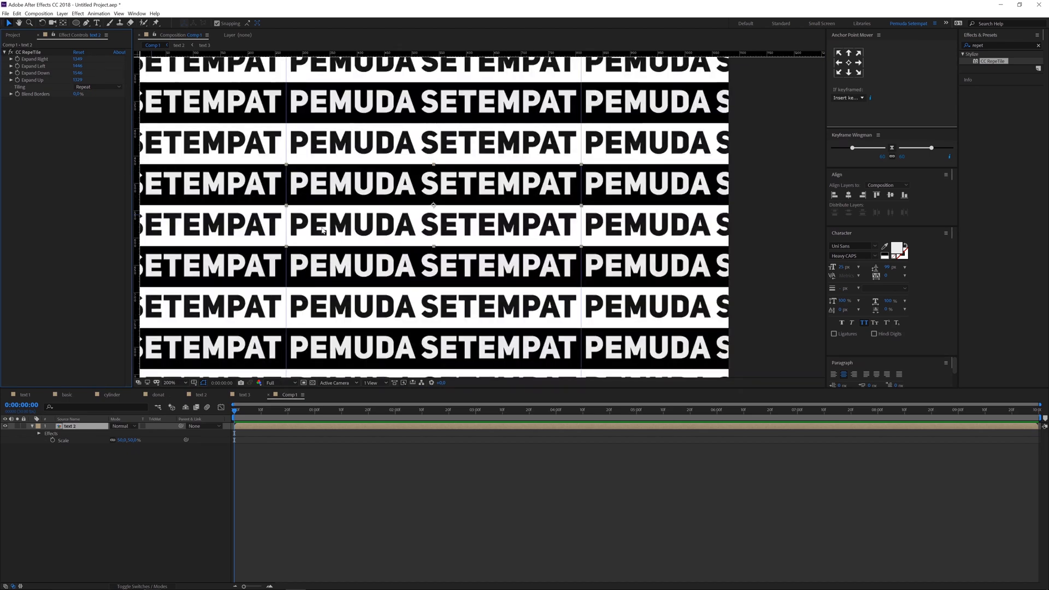
Add a Position keyframe to the "text 2" layer at 0:00:00:00.
key(comma)
click(134, 441)
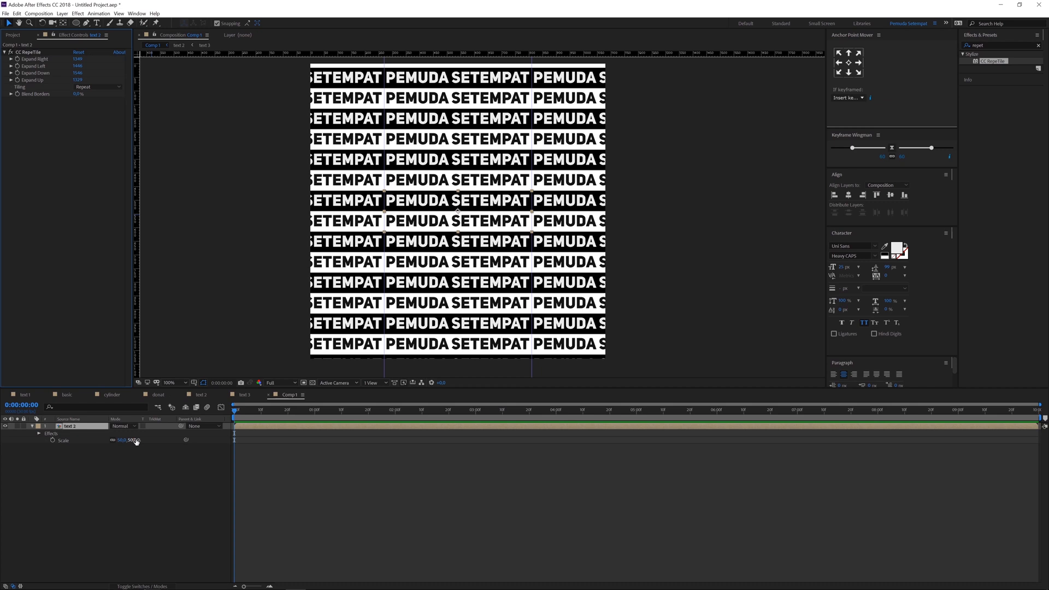
key(p)
click(53, 434)
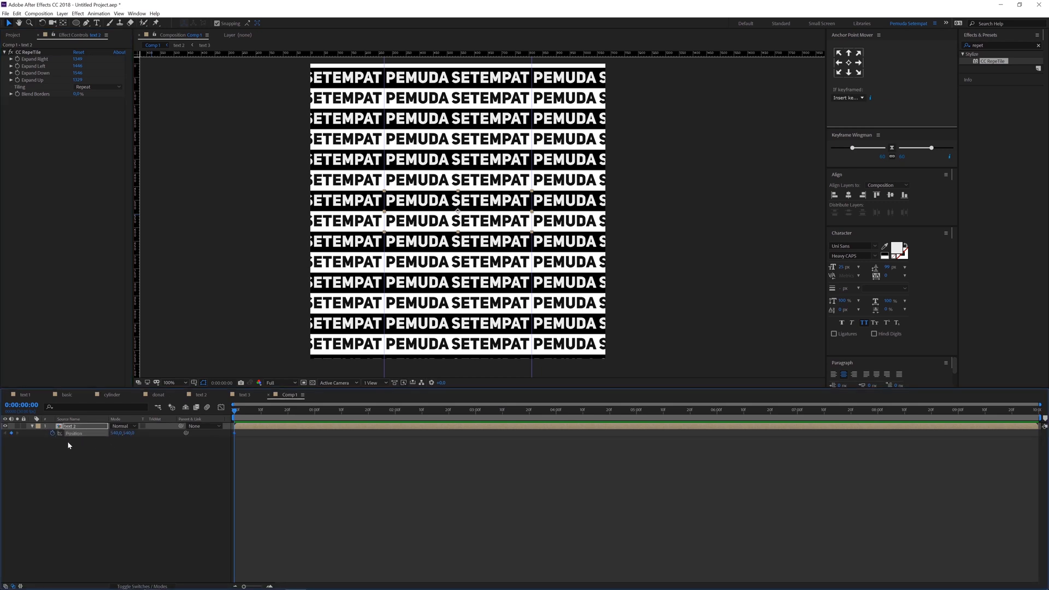
At 0:00:06:00, shift the "text 2" layer's X position to 0 so the tile edge aligns with the left guide.
drag(349, 413, 718, 425)
scroll(477, 191, up, 2)
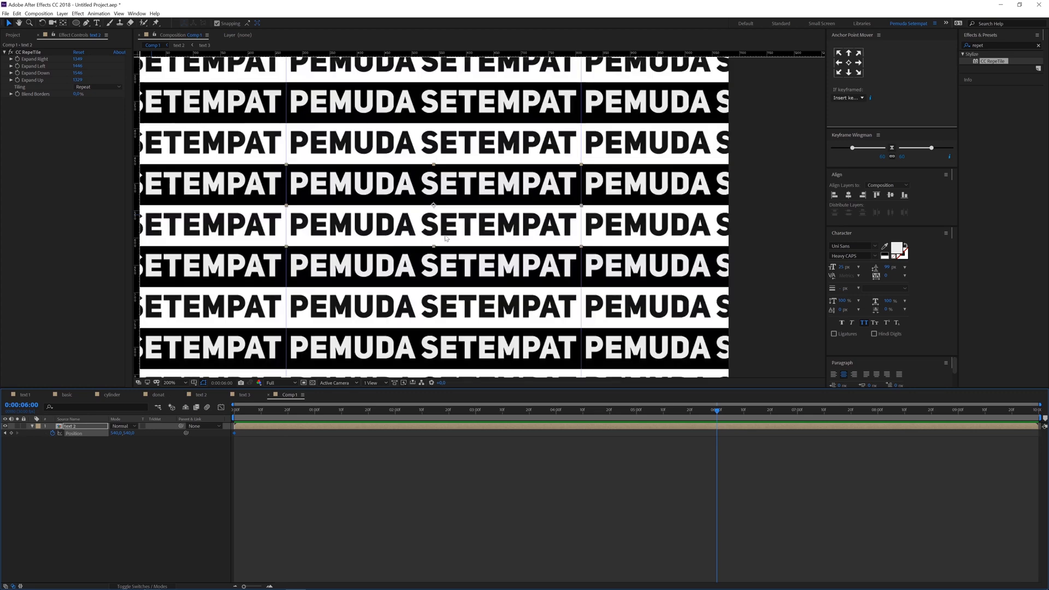
drag(117, 432, 20, 432)
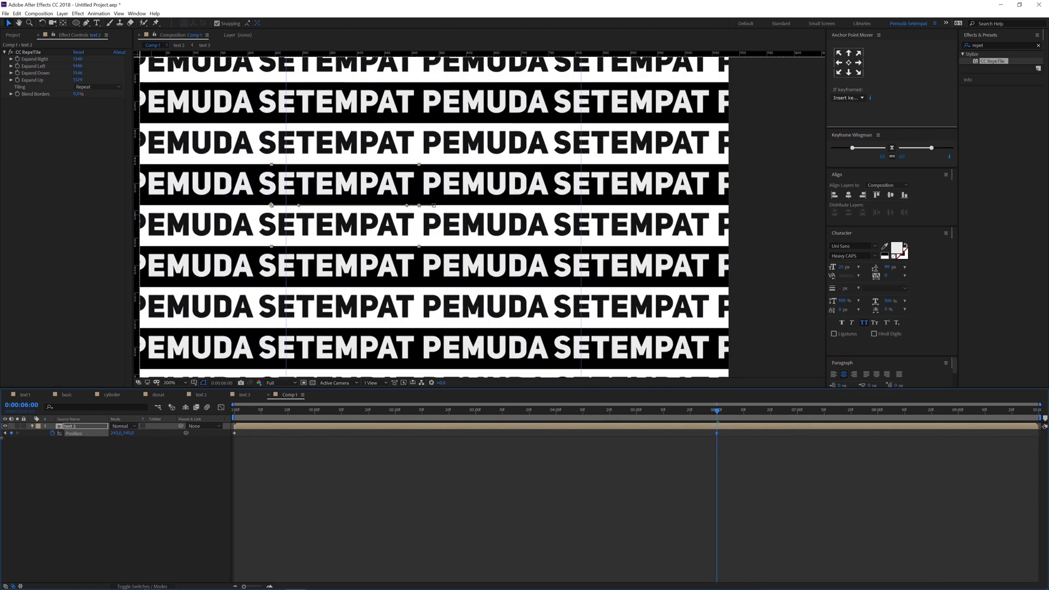
drag(115, 433, 32, 438)
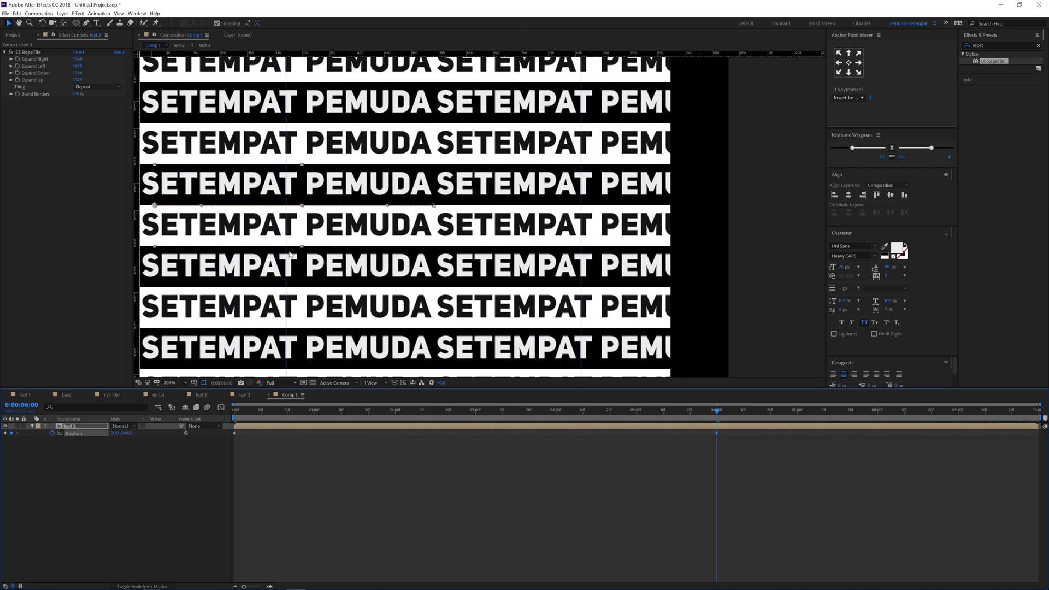
scroll(293, 268, up, 1)
drag(293, 266, 394, 282)
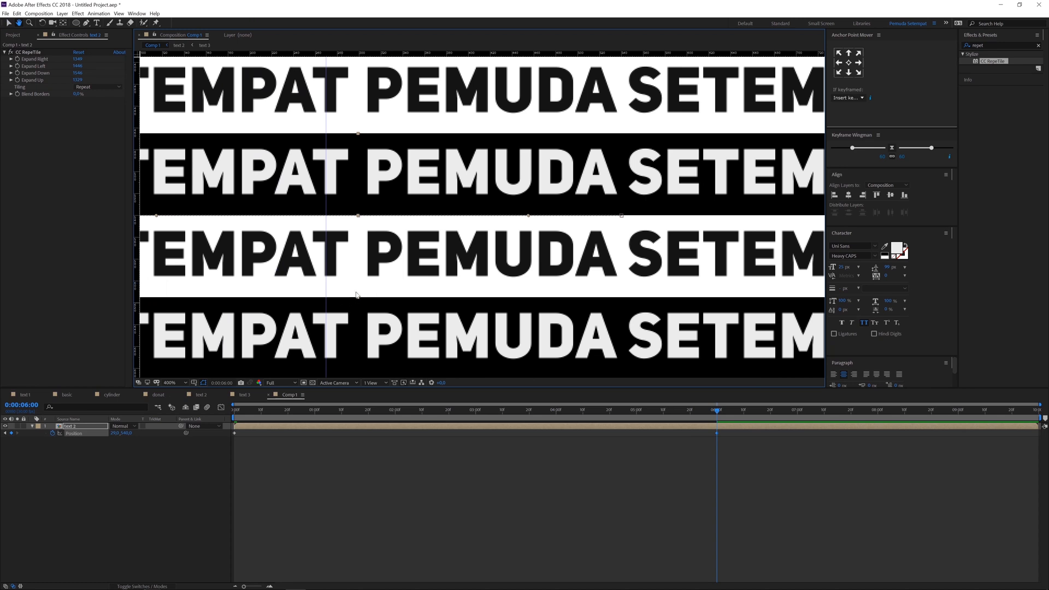
drag(116, 433, 104, 439)
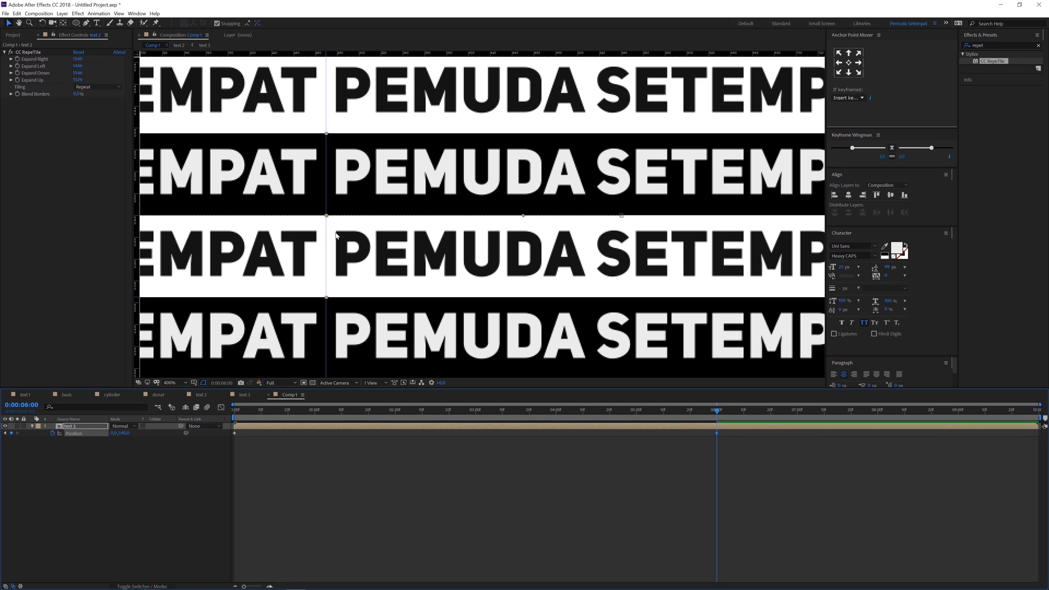
Raise CC RepeTile's expand values until the bands fill the composition again, and preview the scrolling animation.
key(shift+slash)
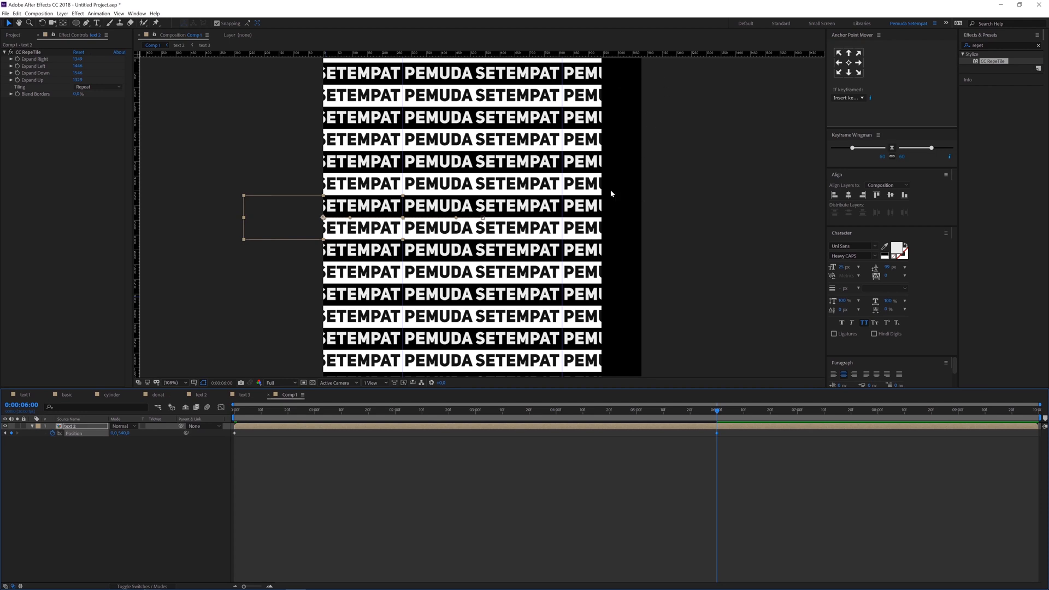
drag(79, 61, 142, 61)
drag(77, 66, 121, 73)
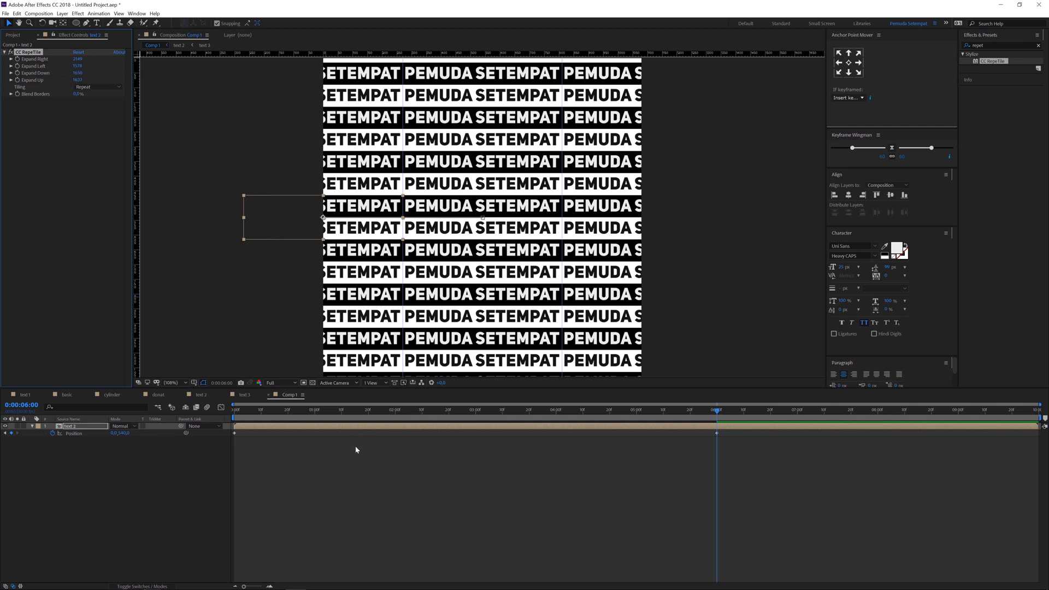
key(space)
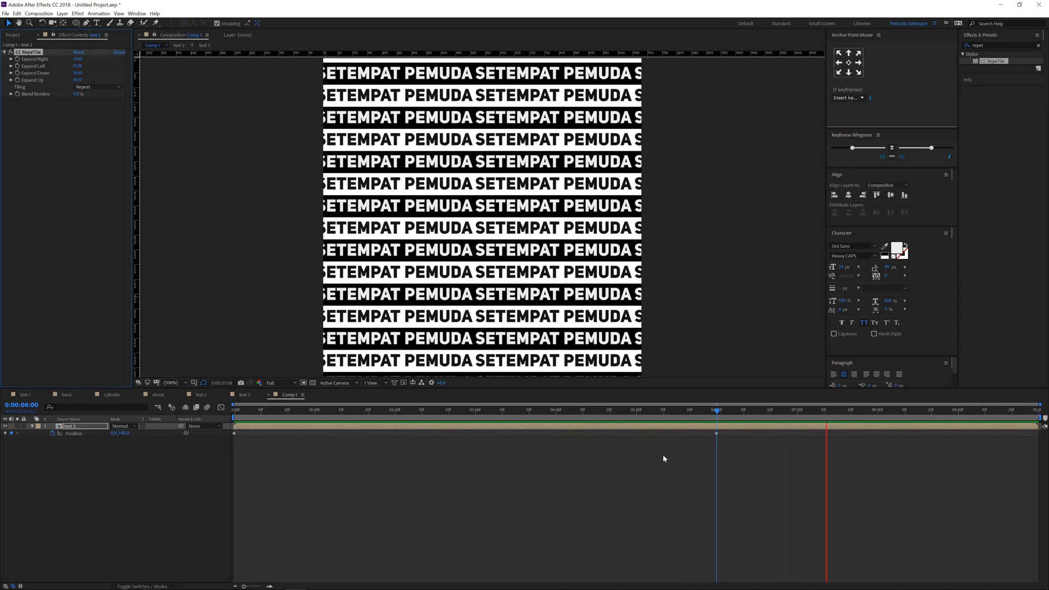
key(space)
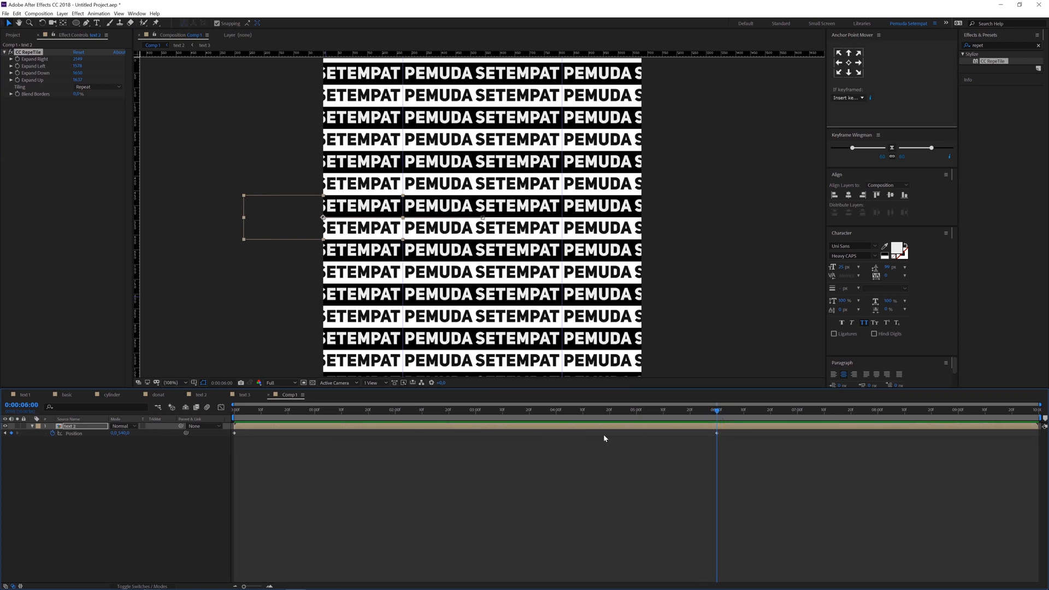
Add a loopOut() expression to the "text 2" layer's Position and preview the continuous loop.
alt+click(53, 433)
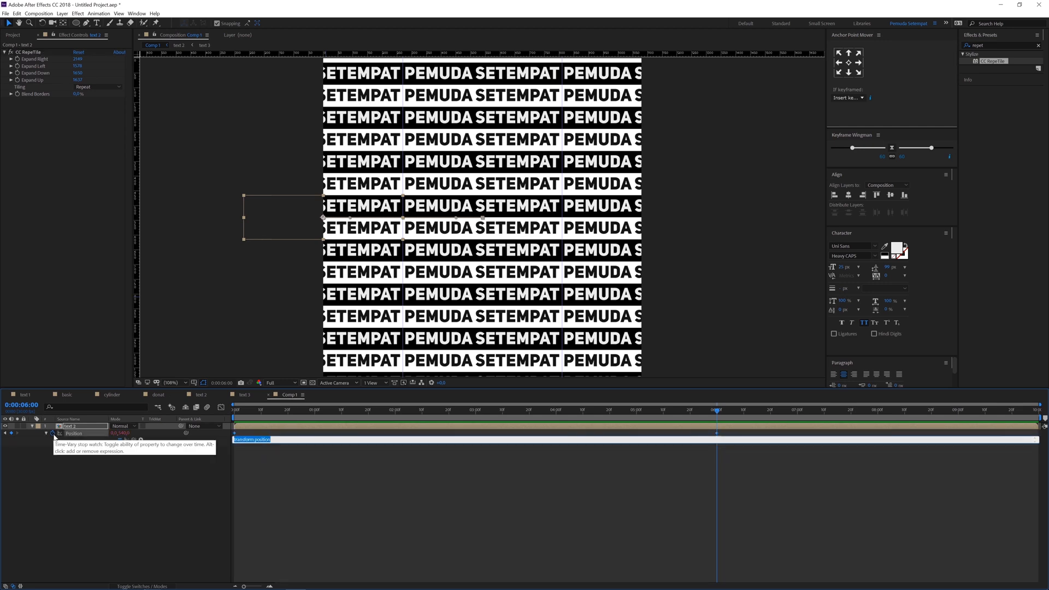
text(loopOut()
key(KP_Enter)
key(space)
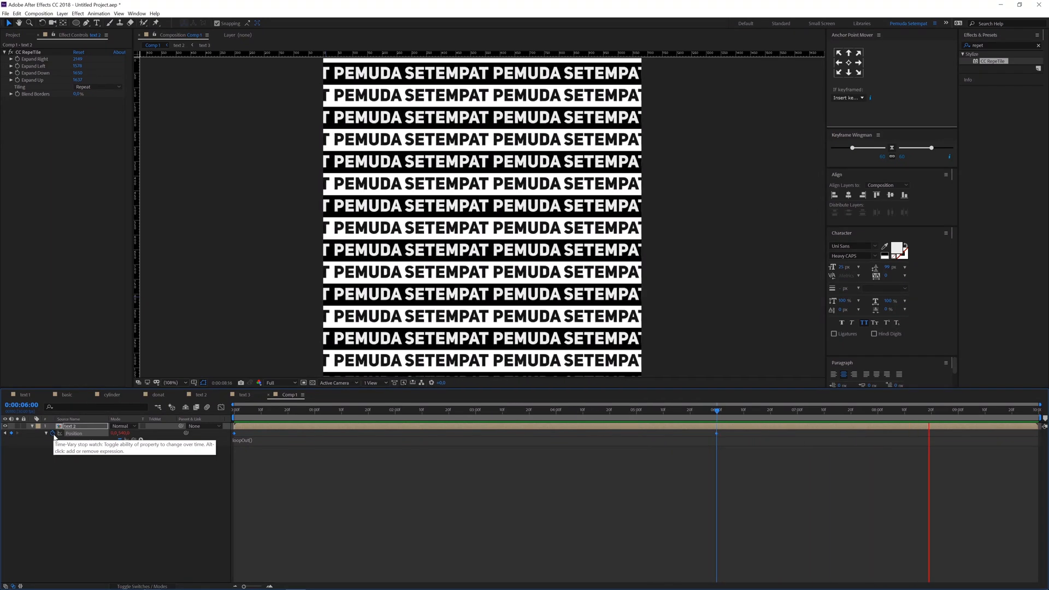
click(464, 410)
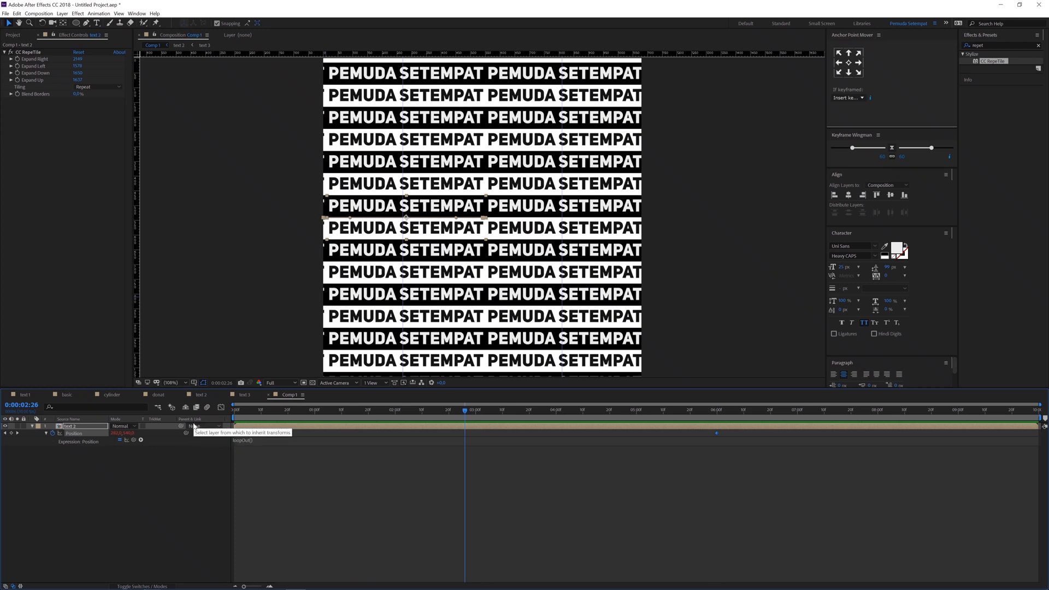
Create a 1080 by 1080 px composition named "bola" and place "Comp 1" in it.
key(ctrl+n)
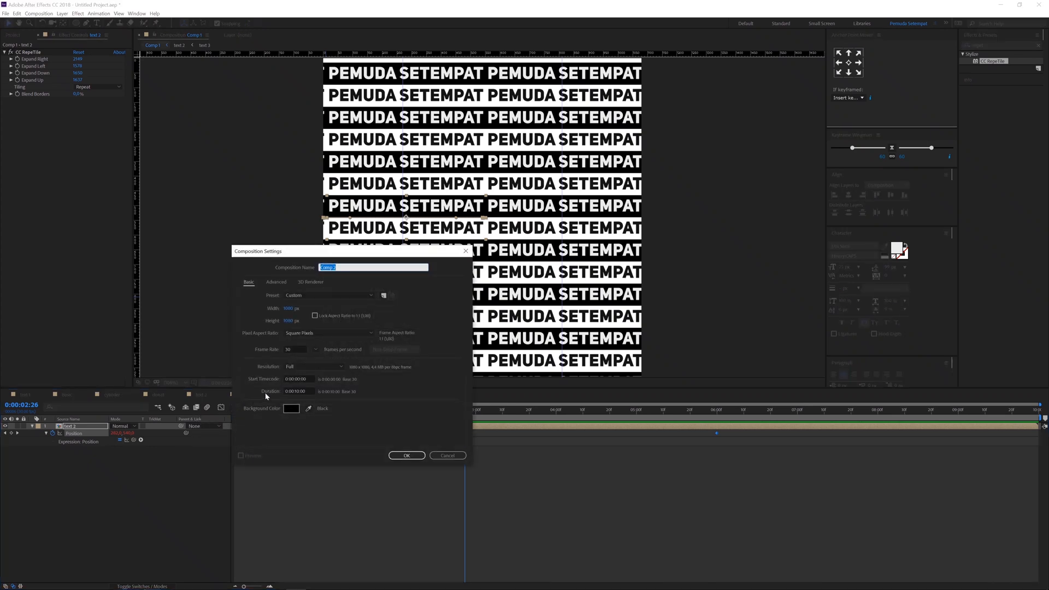
text(bo)
click(404, 457)
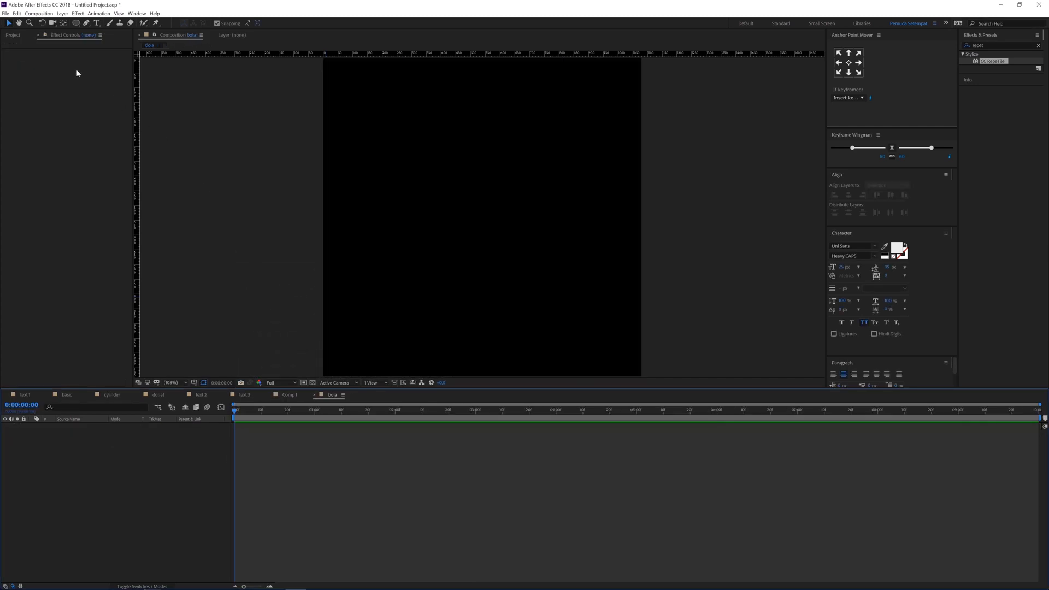
click(21, 38)
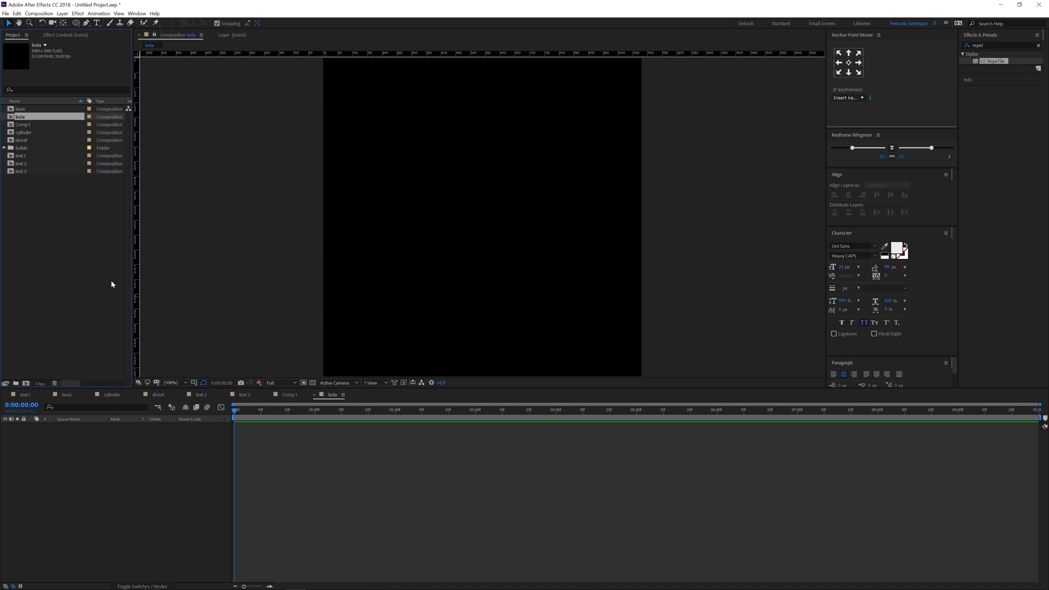
drag(23, 125, 116, 468)
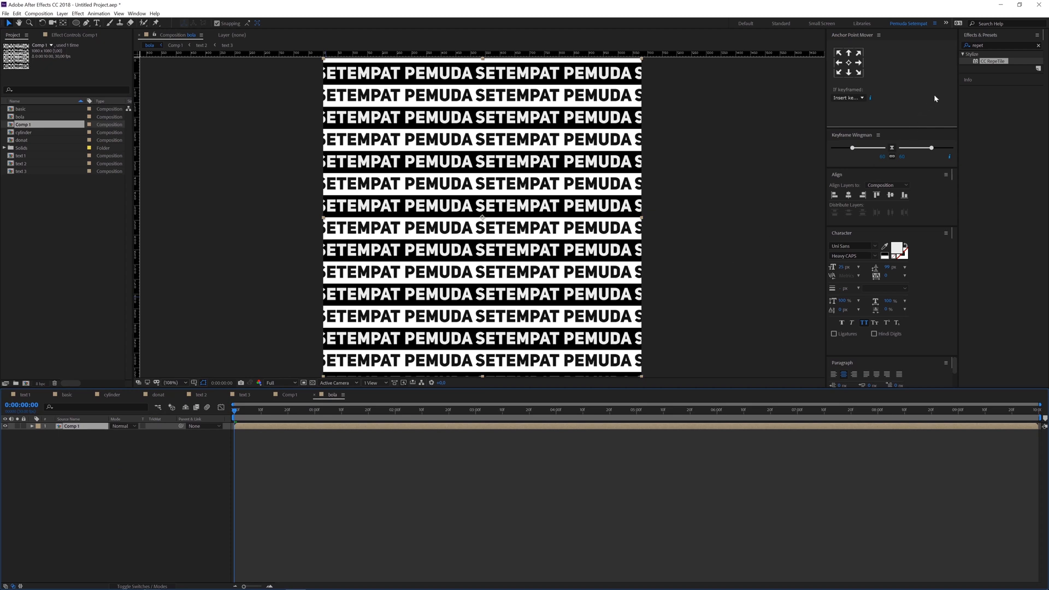
Find the CC Bend It effect and apply it to the "Comp 1" layer.
click(994, 44)
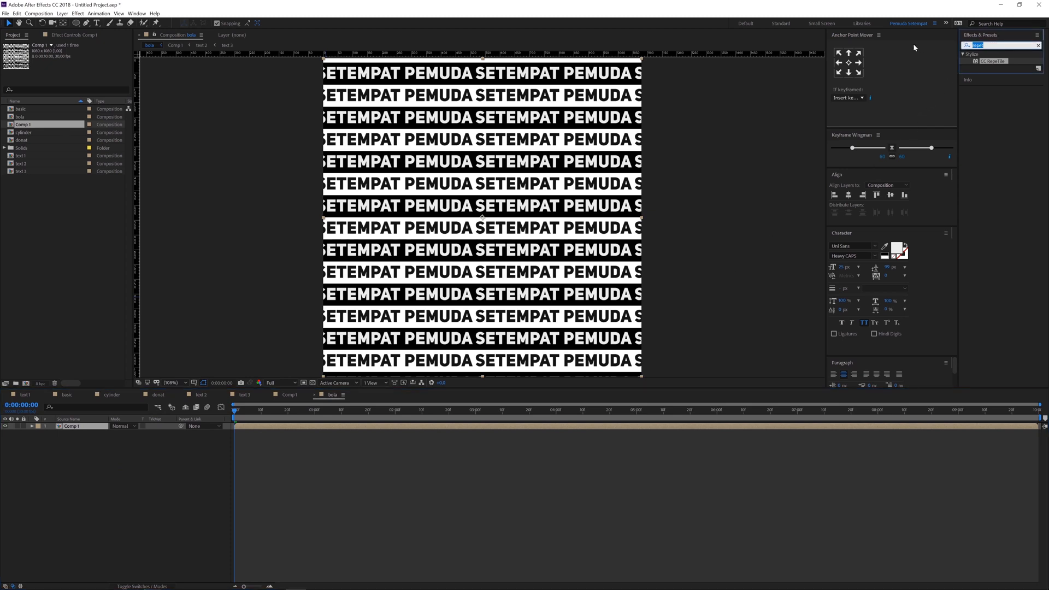
text(bend)
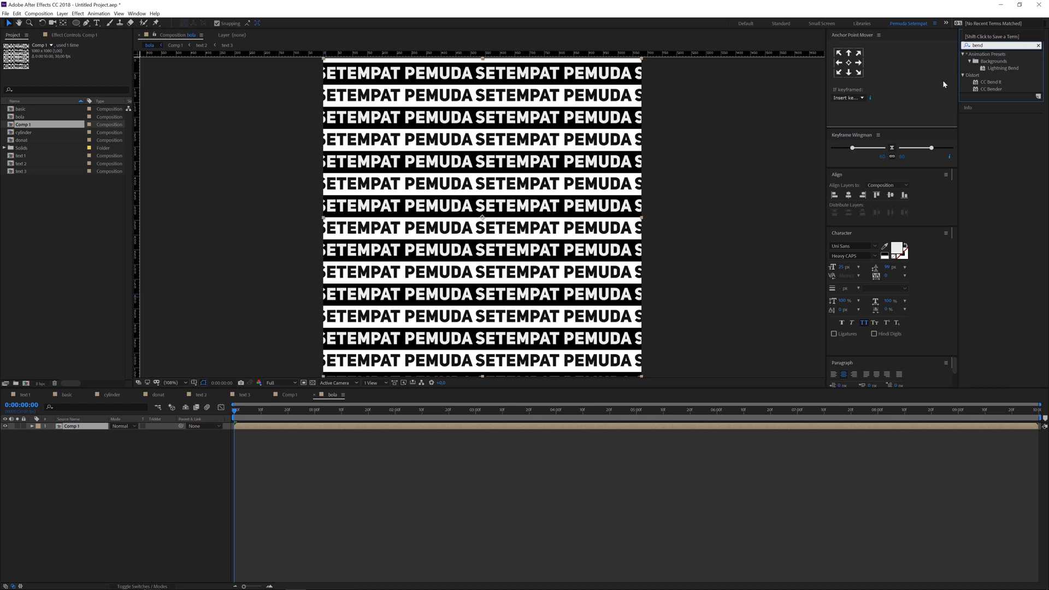
drag(990, 82, 548, 190)
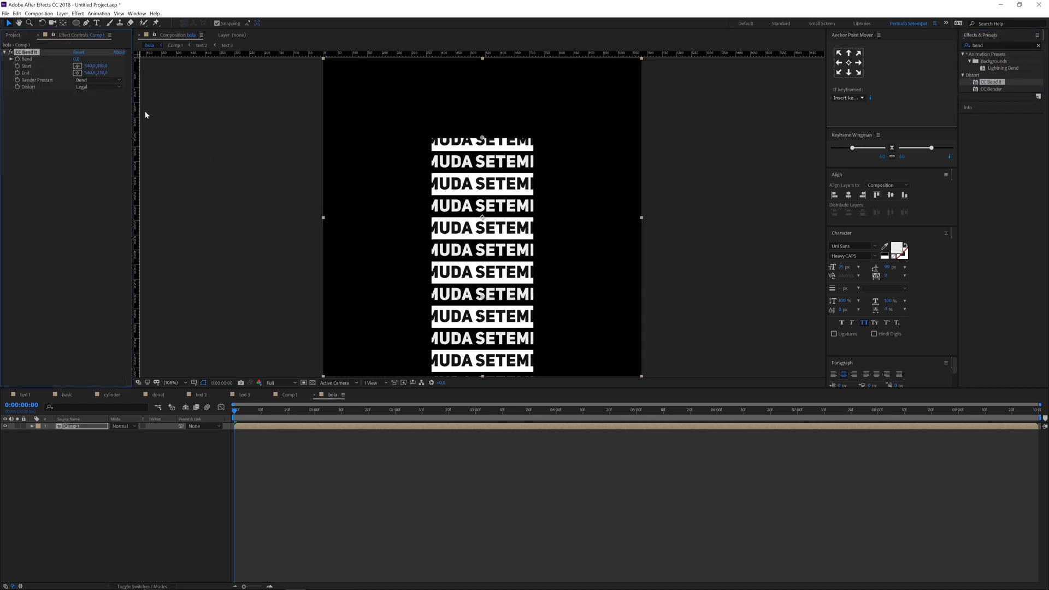
Increase CC Bend It's Bend to curl the text into a wheel, and adjust Start and End, with End at about 142, 89.
drag(76, 59, 500, 82)
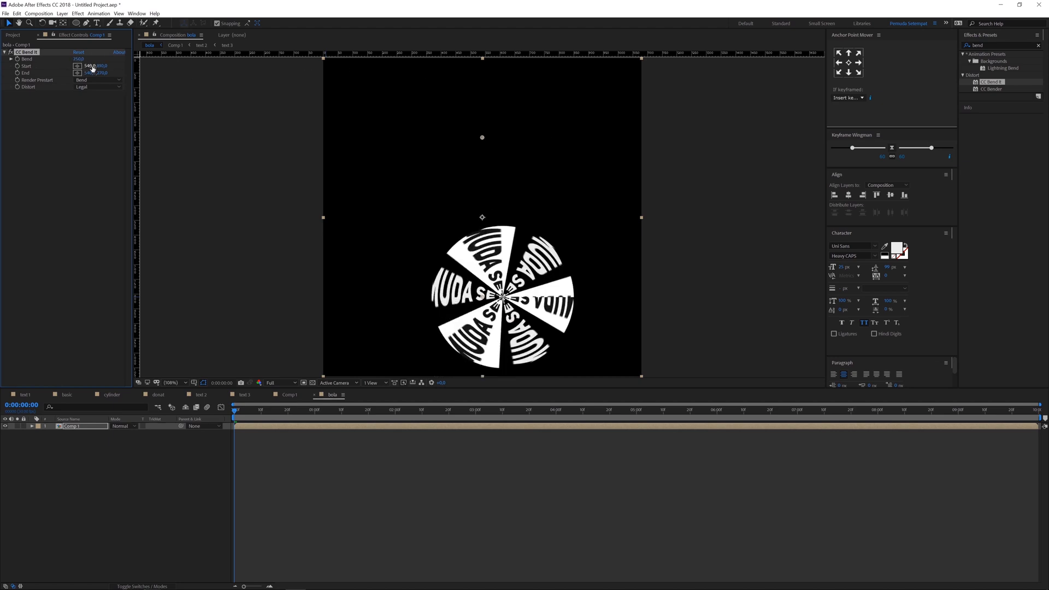
drag(90, 66, 129, 68)
mouse_move(80, 74)
mouse_down()
mouse_move(70, 75)
mouse_move(143, 73)
mouse_move(92, 76)
mouse_move(118, 79)
mouse_move(99, 68)
mouse_up()
drag(482, 137, 384, 72)
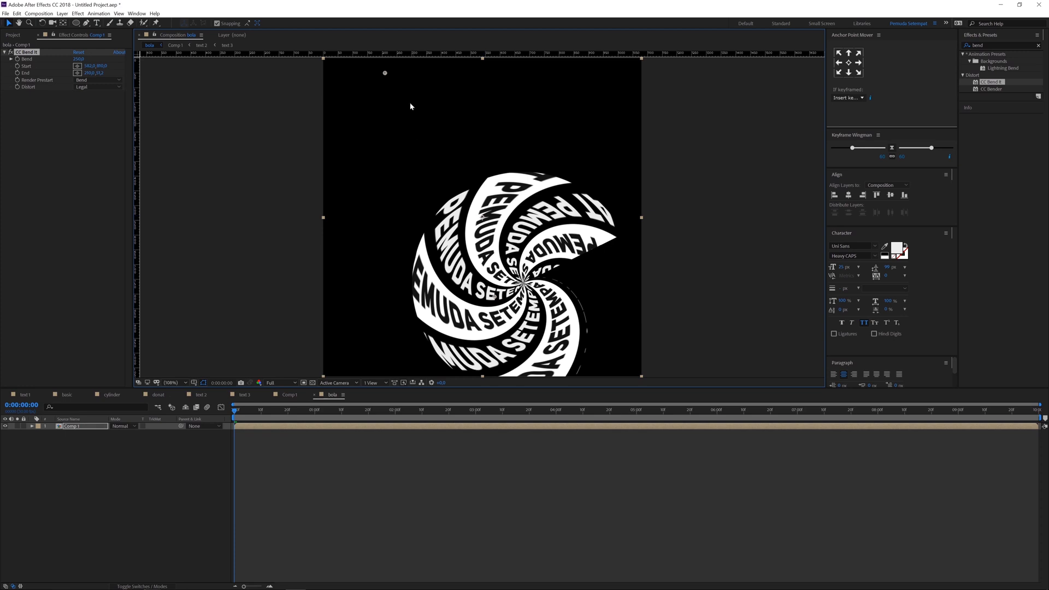
drag(385, 73, 365, 84)
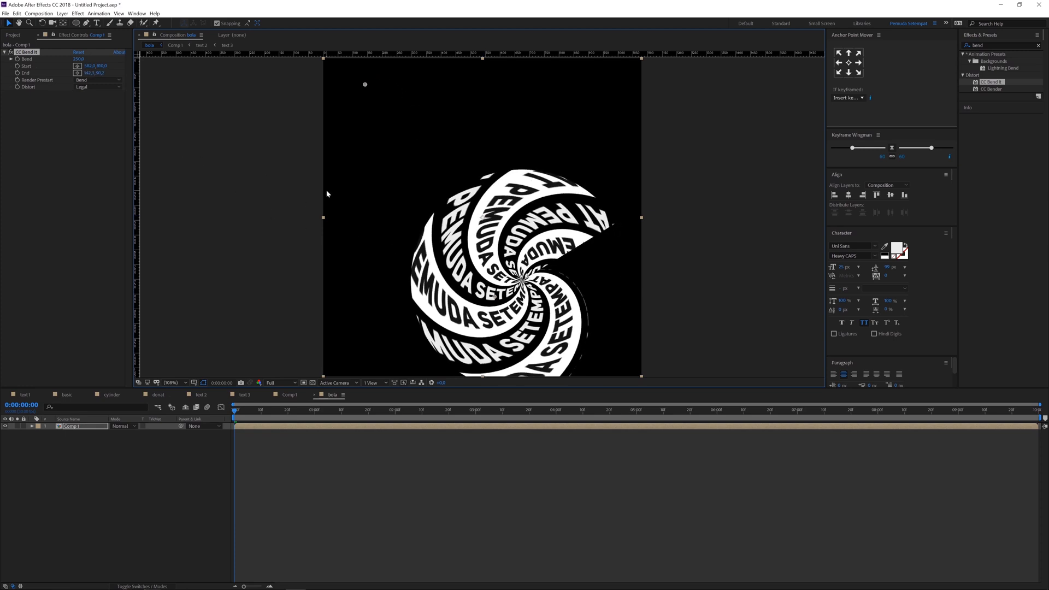
Set CC Bend It's Start to 510, 426.5 and its End to about 1409, 202 to form the spiral ball.
click(90, 66)
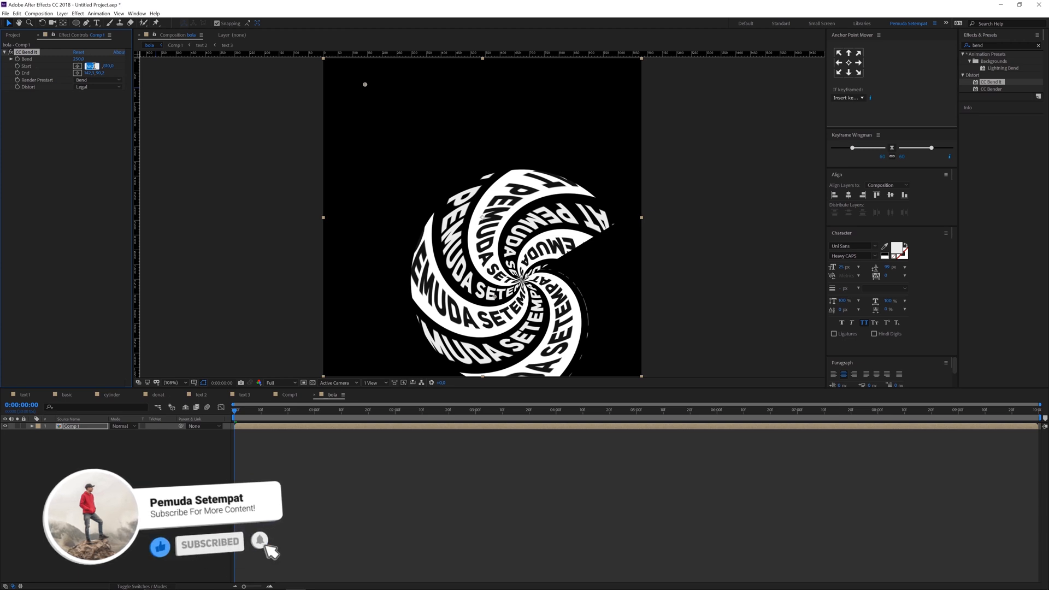
text(510)
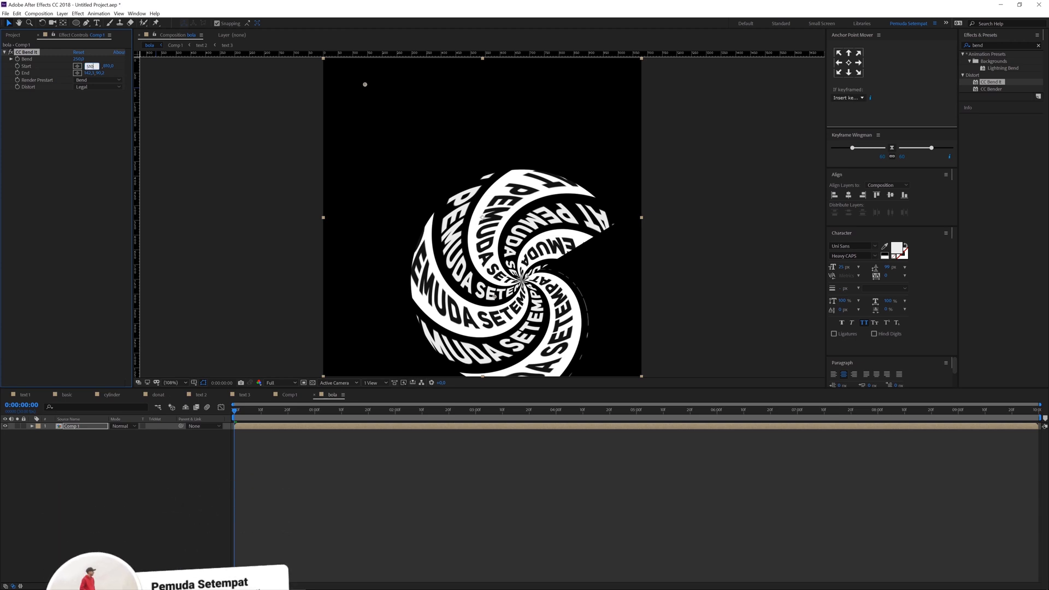
key(Tab)
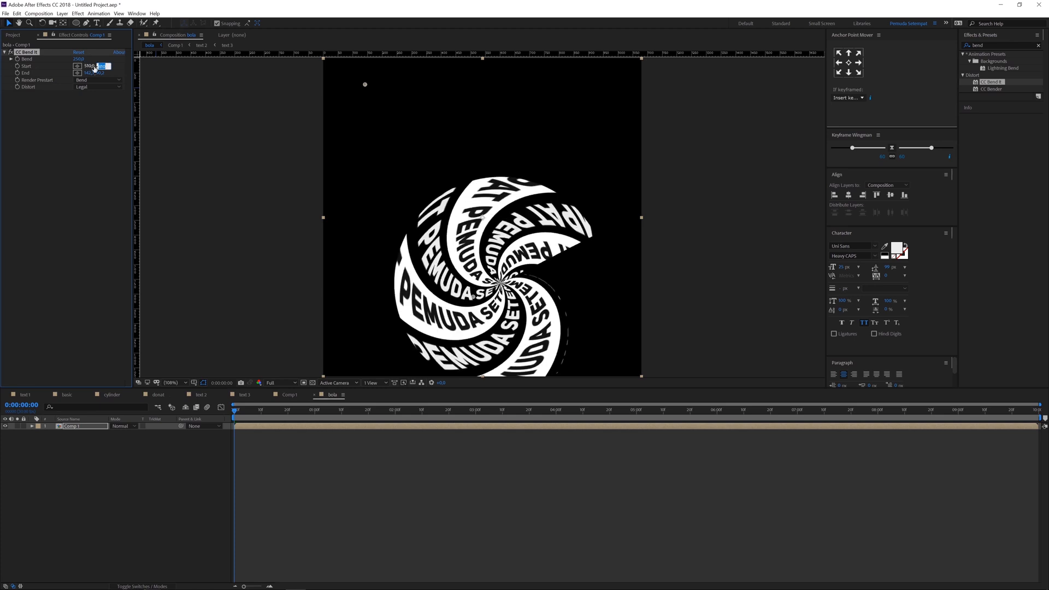
text(426,5)
key(Tab)
text(1)
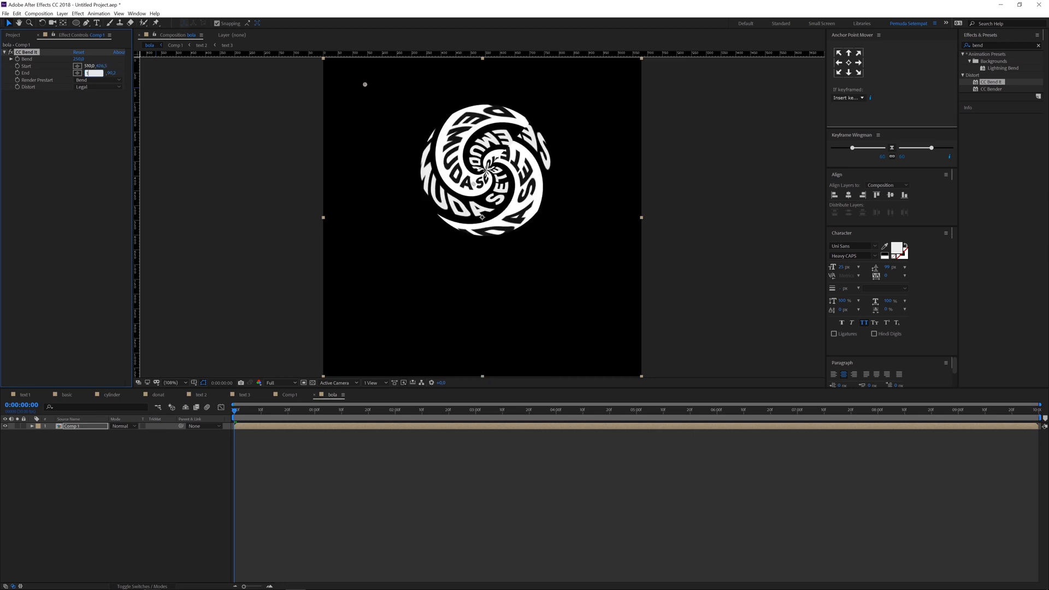
key(Tab)
text(202)
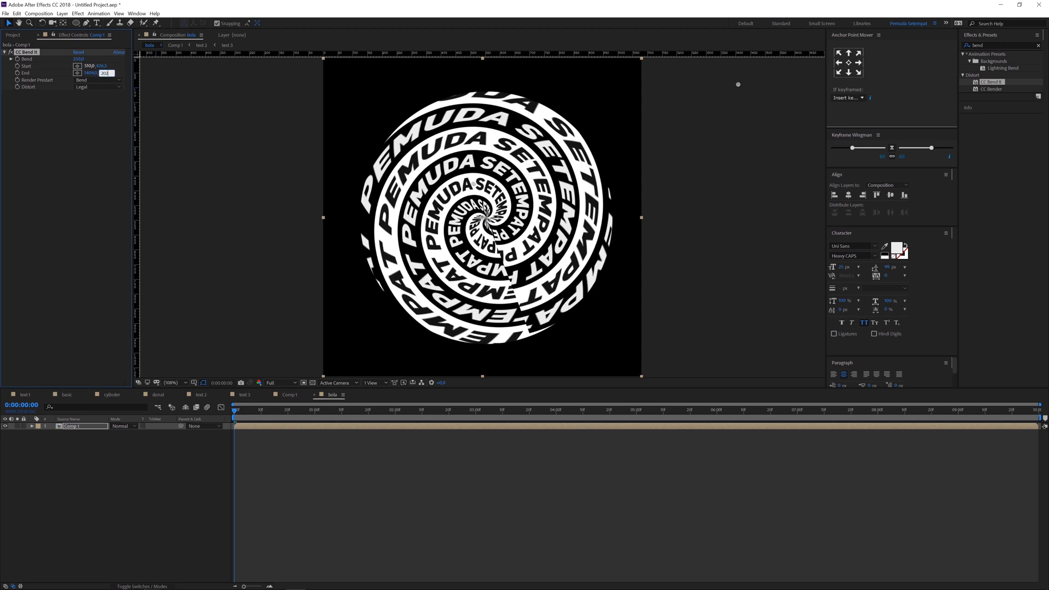
key(Return)
Fine-tune Start and End to tidy the spiral's seam, reducing Start's Y to about 390, and scrub the timeline to check the motion.
scroll(483, 224, up, 5)
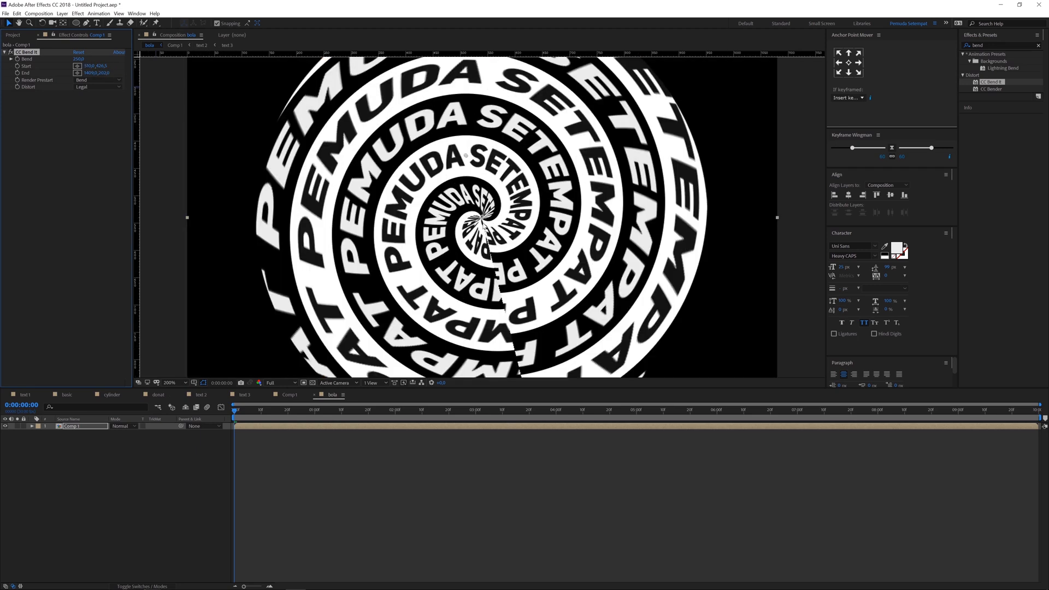
scroll(482, 229, up, 1)
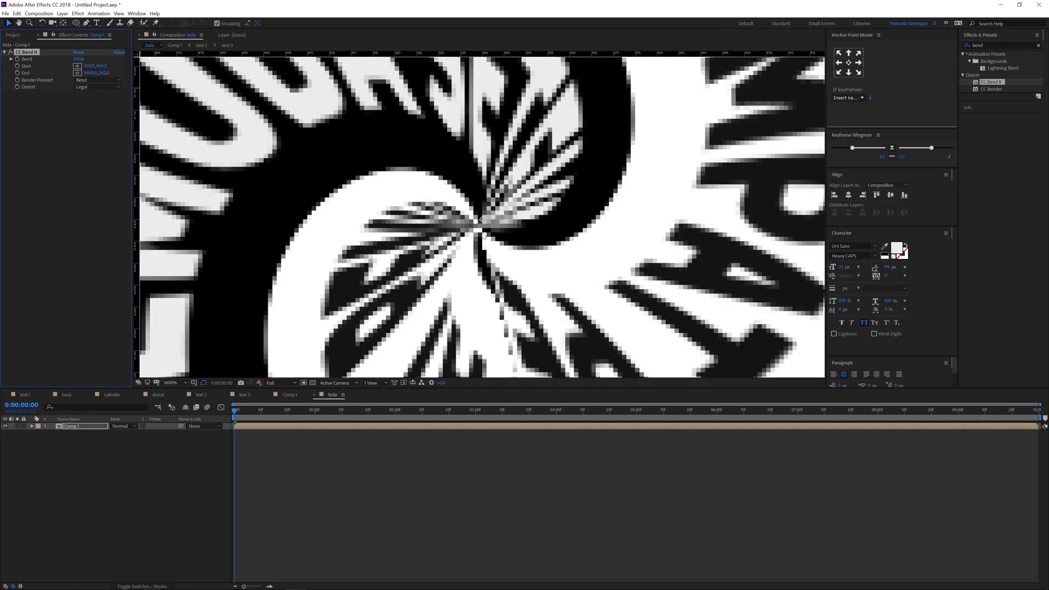
scroll(482, 230, down, 4)
scroll(484, 229, up, 3)
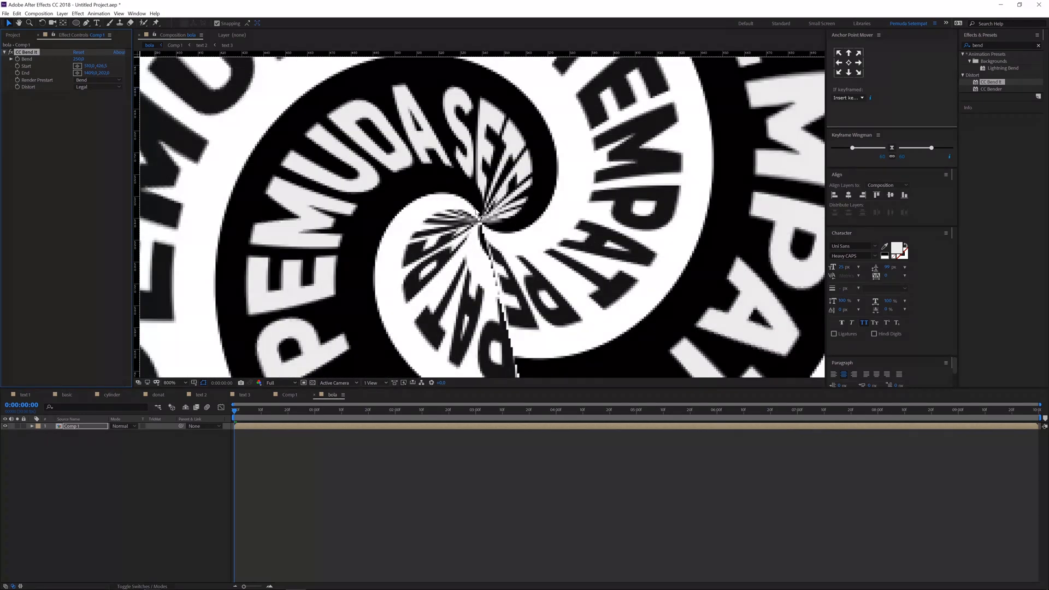
drag(100, 66, 102, 66)
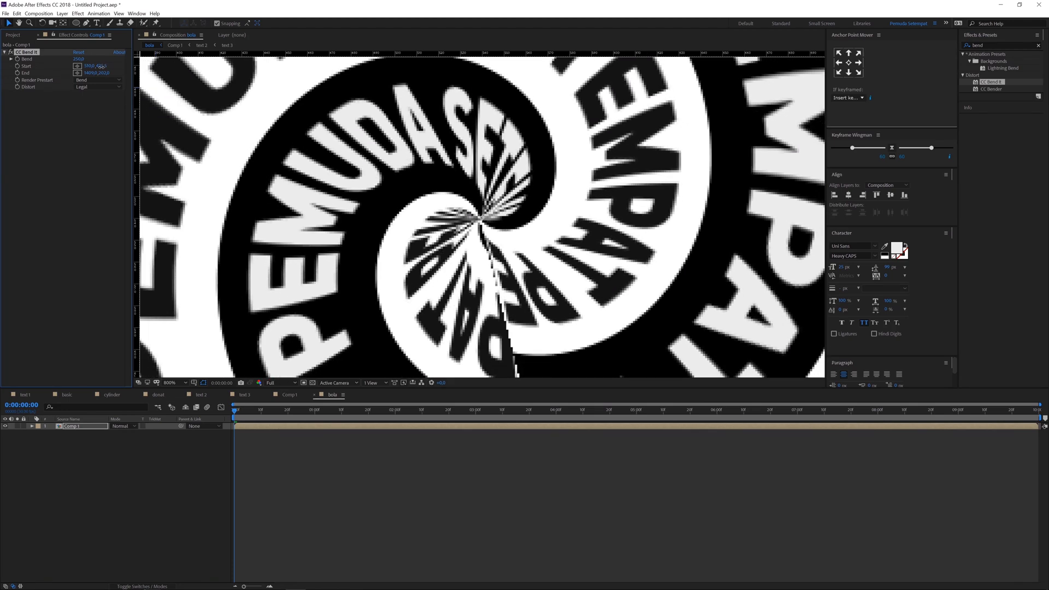
drag(102, 73, 104, 73)
key(shift+slash)
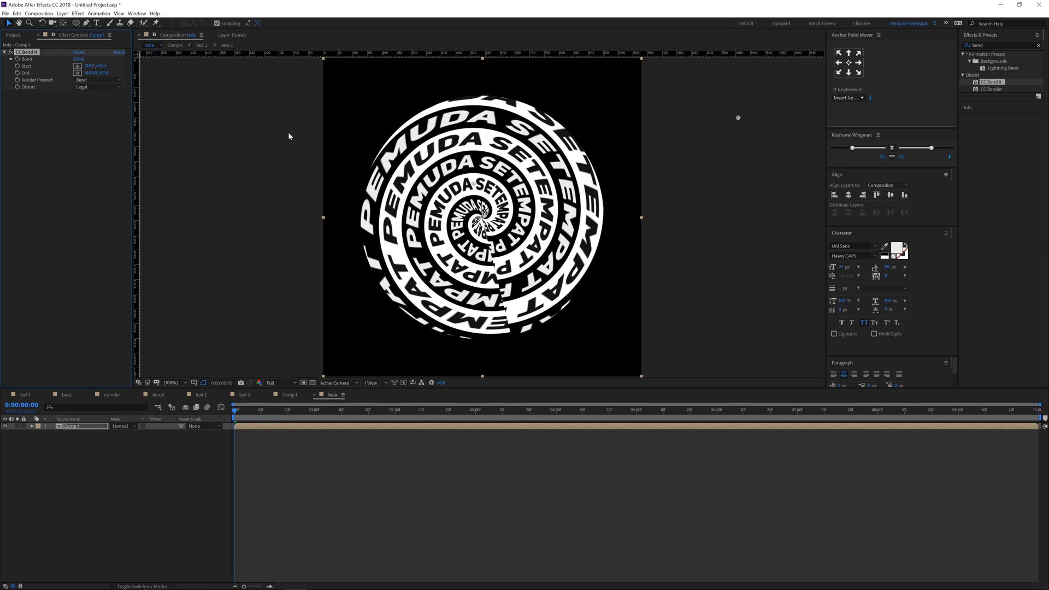
drag(102, 66, 89, 65)
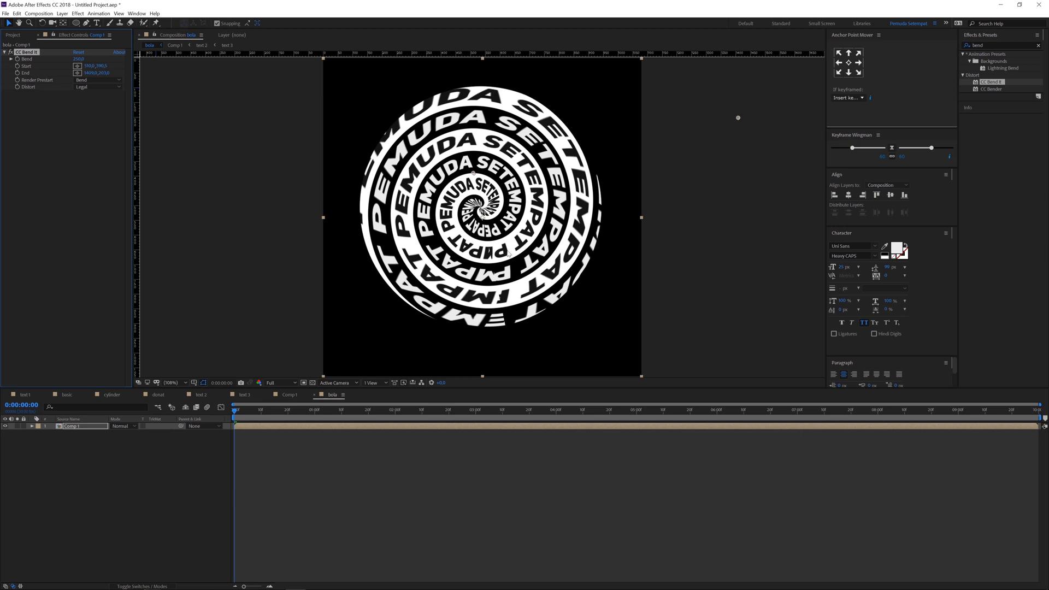
drag(103, 73, 98, 70)
drag(107, 71, 107, 71)
drag(256, 408, 336, 415)
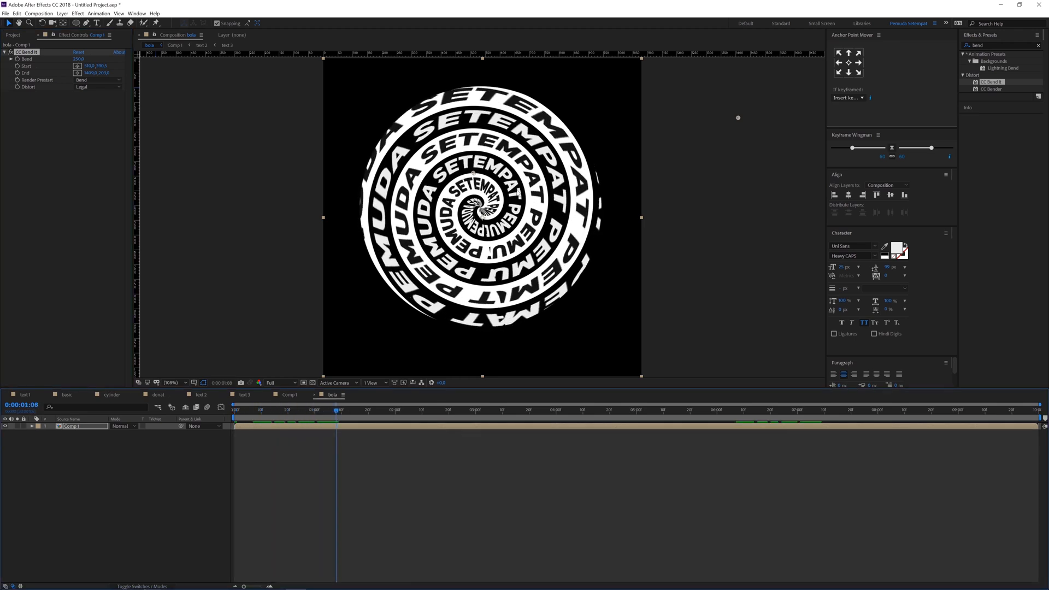
Show the title/action safe guides and move the "Comp 1" layer down so the spiral's centre meets the composition centre.
scroll(474, 223, up, 2)
scroll(478, 202, up, 2)
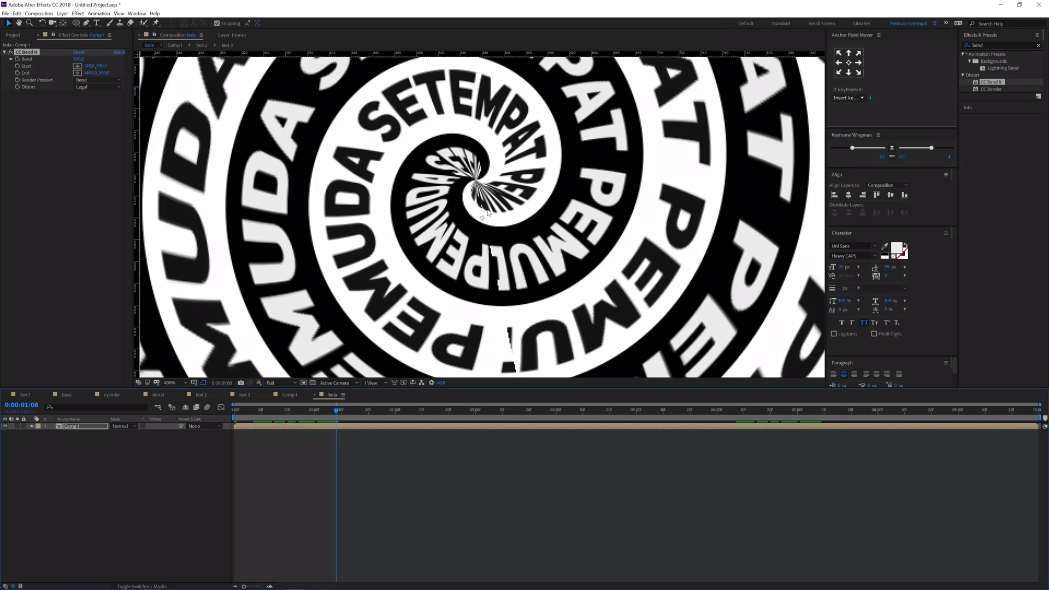
scroll(508, 193, down, 4)
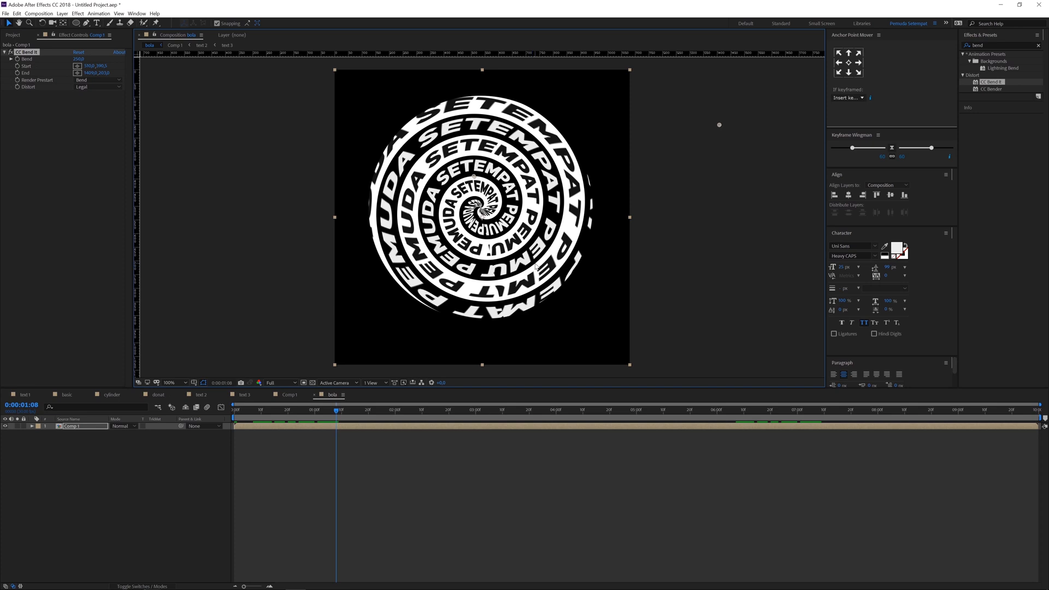
key(apostrophe)
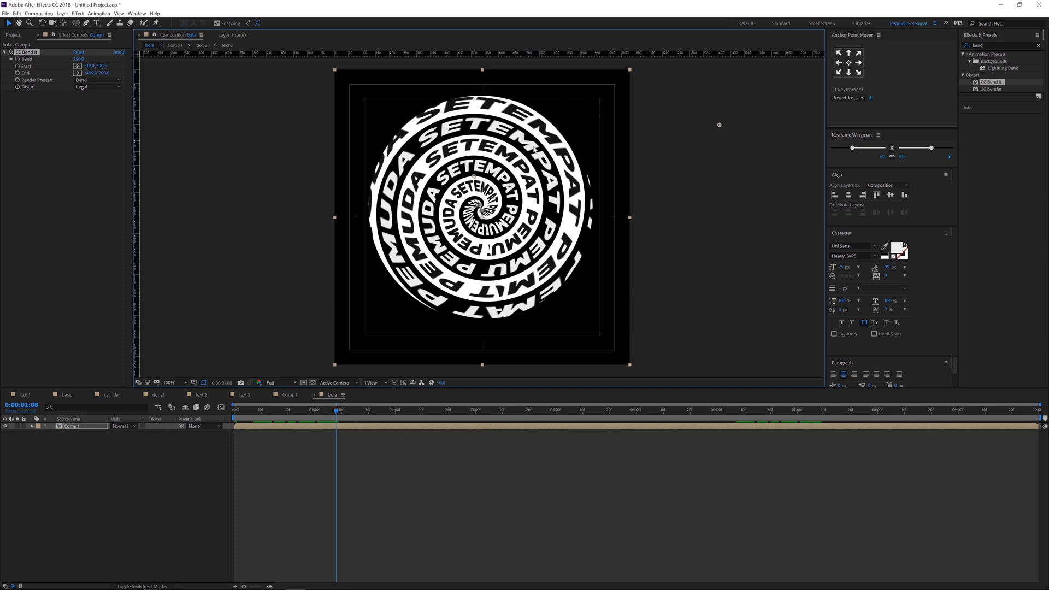
scroll(558, 207, up, 6)
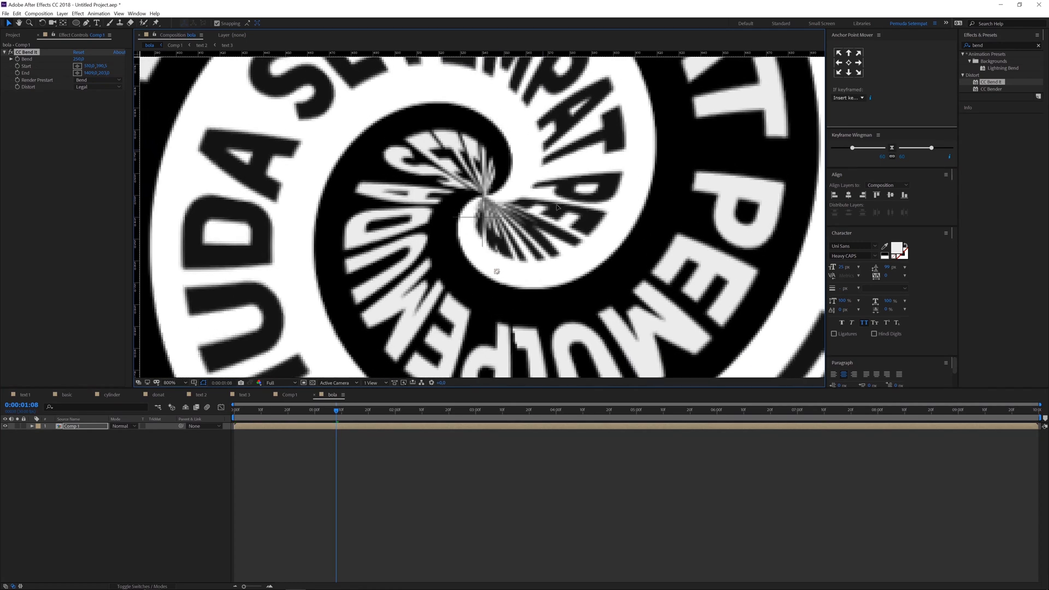
drag(556, 206, 556, 225)
scroll(557, 227, down, 4)
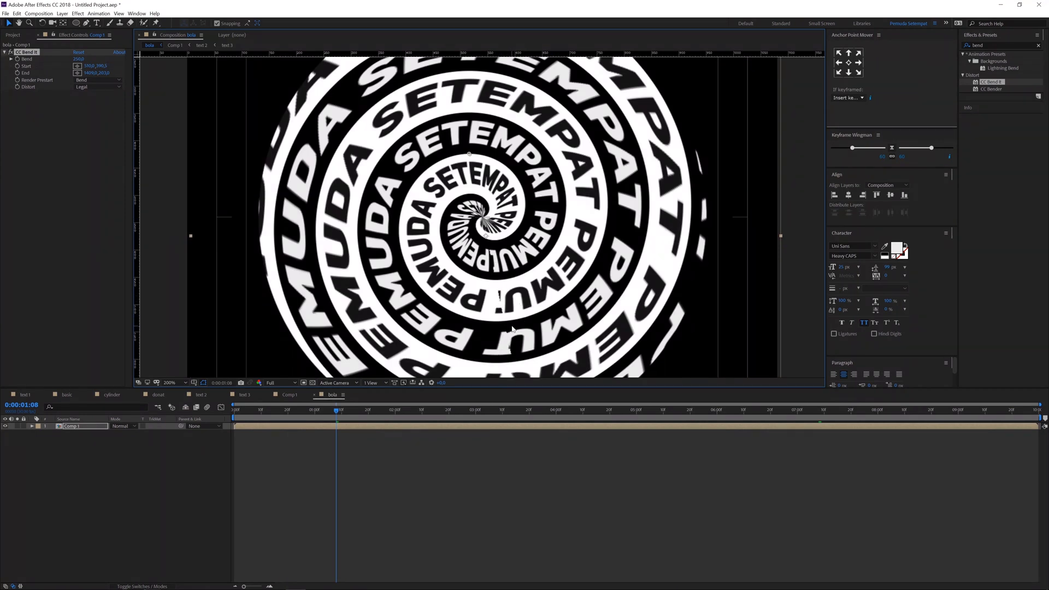
End the work area at 0:00:03:00, preview the rotating ball and deselect the layer.
key(shift+slash)
key(space)
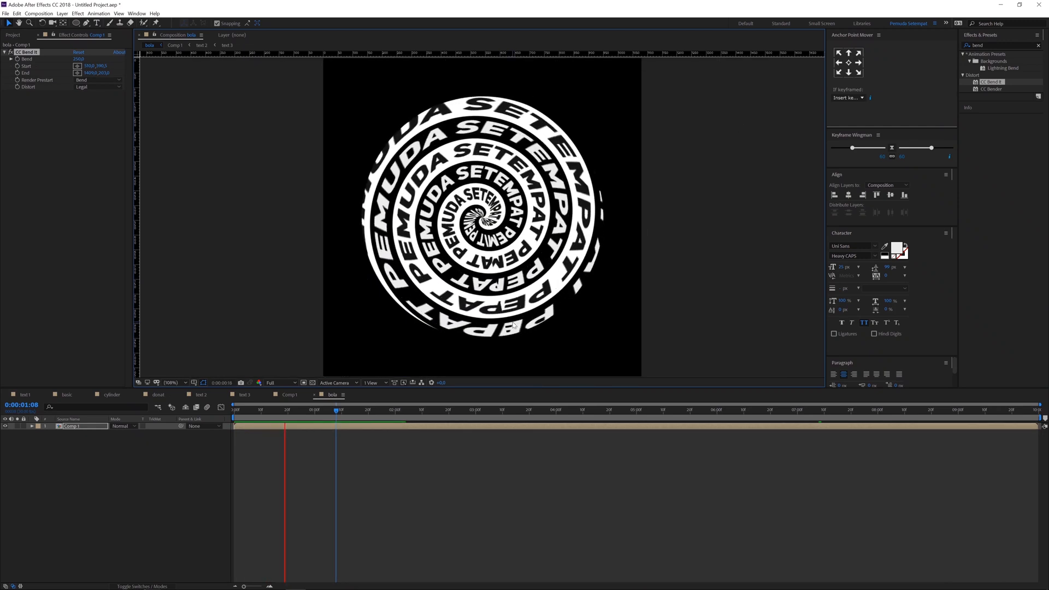
click(475, 409)
key(space)
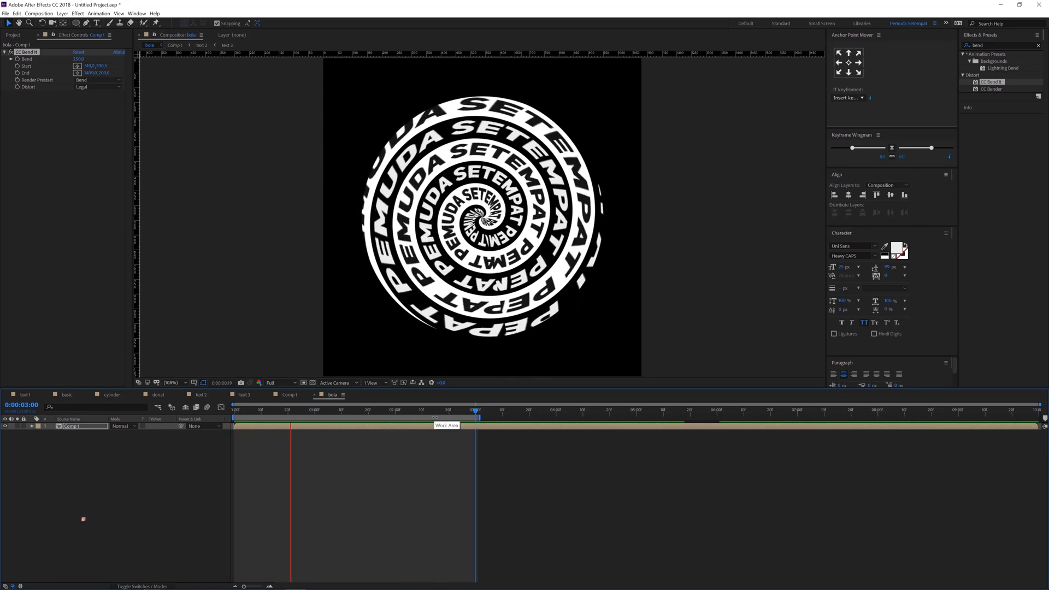
key(space)
click(362, 439)
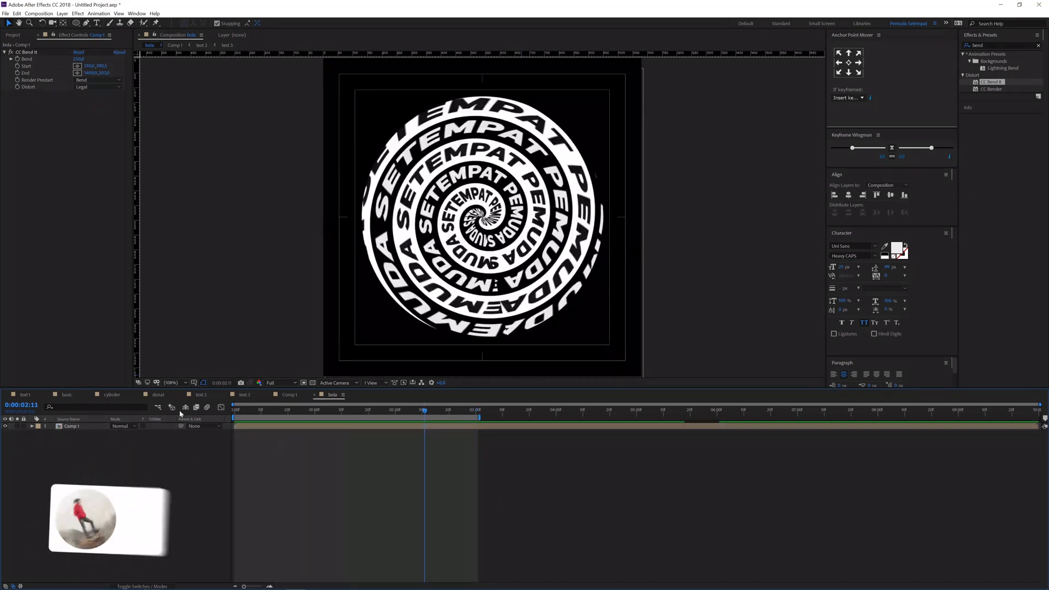
Create a composition-sized black ellipse shape layer and reduce its scale to 72%.
double_click(76, 24)
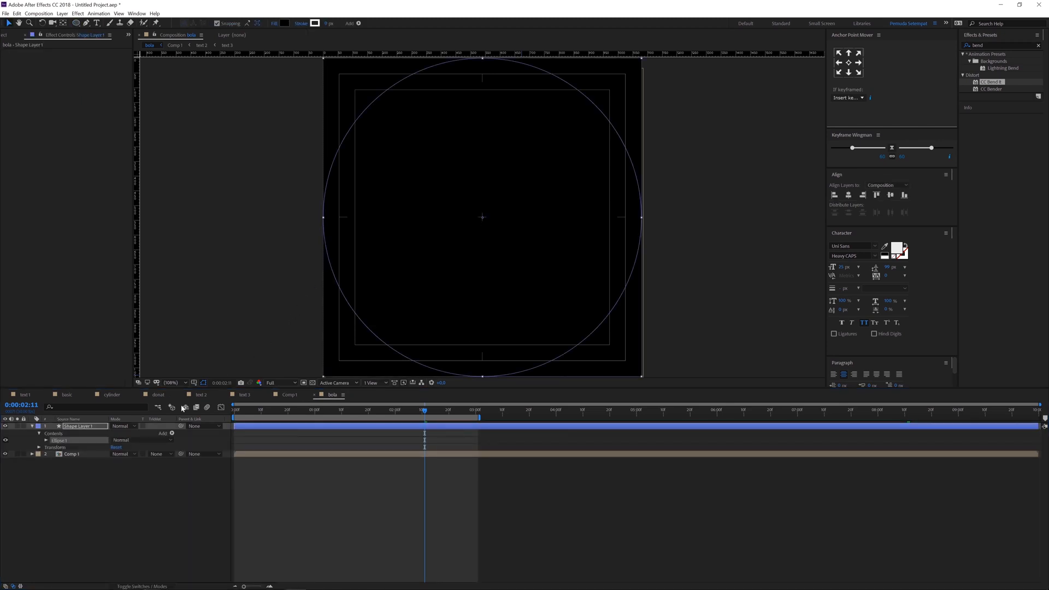
key(s)
drag(131, 433, 123, 435)
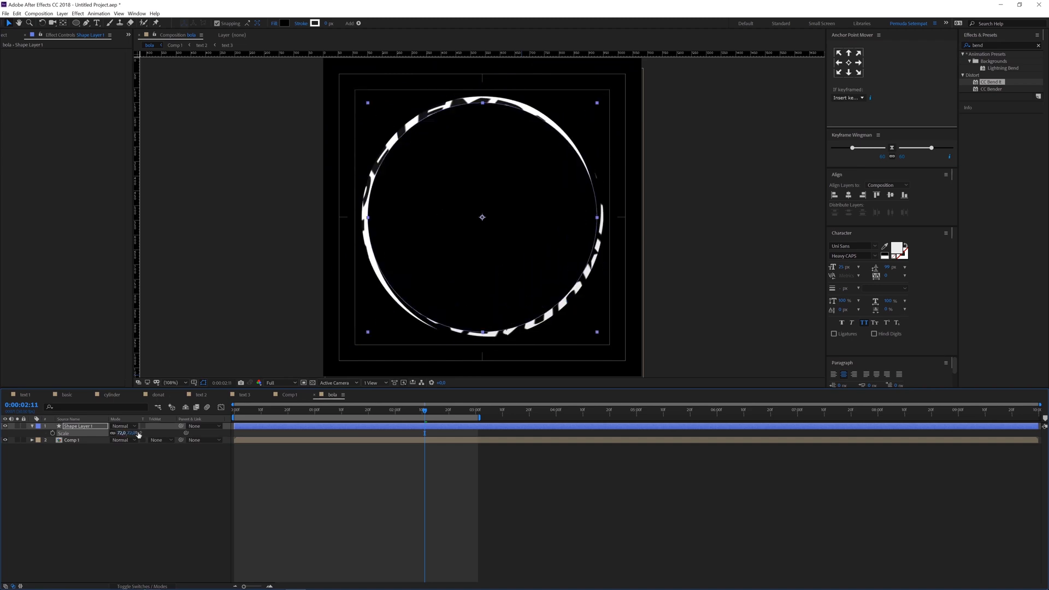
Find the Fast Box Blur effect, apply it to the ellipse shape layer and set Blur Radius to 20.
double_click(994, 45)
text(fast)
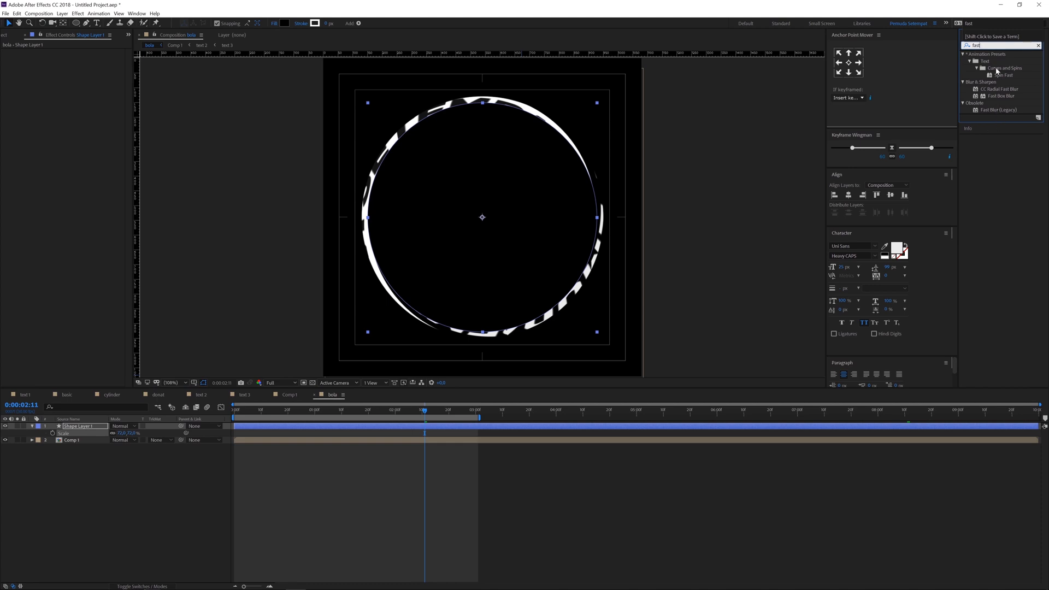
drag(1002, 95, 143, 72)
drag(76, 59, 83, 59)
click(78, 59)
text(20)
key(Return)
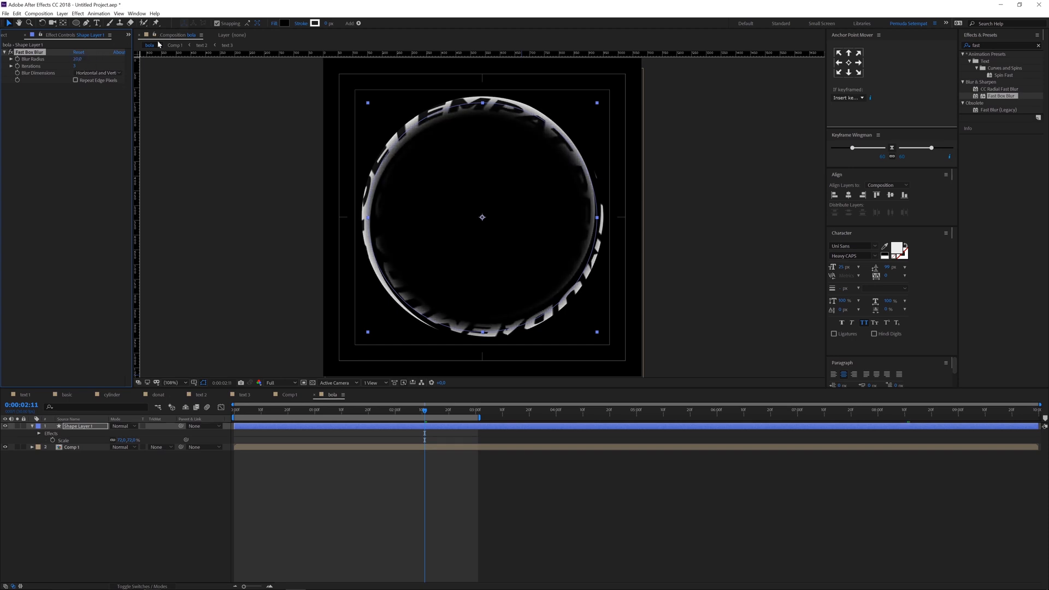
Add an elliptical mask to the shape layer, shrink it to a small centred circle and set its mode to Subtract.
click(77, 24)
click(192, 23)
double_click(77, 24)
key(v)
double_click(483, 104)
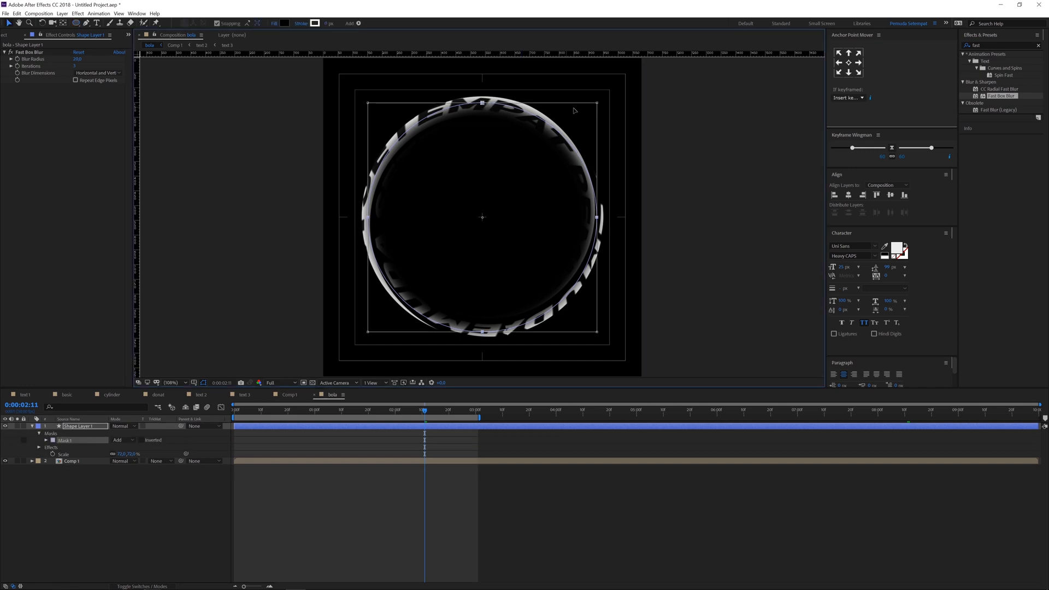
drag(597, 102, 512, 169)
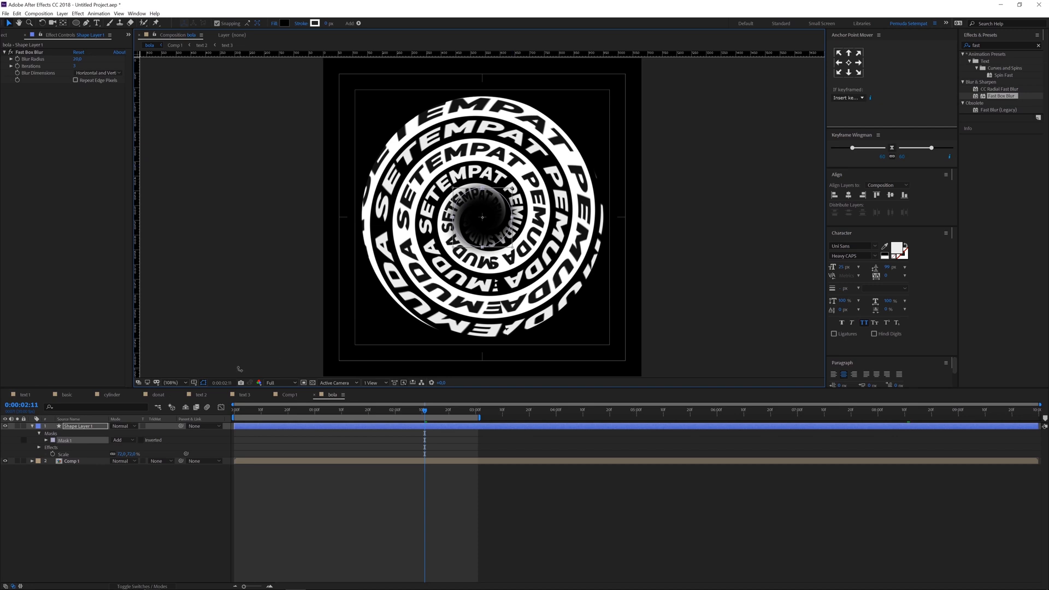
click(131, 440)
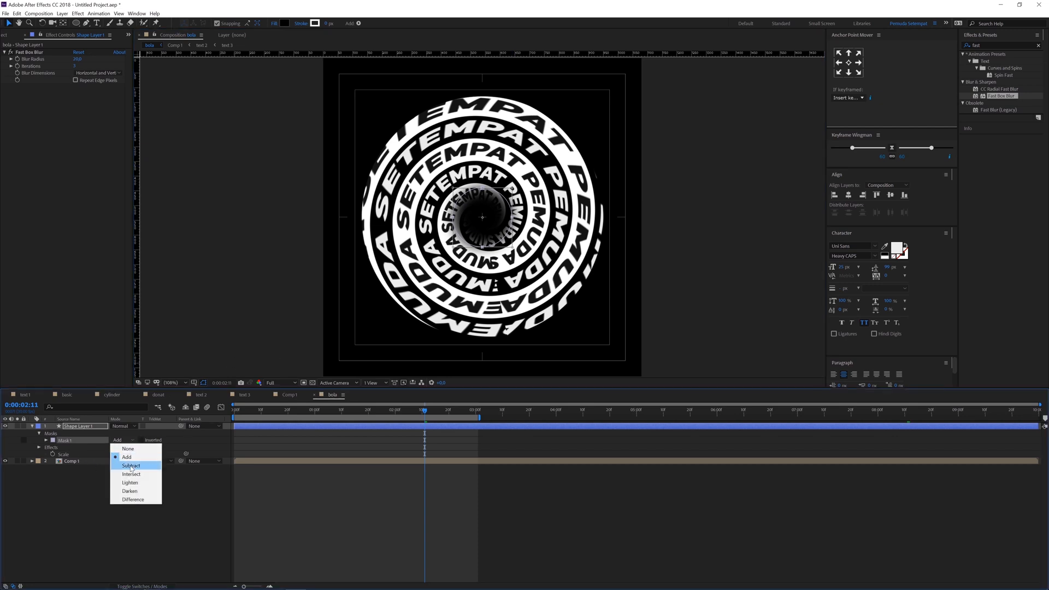
click(131, 466)
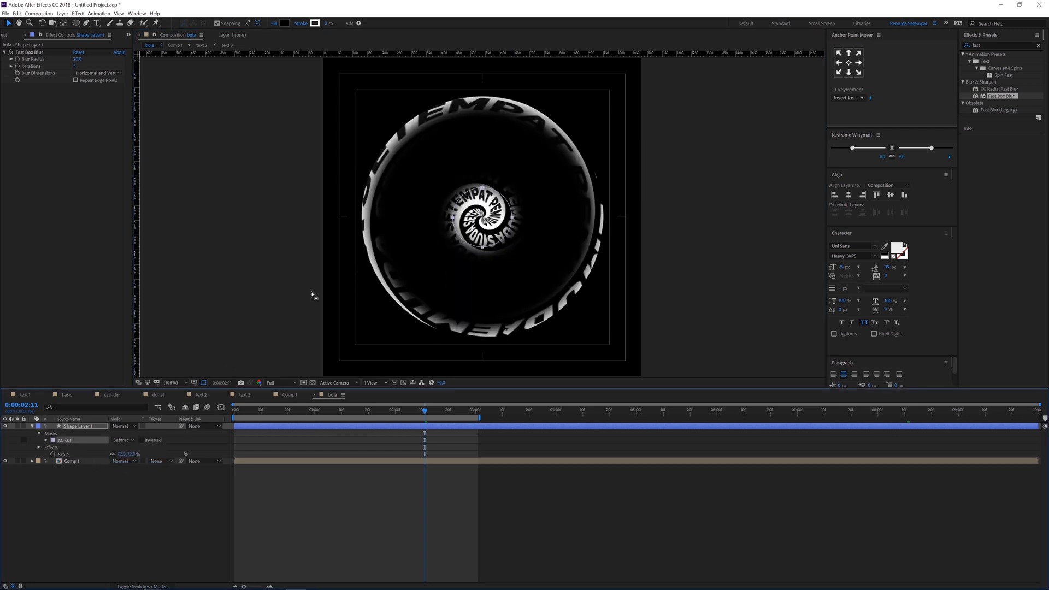
Set the shape layer's scale to 74% and shrink its central mask slightly around the spiral's core.
click(77, 427)
key(s)
key(s)
drag(135, 433, 135, 432)
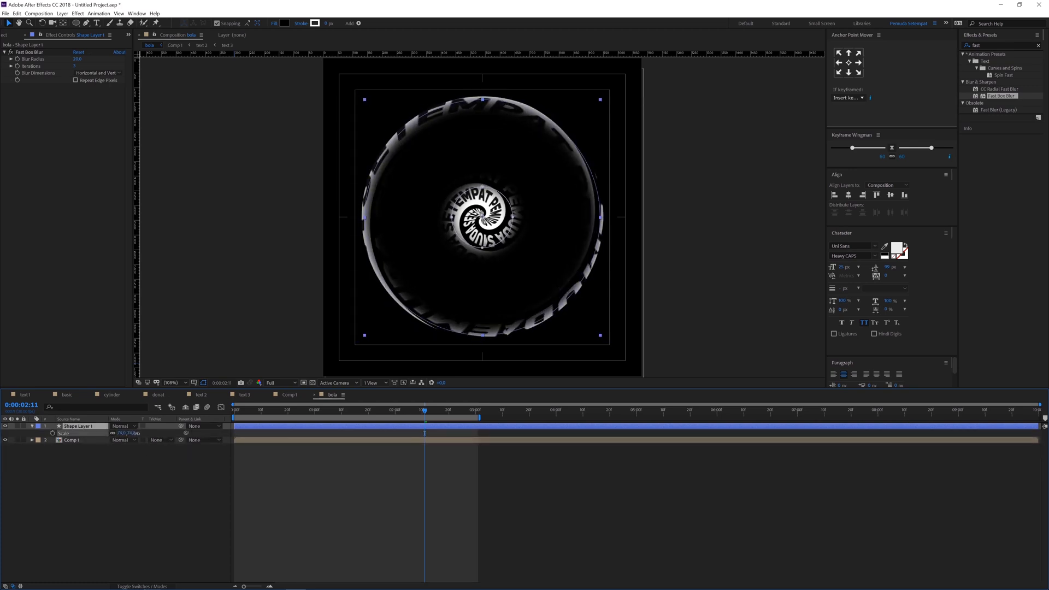
click(137, 434)
double_click(483, 186)
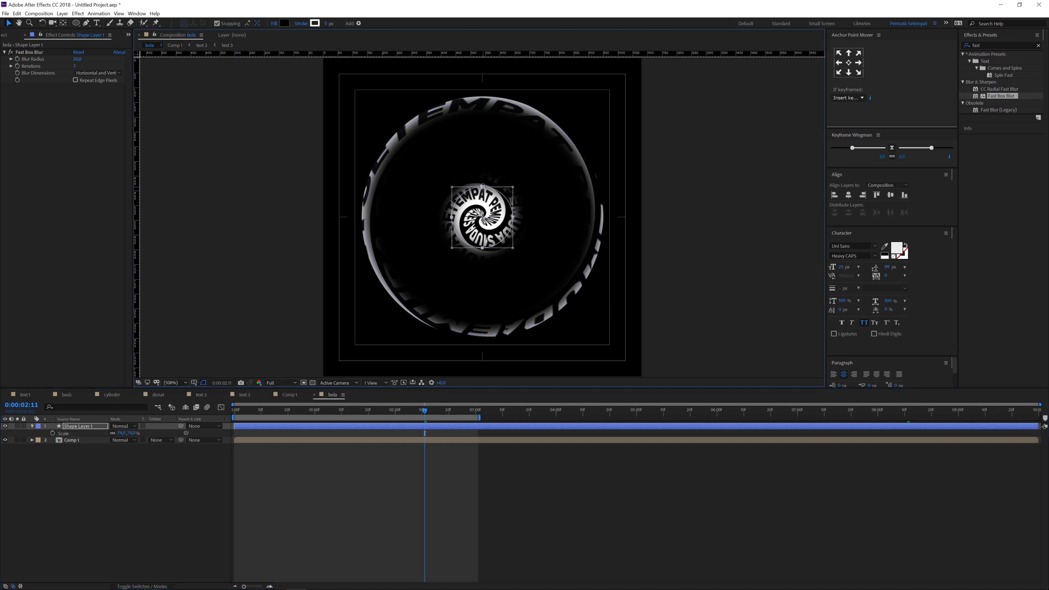
drag(514, 186, 506, 194)
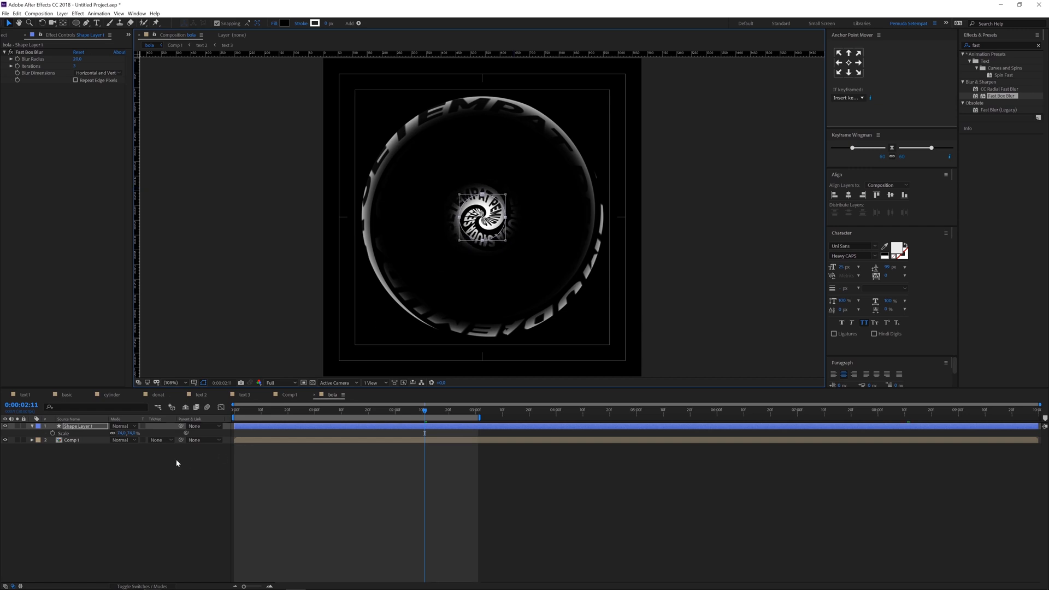
Set the "Comp 1" layer's track matte to Alpha Matte "Shape Layer 1" and turn on the transparency grid.
click(74, 440)
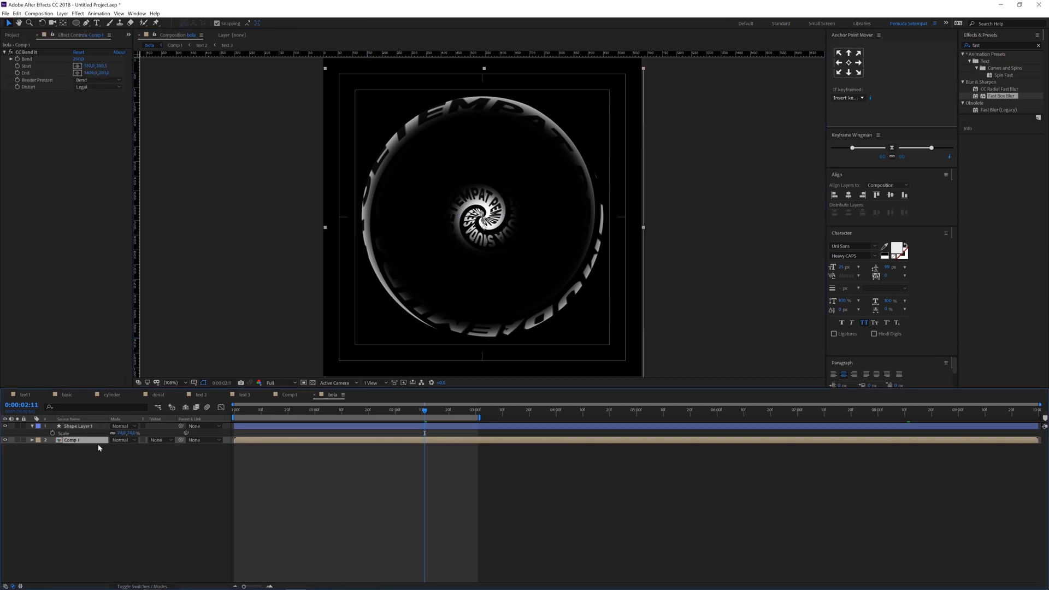
click(154, 440)
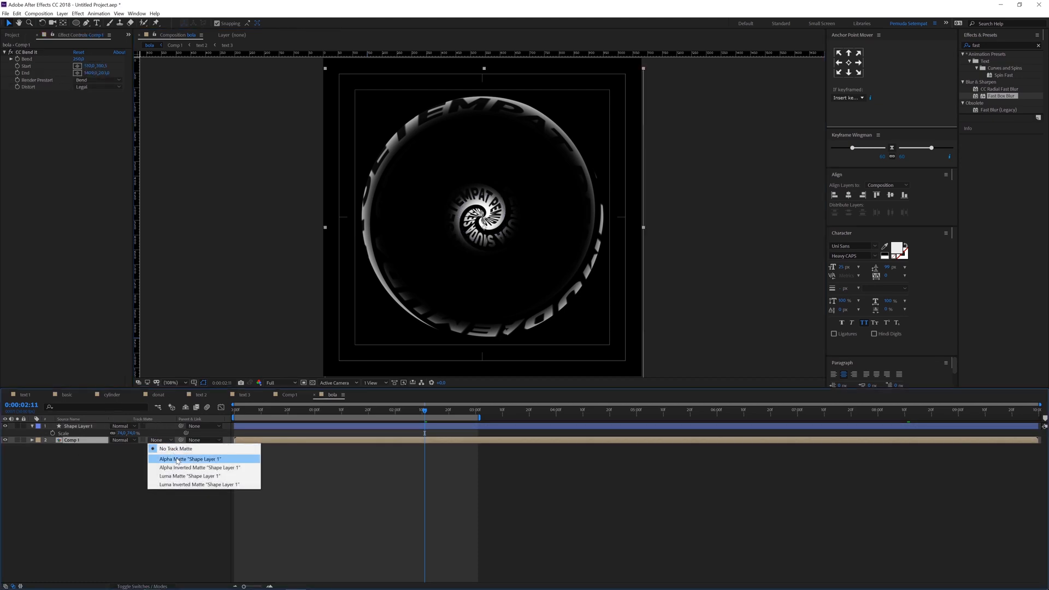
click(175, 457)
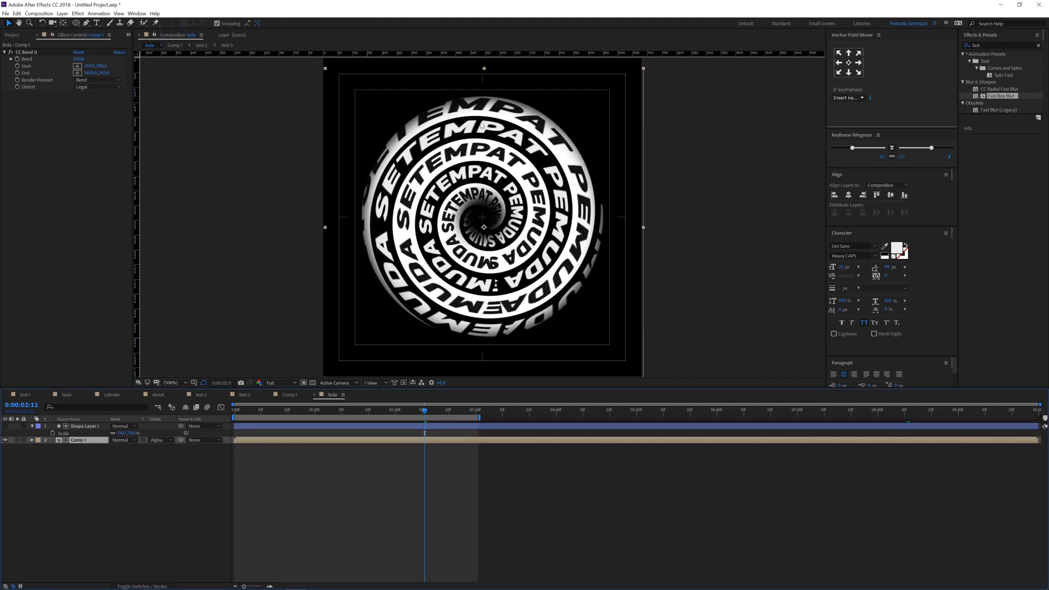
click(119, 486)
click(312, 383)
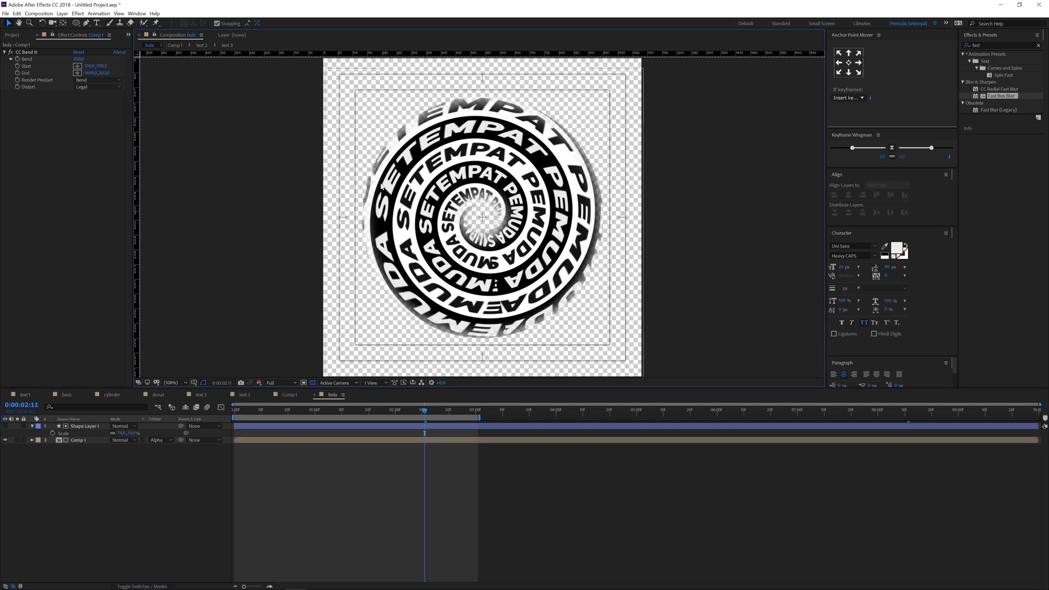
Add a black solid to the "bola" composition and move it beneath the "Comp 1" layer.
click(145, 467)
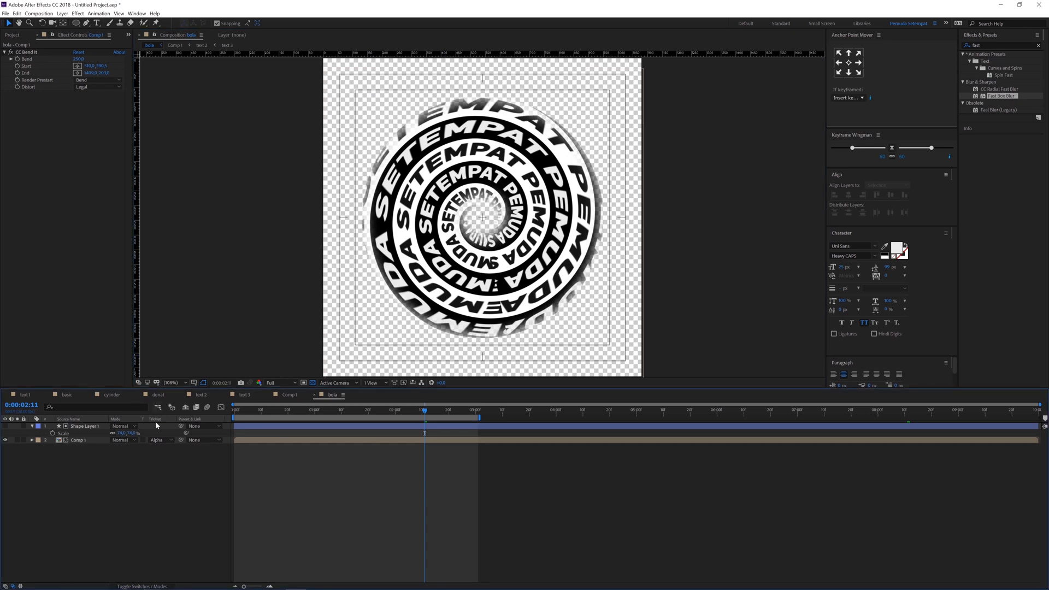
key(ctrl+y)
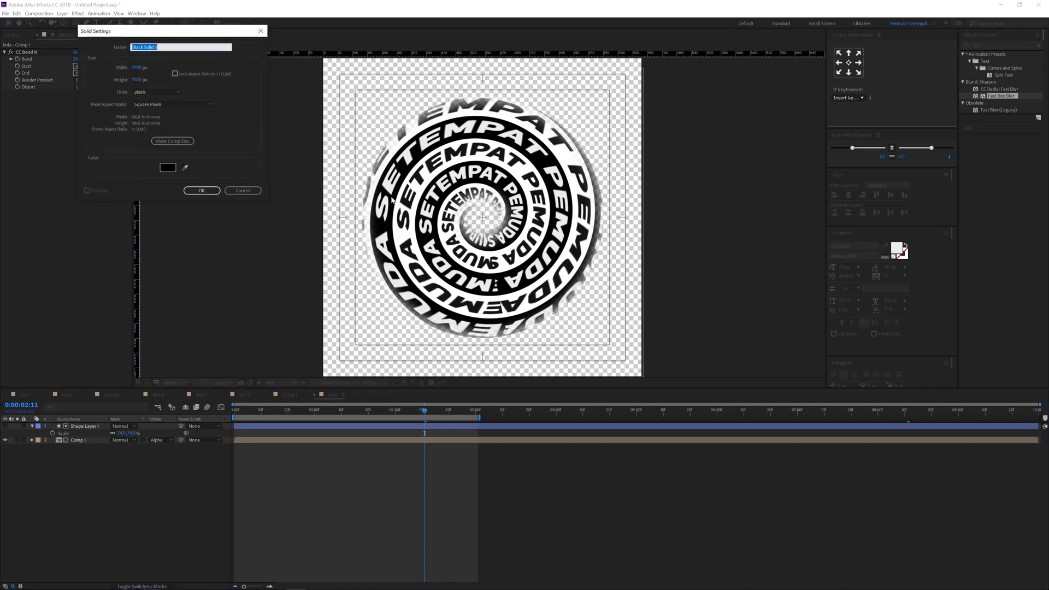
click(202, 190)
drag(76, 426, 67, 449)
Set the black solid's track matte to Alpha Matte "Comp 1", make the "Comp 1" layer visible again and preview the ball.
click(154, 446)
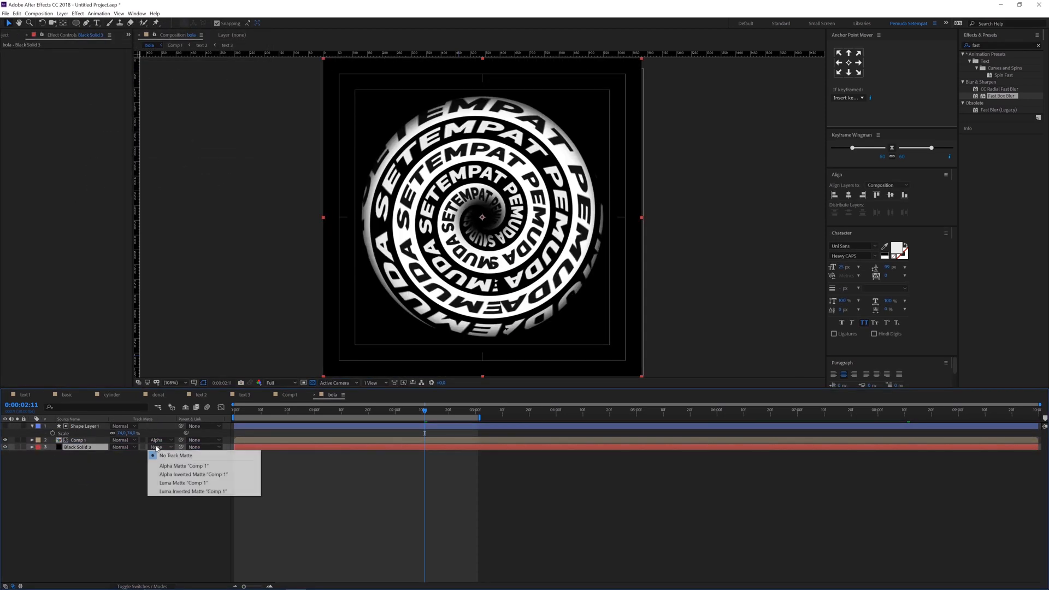
click(181, 466)
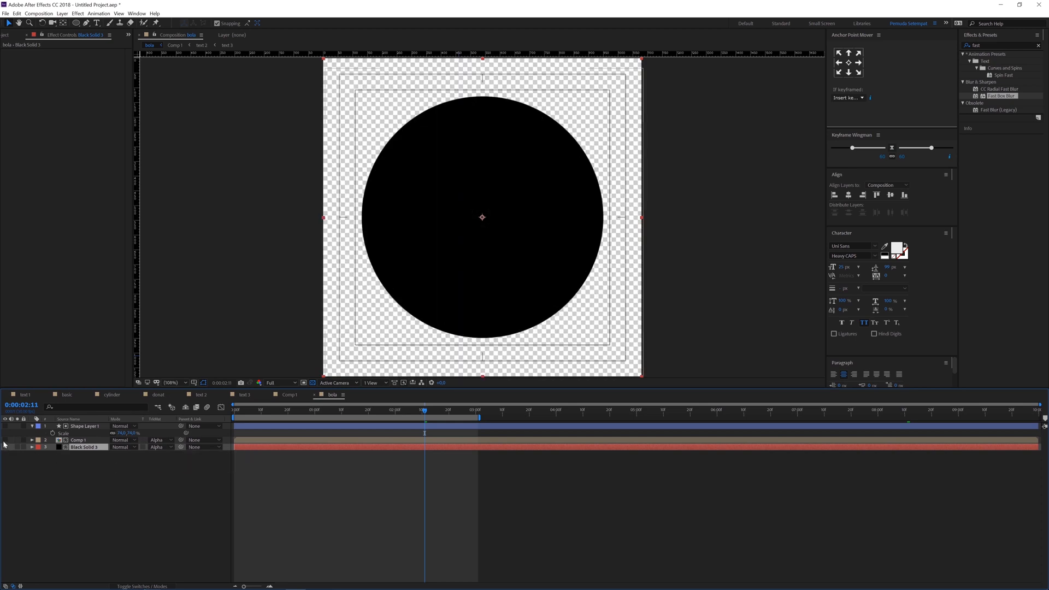
click(80, 440)
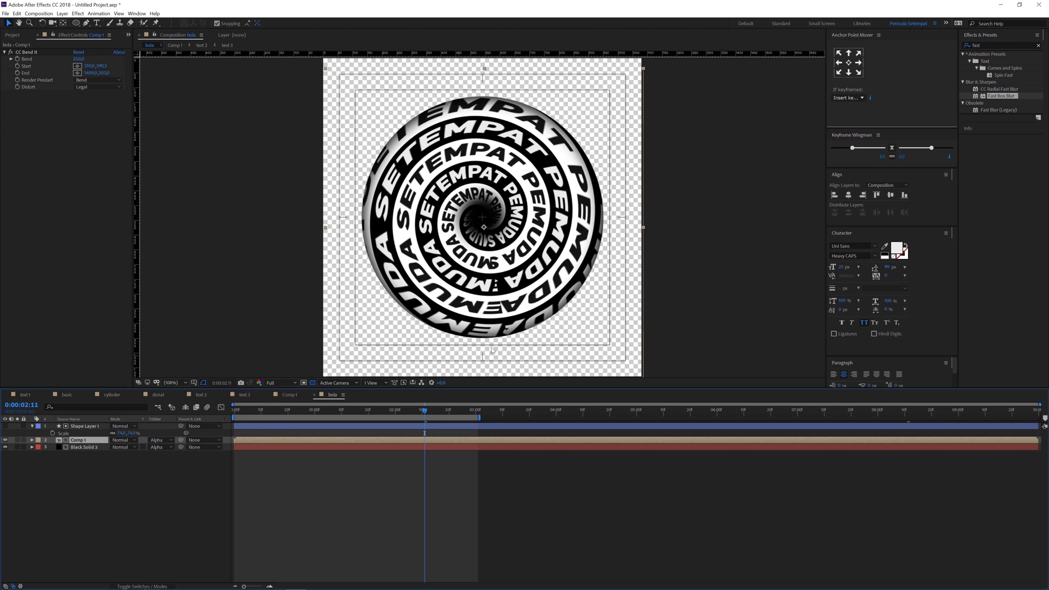
key(space)
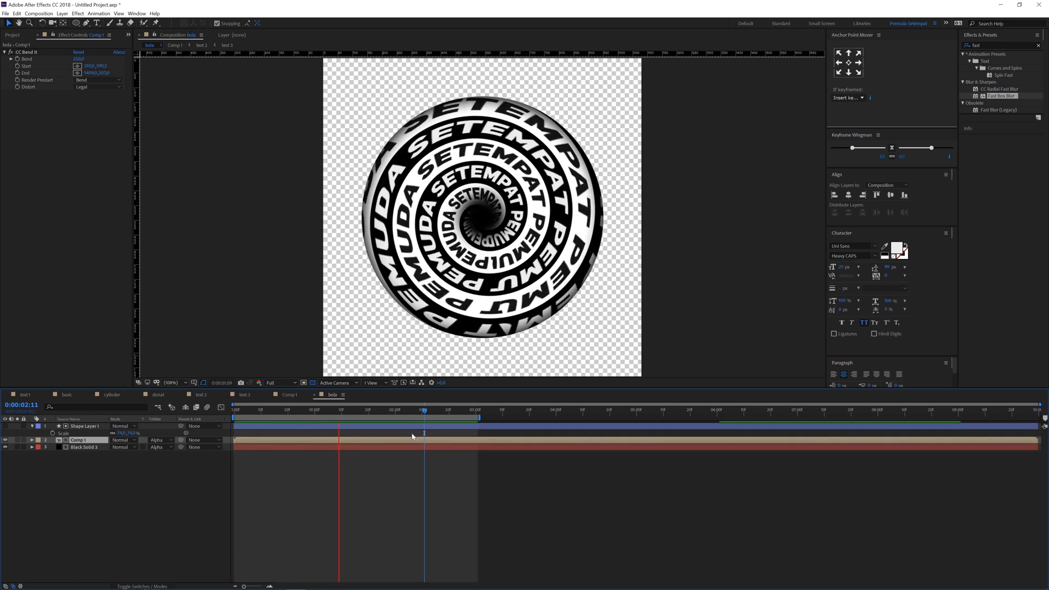
key(space)
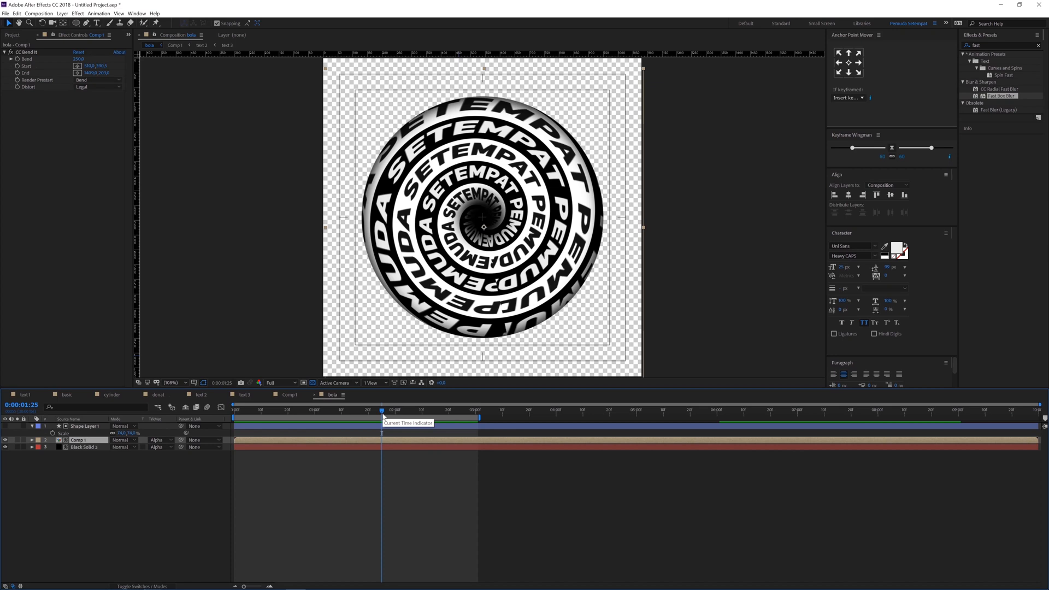
Create a composition named "final" and add the "donat" composition to it with "bola" on top.
key(ctrl+n)
text(final)
key(Return)
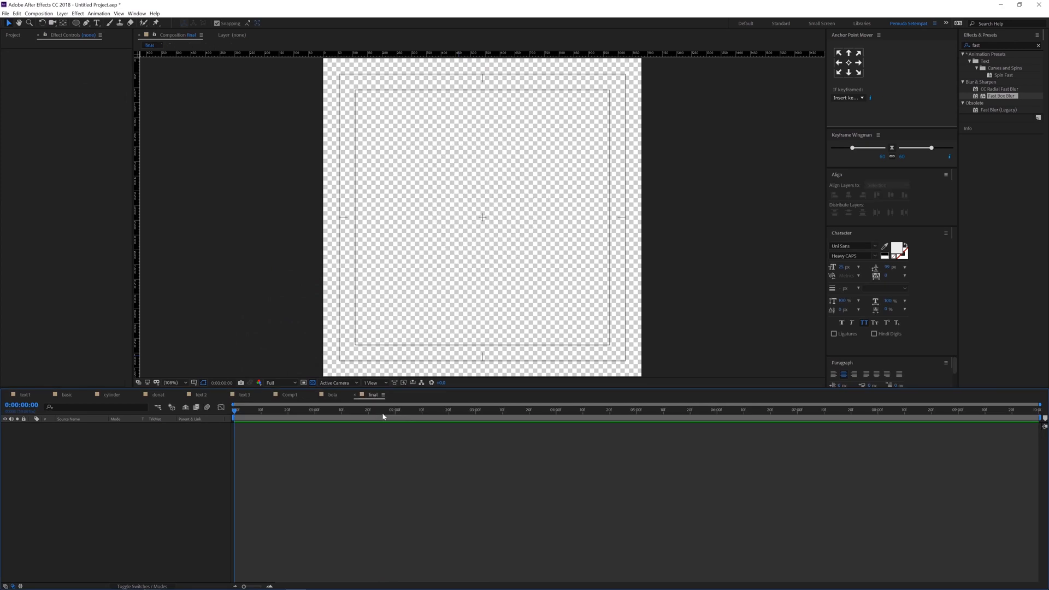
click(13, 36)
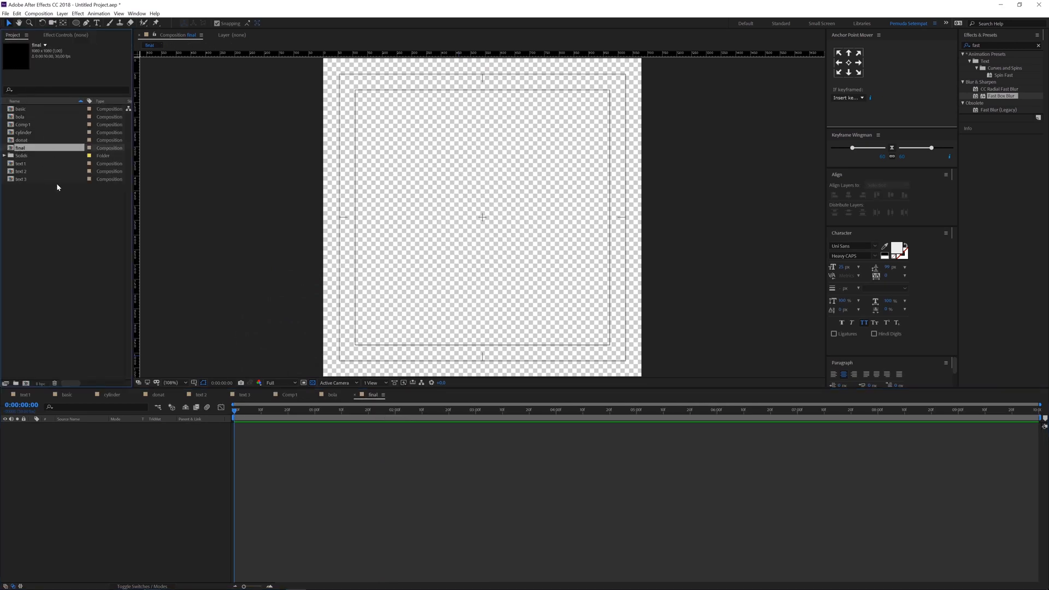
drag(22, 140, 89, 445)
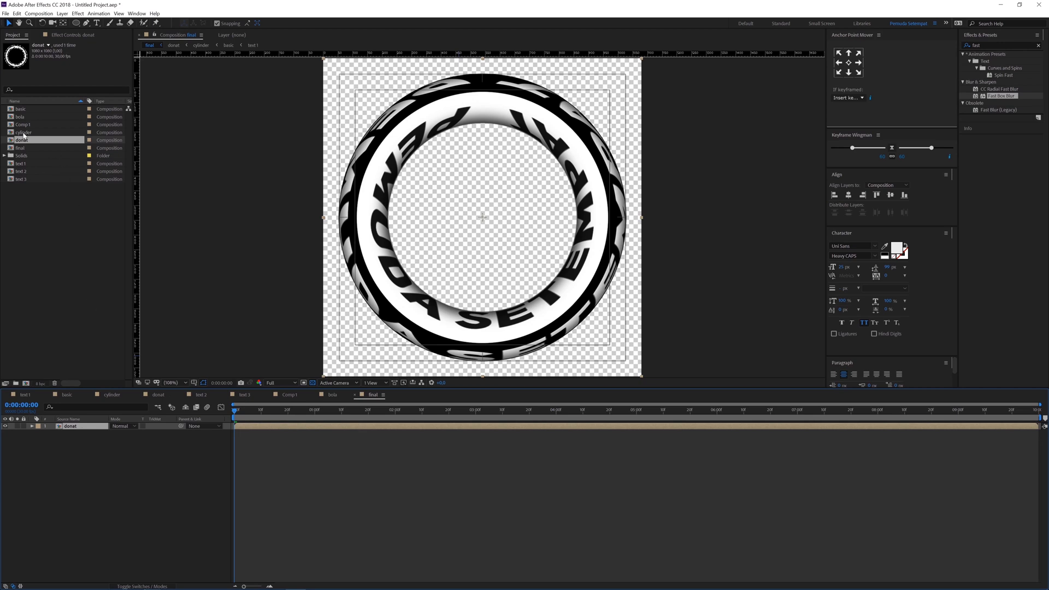
drag(21, 117, 108, 421)
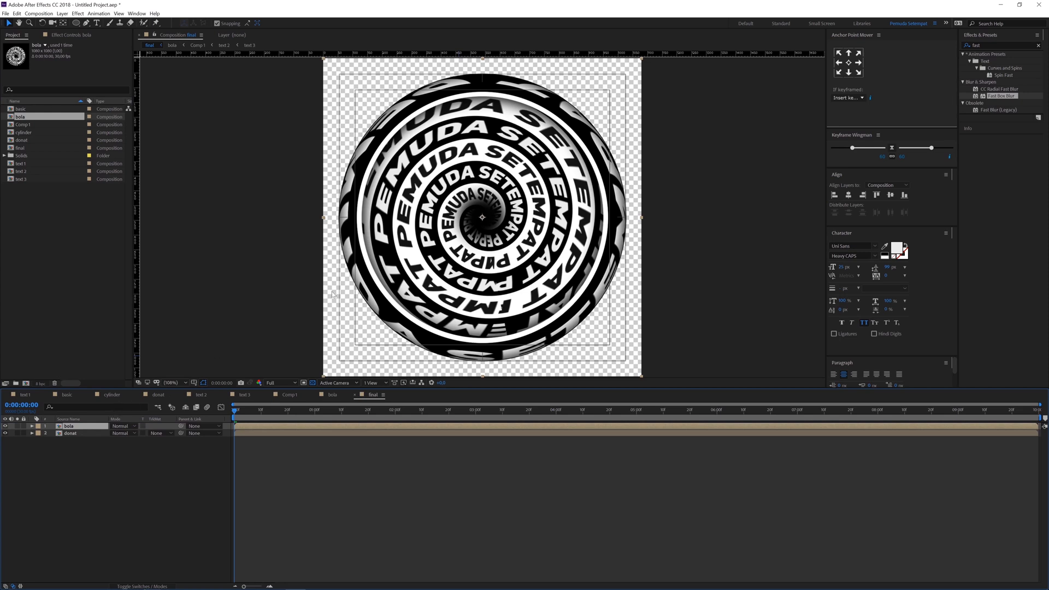
Scale the "bola" layer to 75% so that it sits inside the donut ring.
key(s)
drag(141, 433, 131, 434)
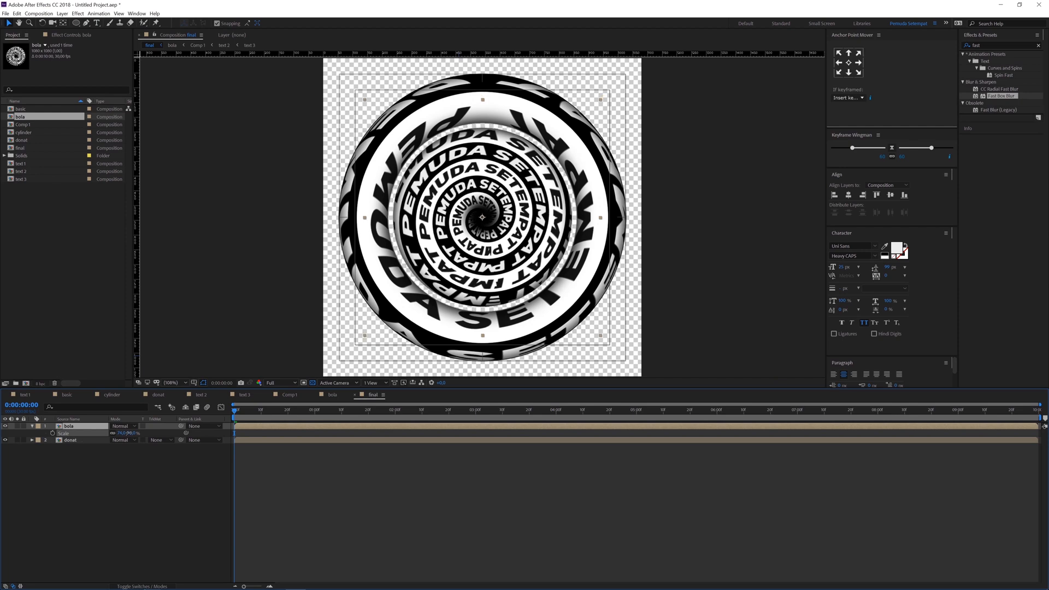
click(129, 520)
Add a black solid as the background beneath the "donat" layer and preview the animation.
key(ctrl+y)
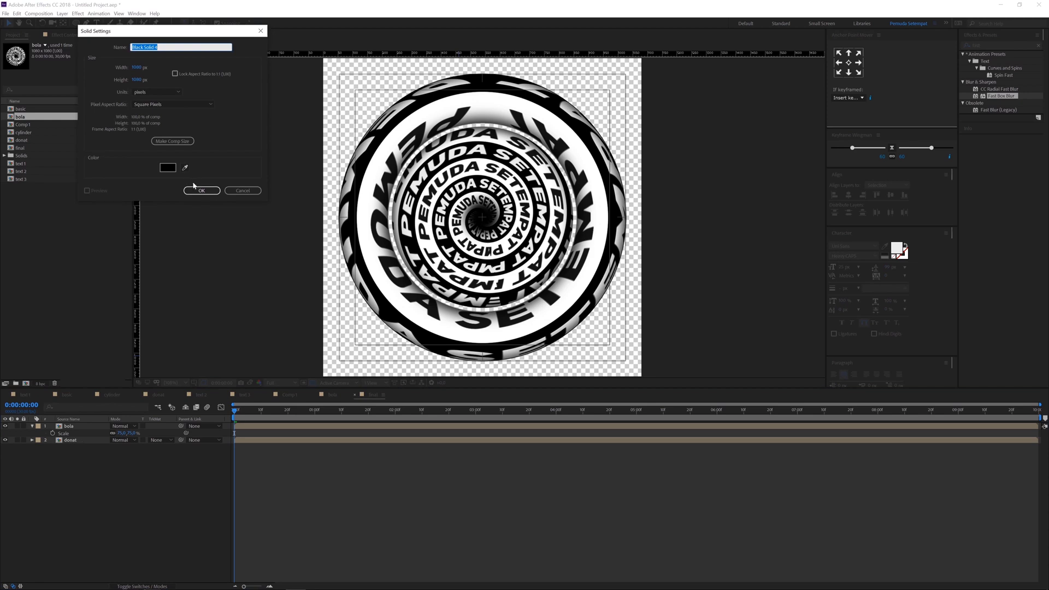
click(201, 191)
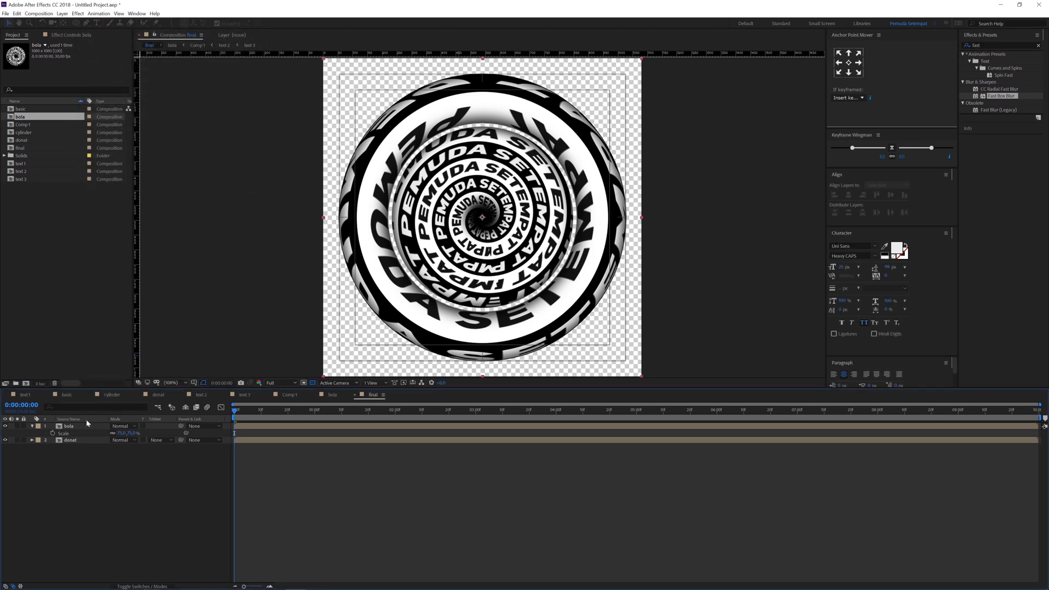
key(space)
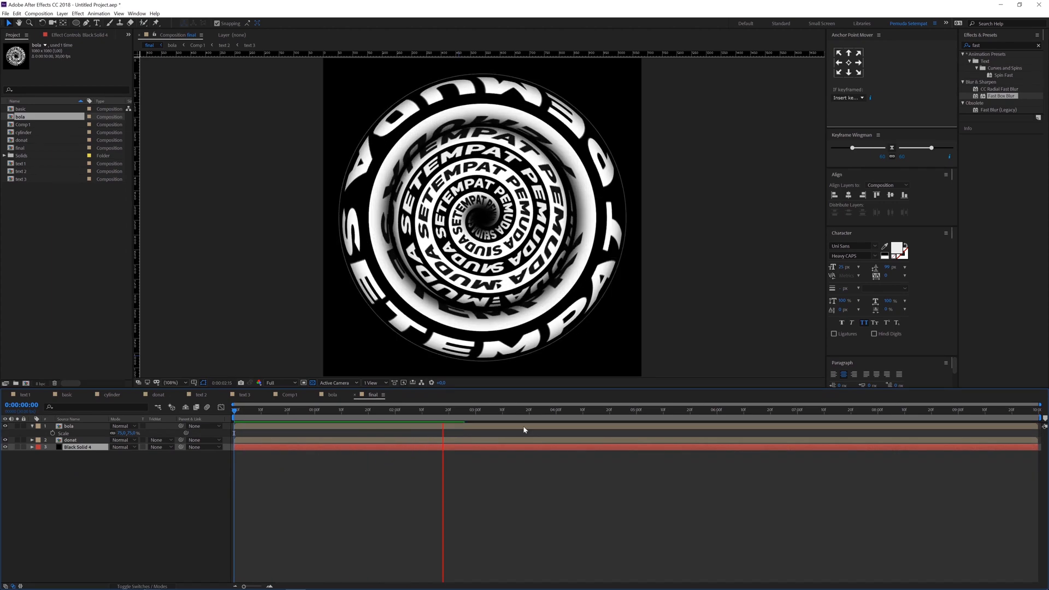
End the work area of "final" at 0:00:04:00 and preview it.
click(556, 420)
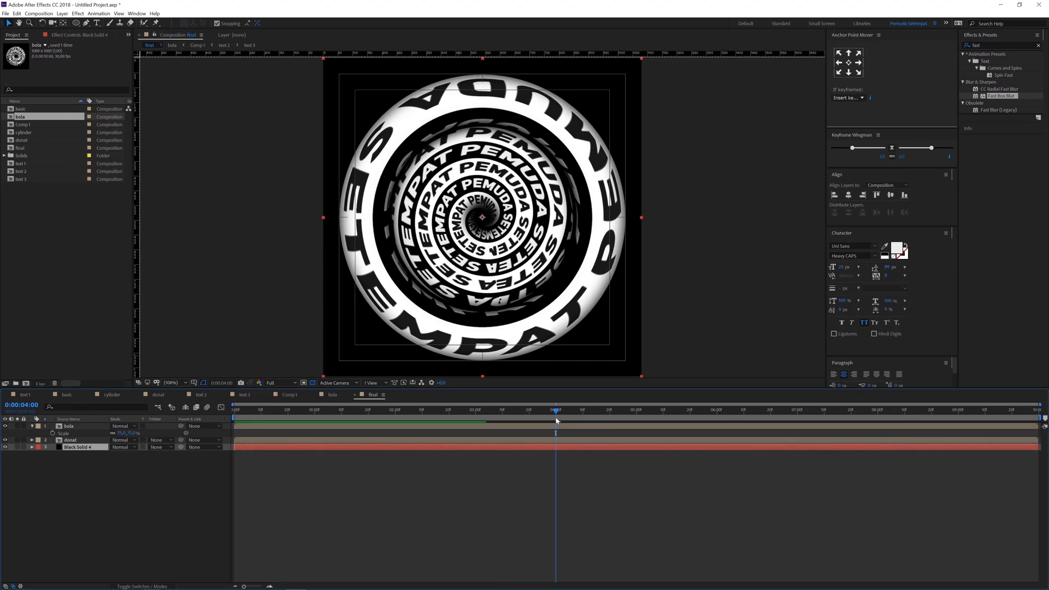
key(n)
key(space)
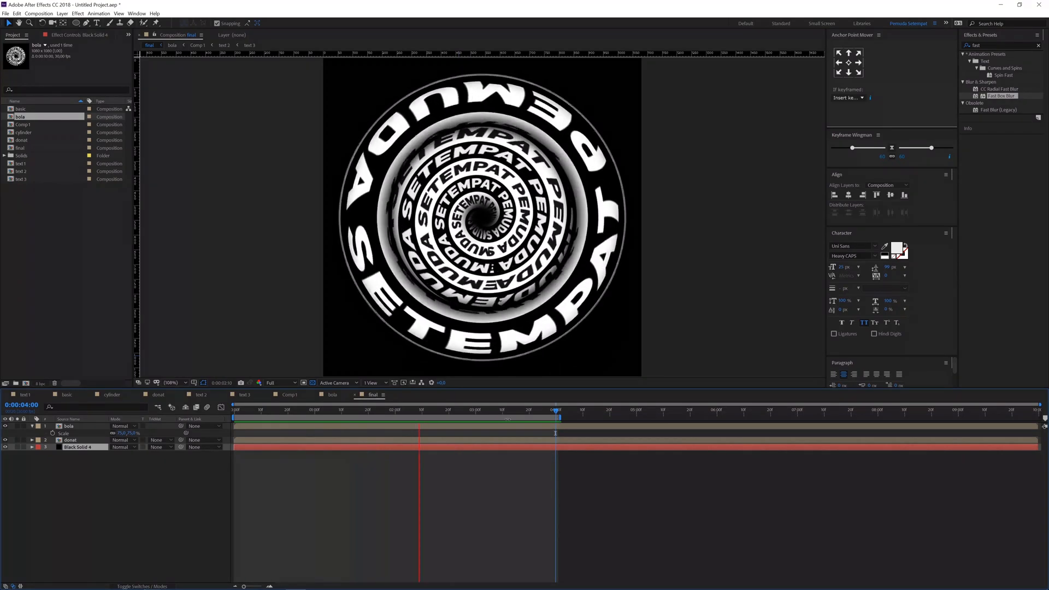
click(476, 412)
In "Comp 1", move the "text 2" layer's second Position keyframe to 0:00:09:00, and preview the slower spin in "final".
click(246, 395)
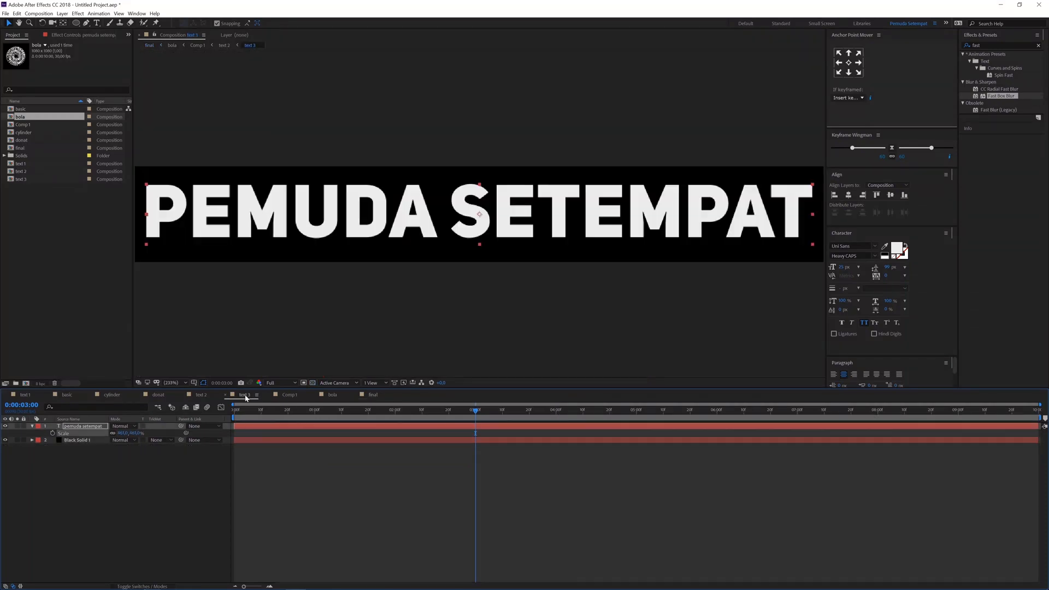
click(209, 393)
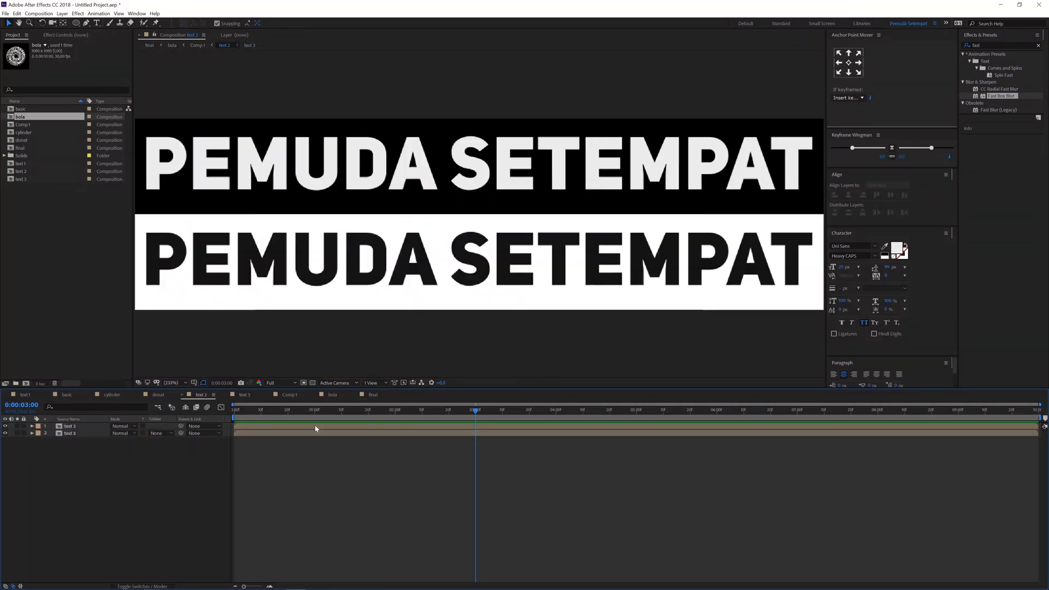
click(290, 394)
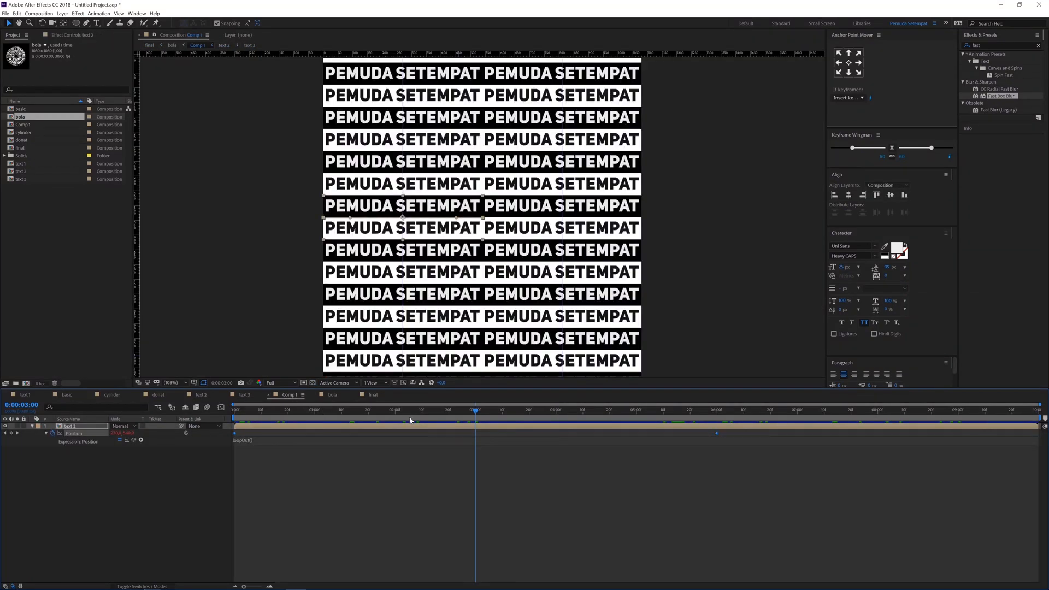
click(762, 481)
key(space)
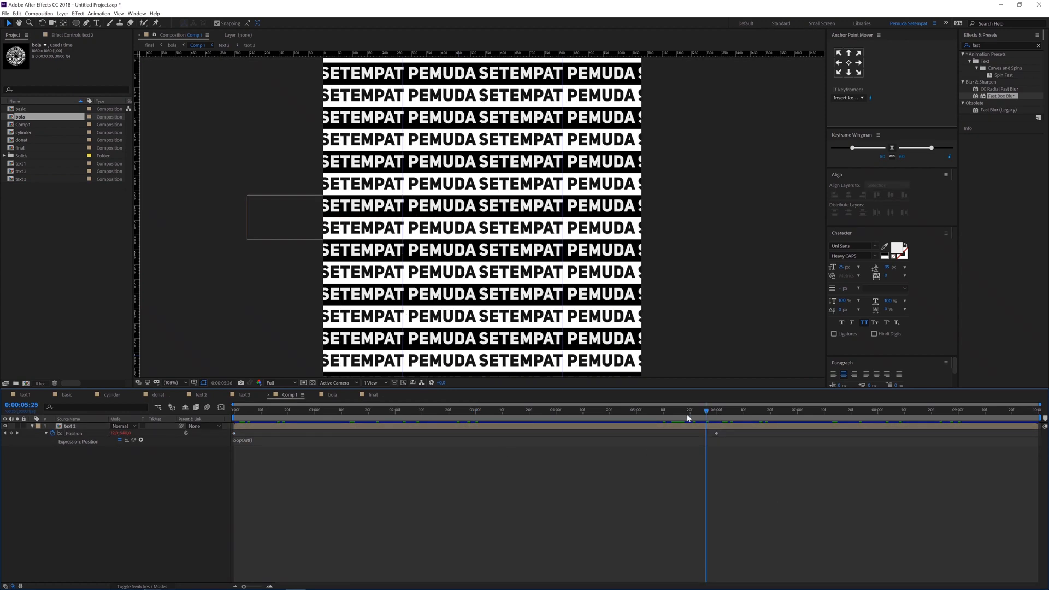
drag(653, 437, 960, 433)
drag(718, 435, 957, 442)
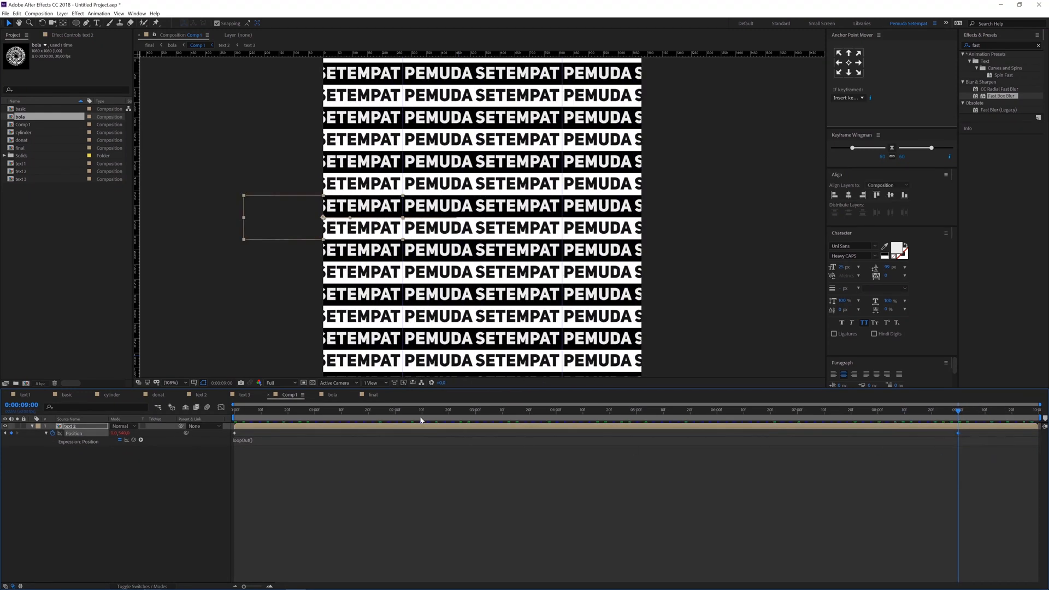
click(373, 395)
key(space)
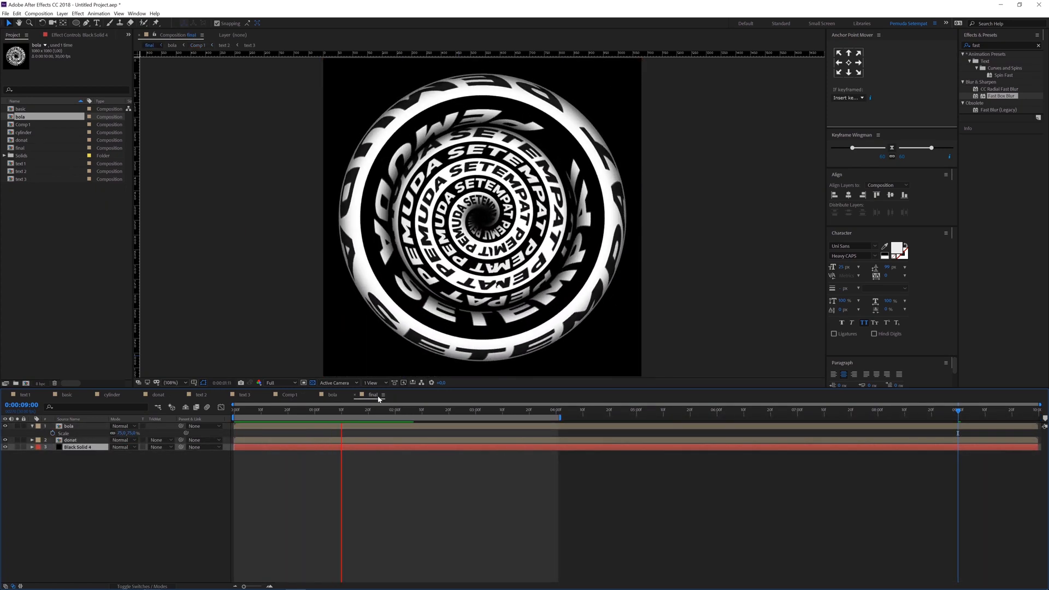